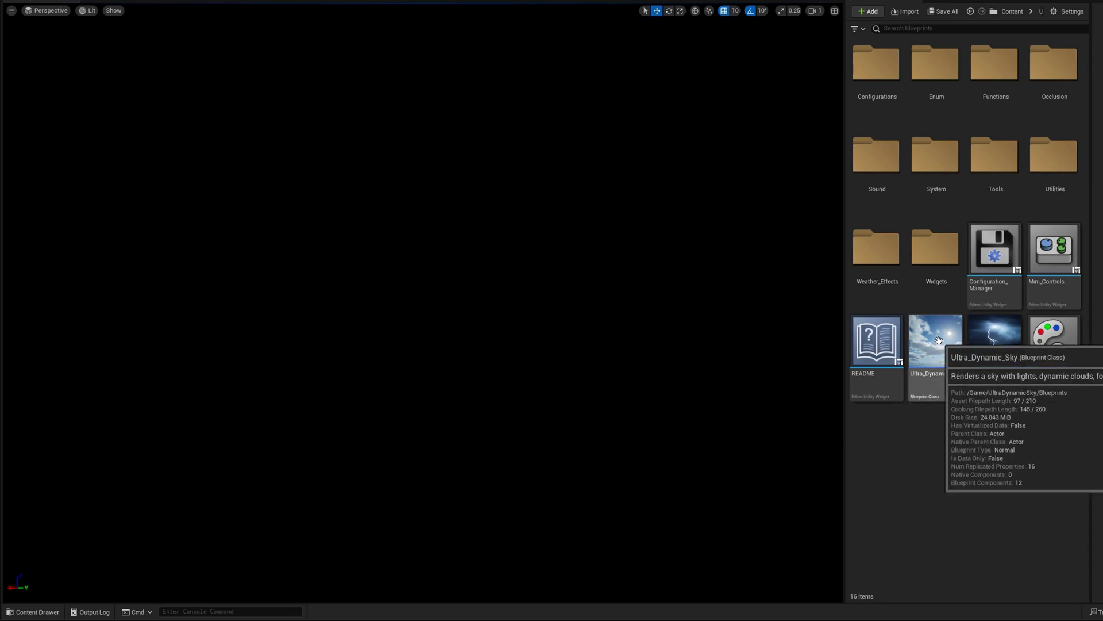
Step: Place the Ultra_Dynamic_Sky blueprint from the Content Browser into the level
left_click_drag(934, 363, 521, 440)
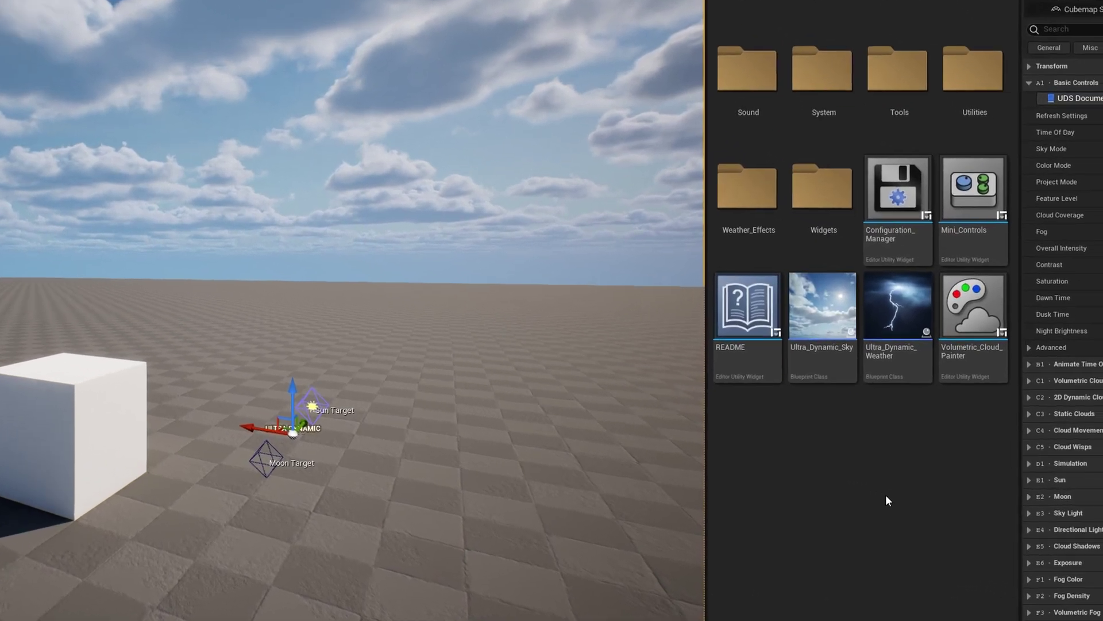
left_click(872, 373)
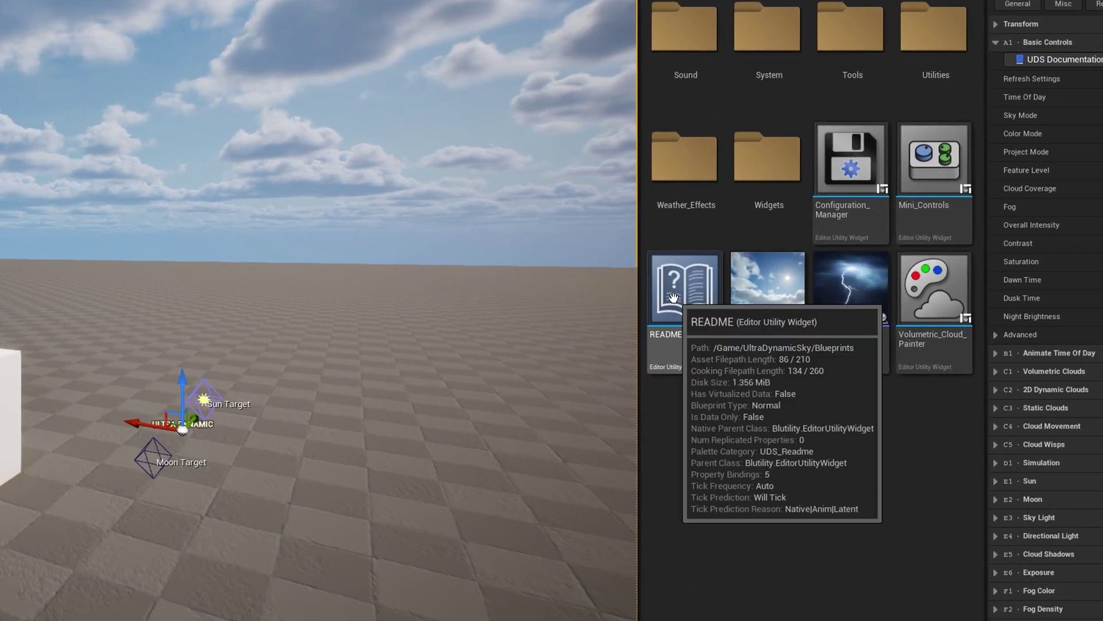
right_click(677, 301)
left_click(730, 327)
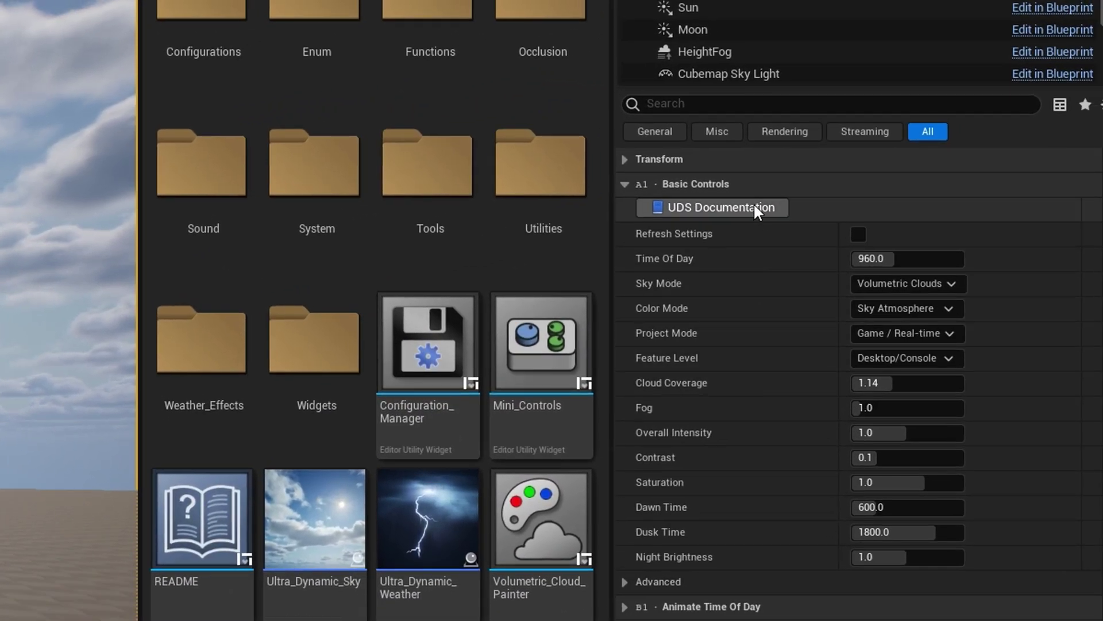
left_click(754, 207)
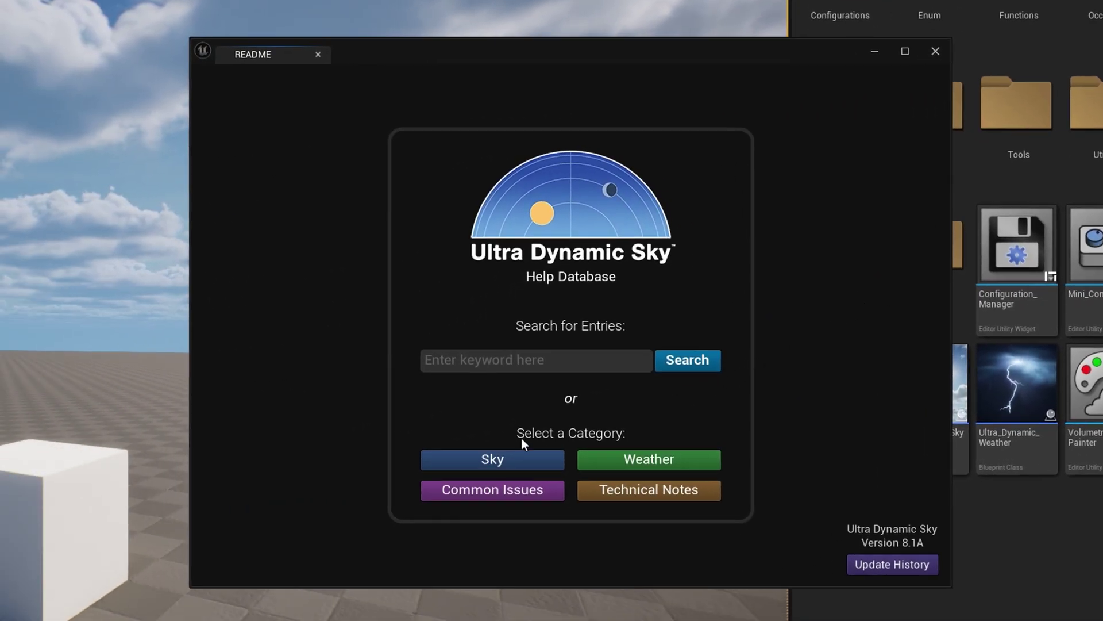
left_click(504, 459)
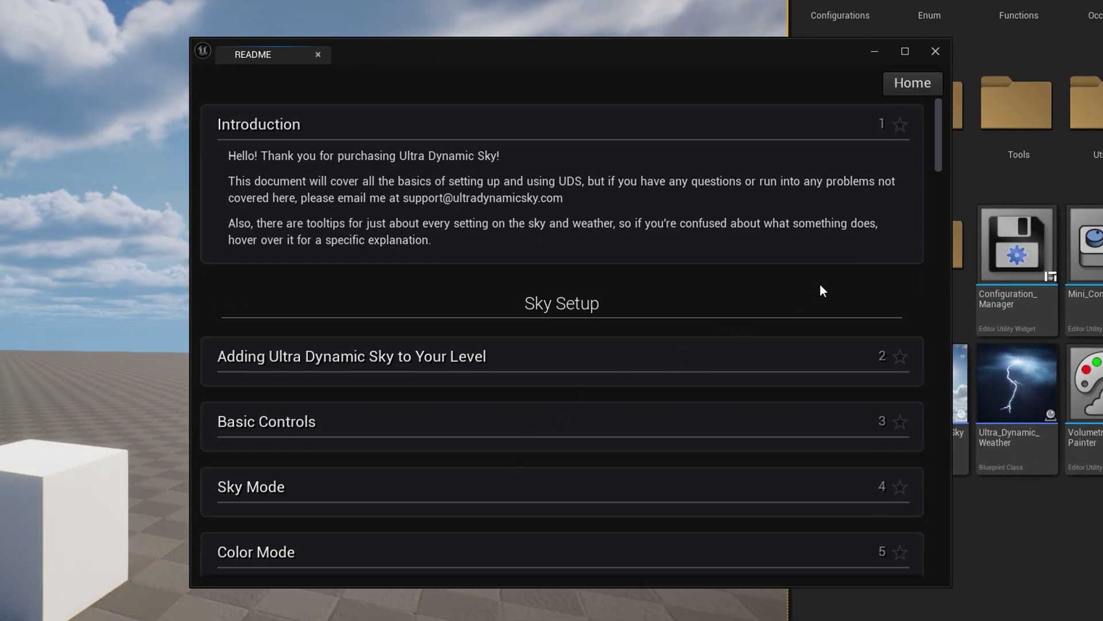
scroll(715, 301, "down", 2)
left_click(716, 299)
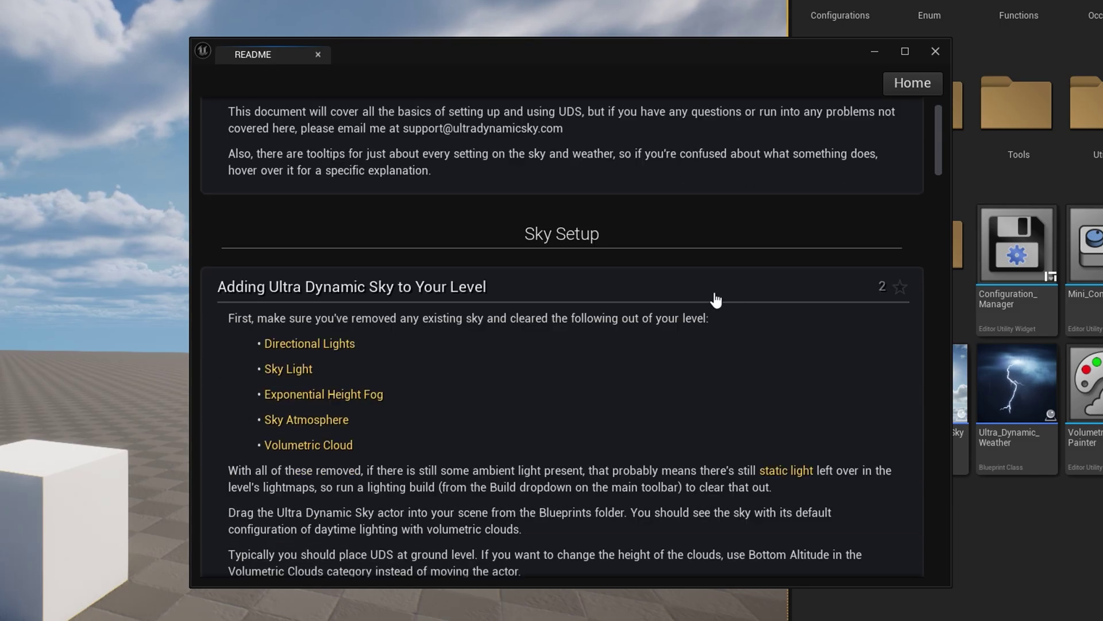
scroll(716, 299, "down", 4)
scroll(697, 340, "up", 2)
scroll(697, 341, "up", 3)
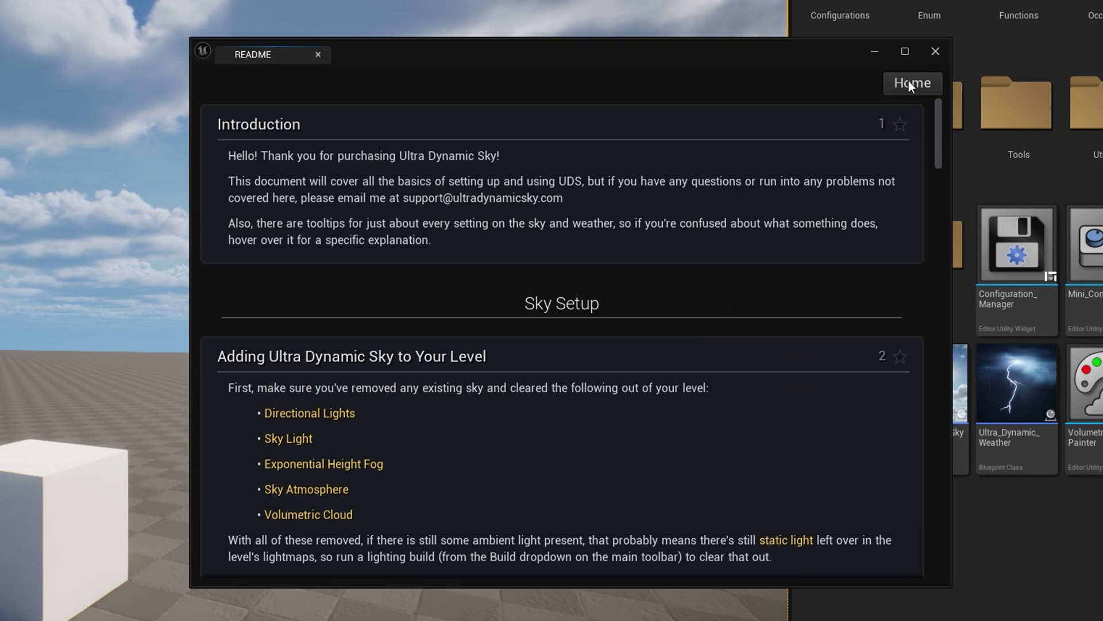
left_click(909, 84)
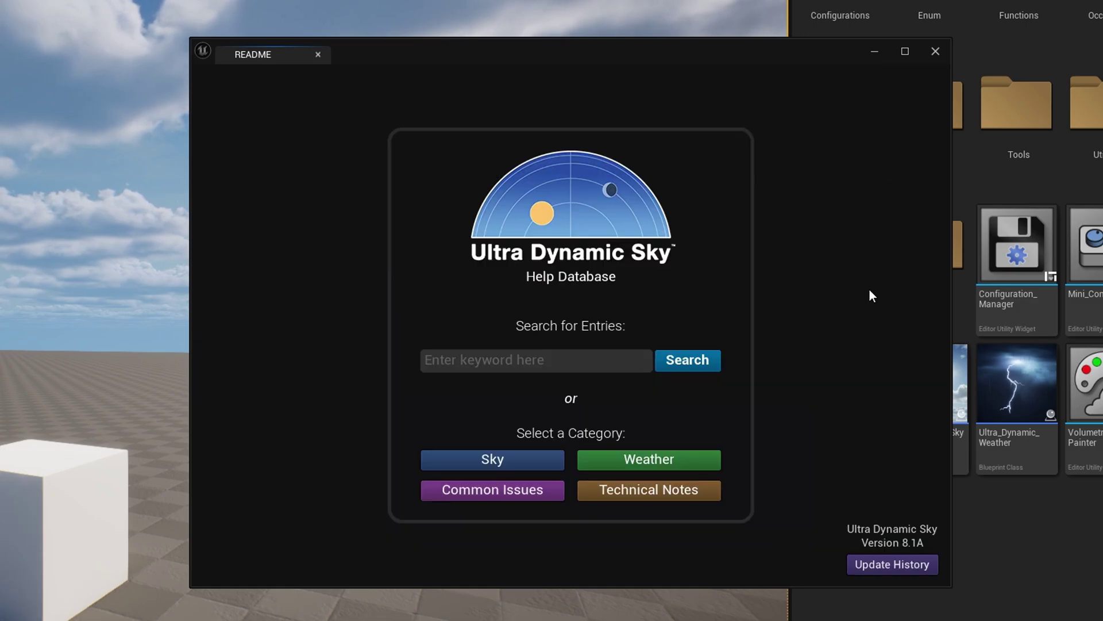
left_click(935, 52)
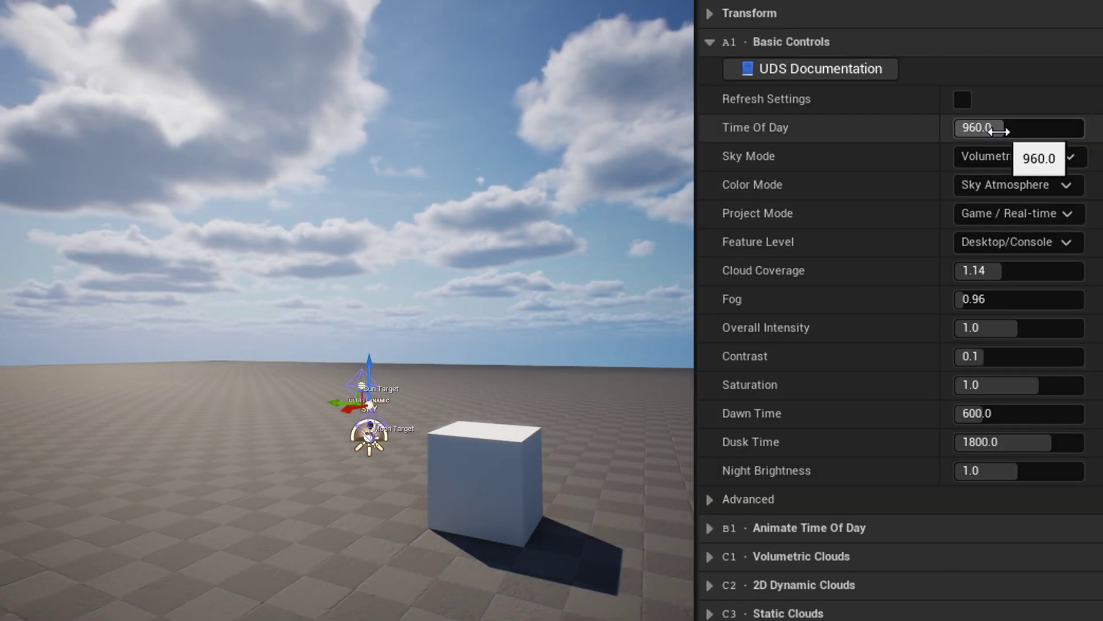
Step: Set Time Of Day to 806.4 and Cloud Coverage to 1.332, then cycle Sky Mode back to Volumetric Clouds
left_click_drag(997, 127, 980, 128)
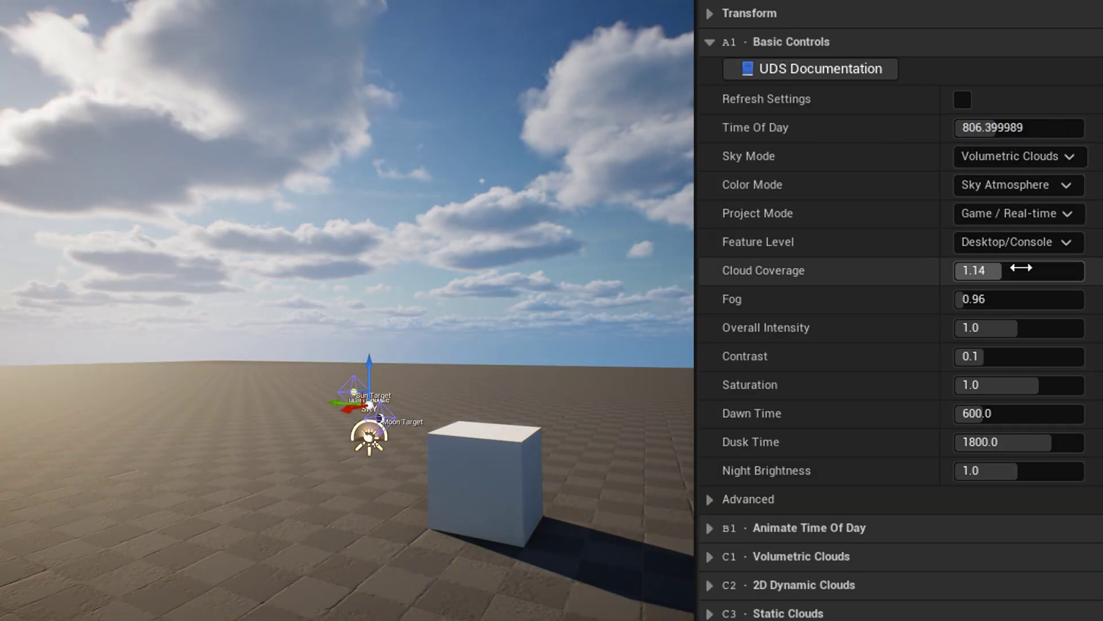
left_click_drag(1017, 268, 1052, 270)
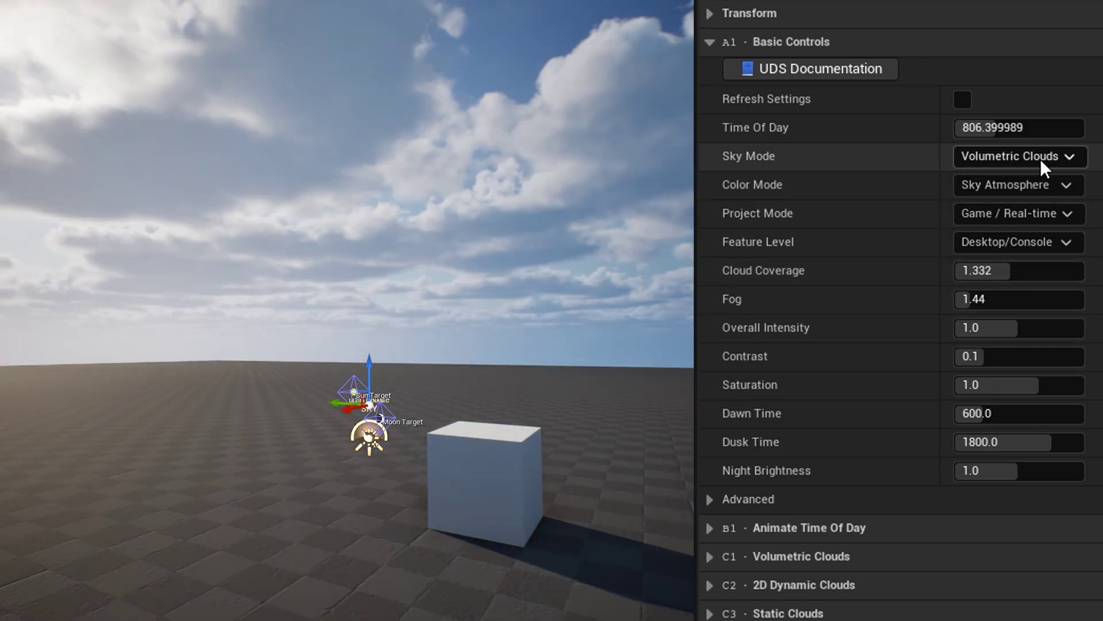
left_click(1040, 159)
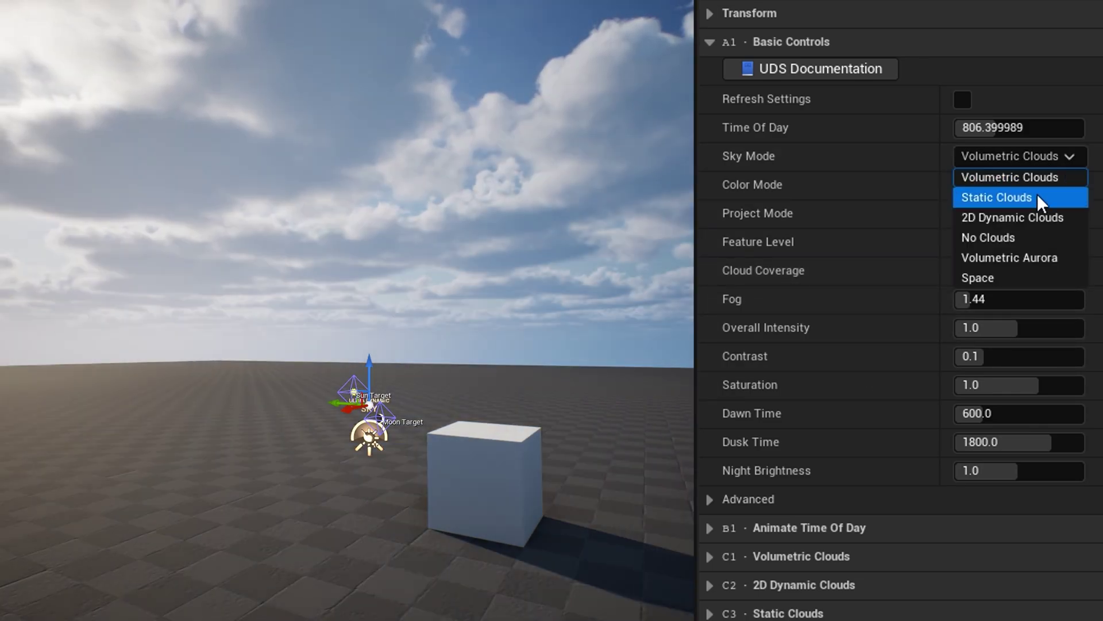
left_click(1034, 197)
left_click(1061, 163)
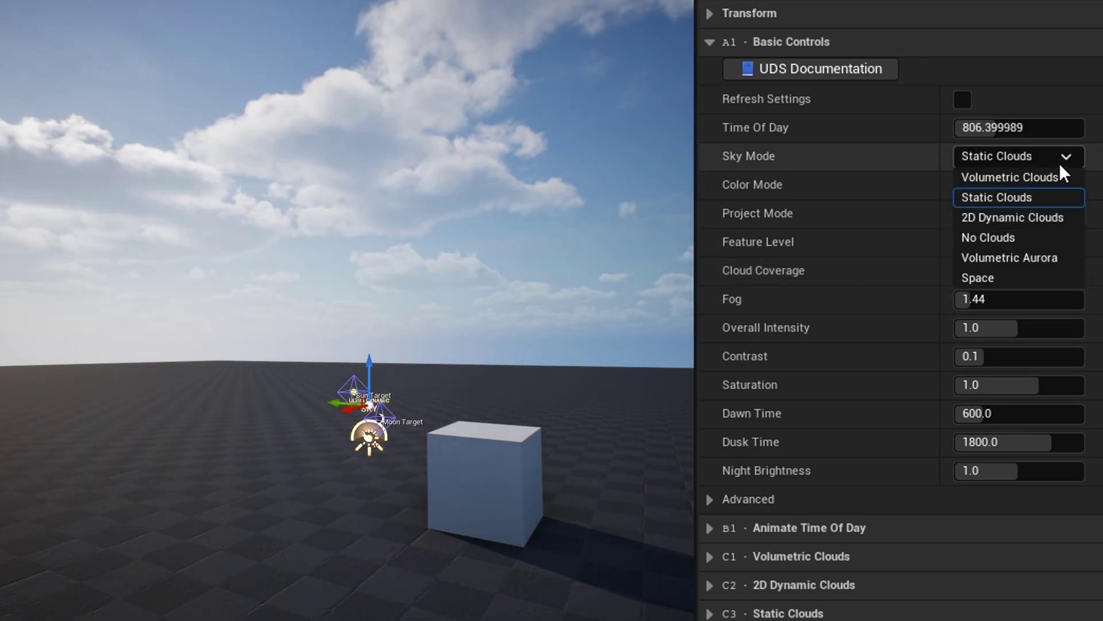
left_click(1046, 216)
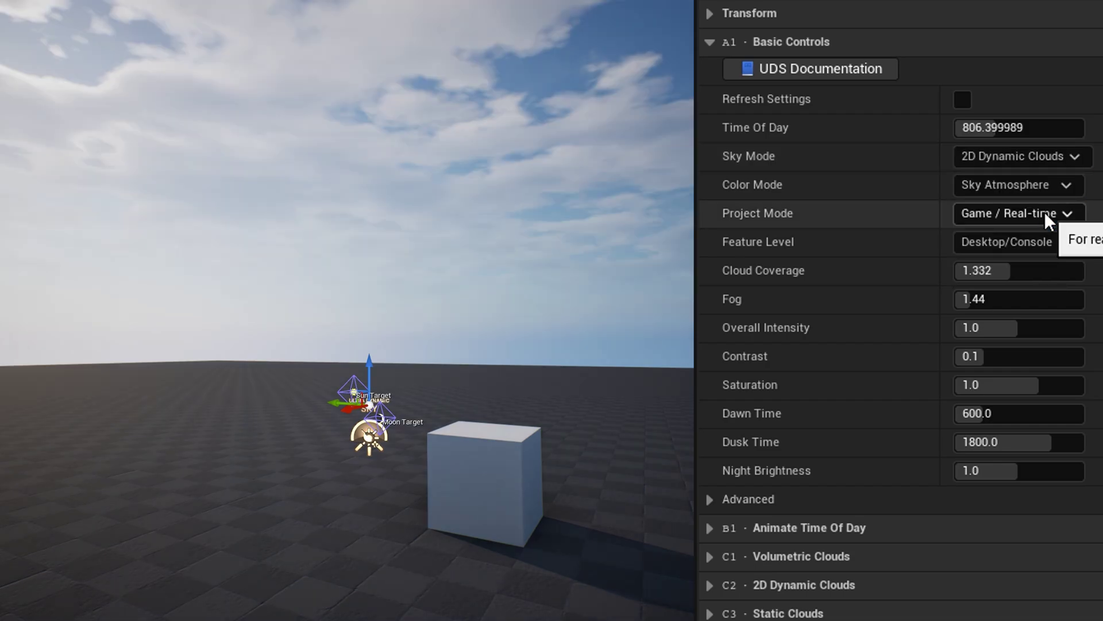
left_click(1049, 163)
left_click(1049, 177)
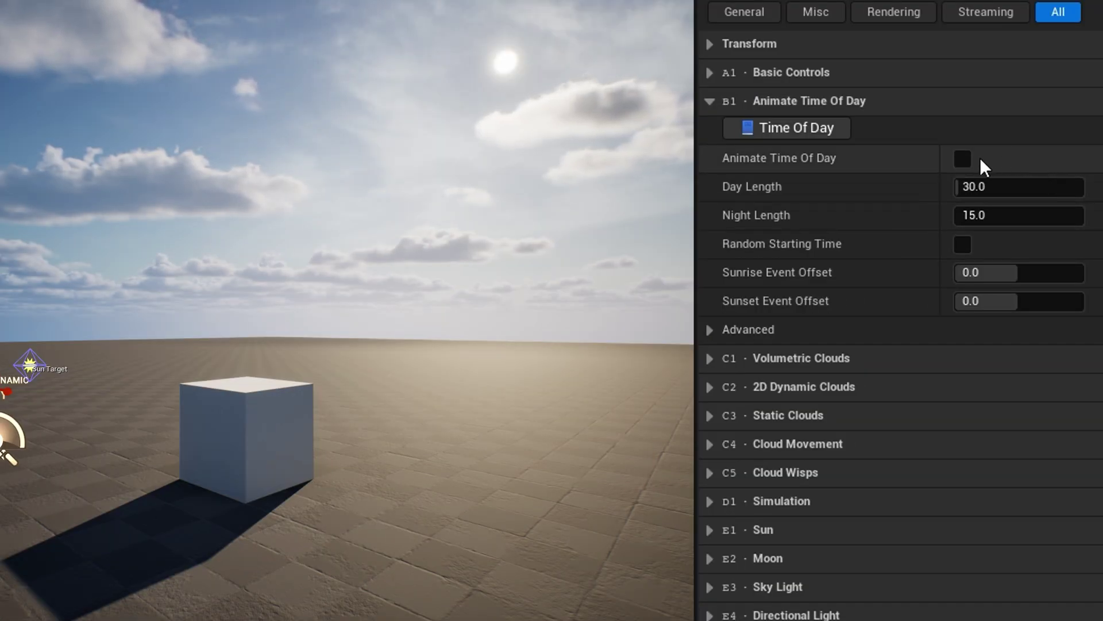
Step: Enable Animate Time Of Day with Day Length and Night Length both 1
left_click(963, 159)
left_click(991, 186)
type("1")
key("Tab")
type("1")
key("Return")
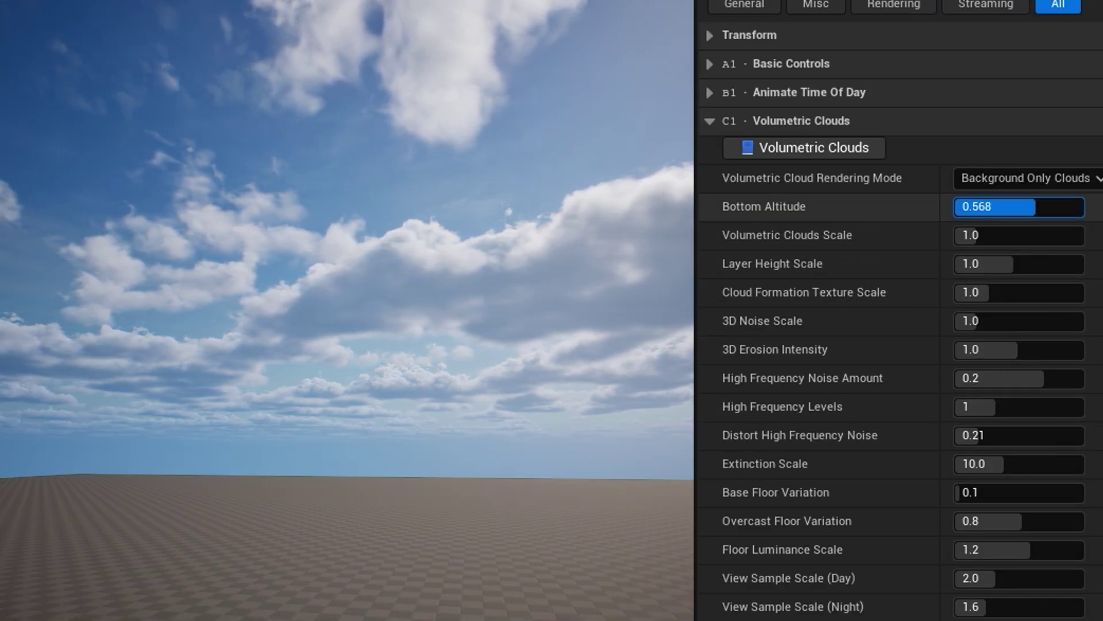
Step: Try new Bottom Altitude and Cloud Formation Texture Scale values, then revert them to 0.6 and 1.0
mouse_move(1035, 207)
left_mouse_down()
mouse_move(1010, 207)
mouse_move(1057, 207)
mouse_move(1020, 211)
left_mouse_up()
key("ctrl+z")
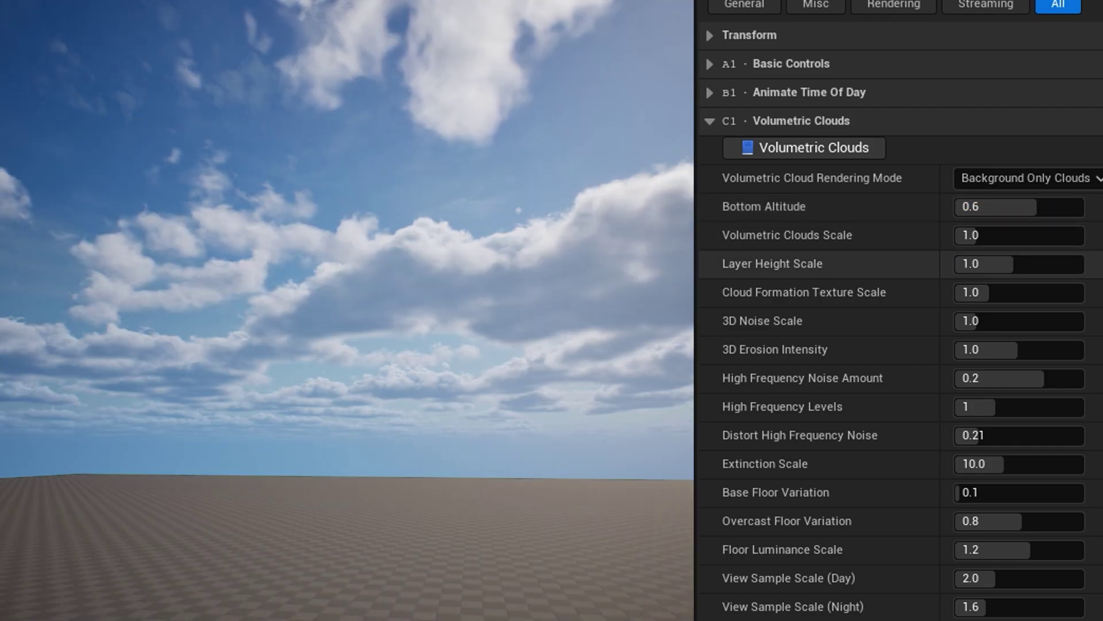
mouse_move(1028, 298)
left_mouse_down()
mouse_move(1059, 298)
mouse_move(1026, 299)
mouse_move(1047, 295)
left_mouse_up()
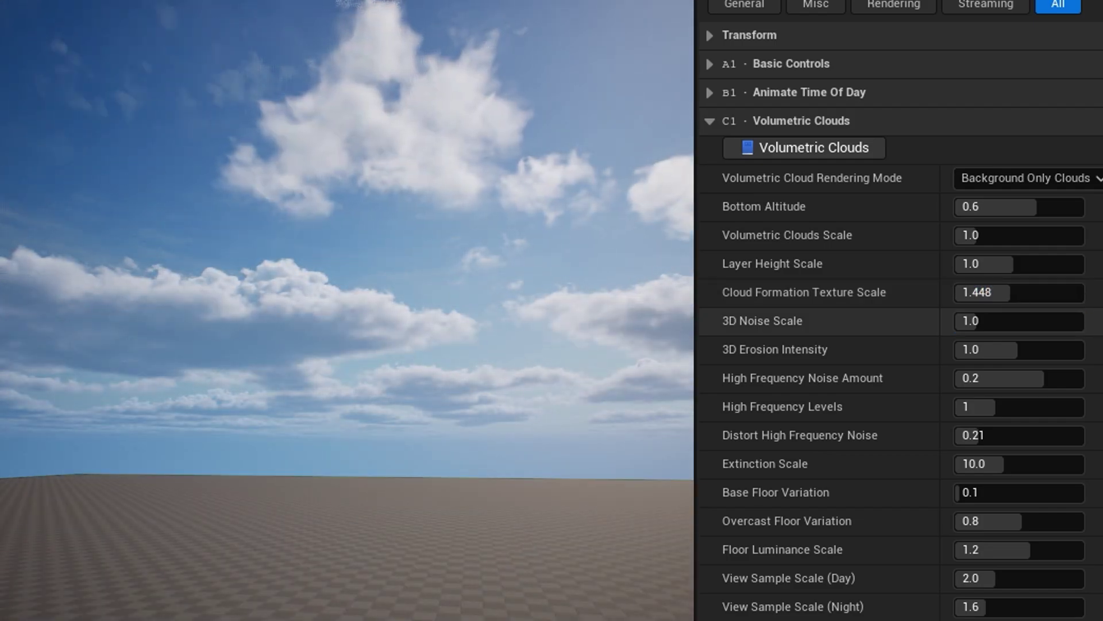
key("ctrl+z")
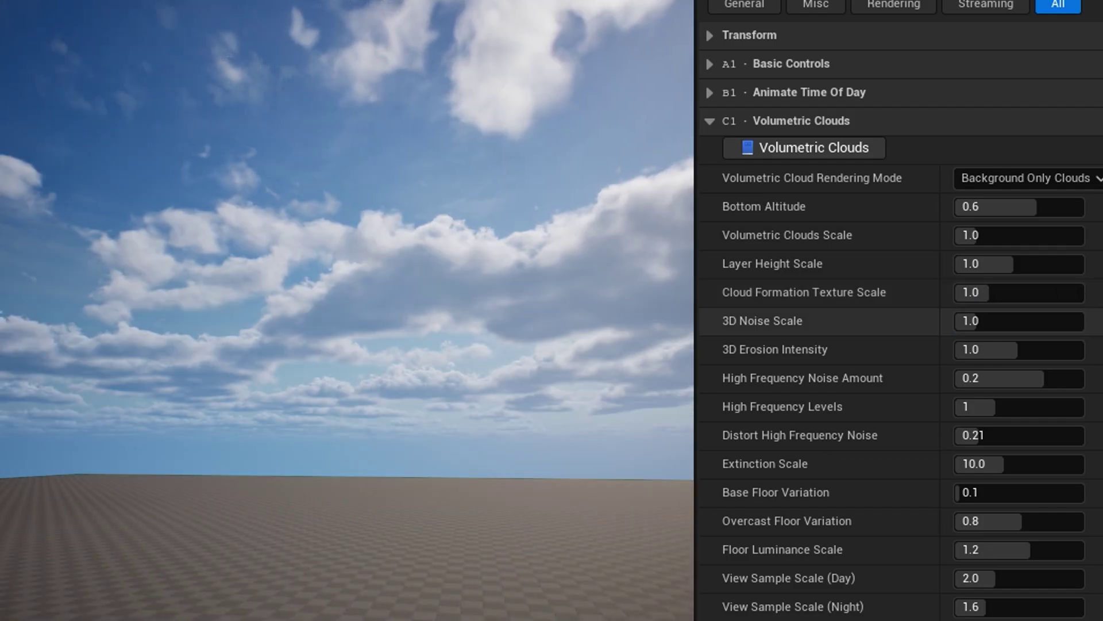
Step: Set the volumetric cloud Rendering Mode to Clouds Render Over Opaque, facing the tall box
right_click_drag(517, 345, 649, 367)
right_click_drag(552, 394, 573, 394)
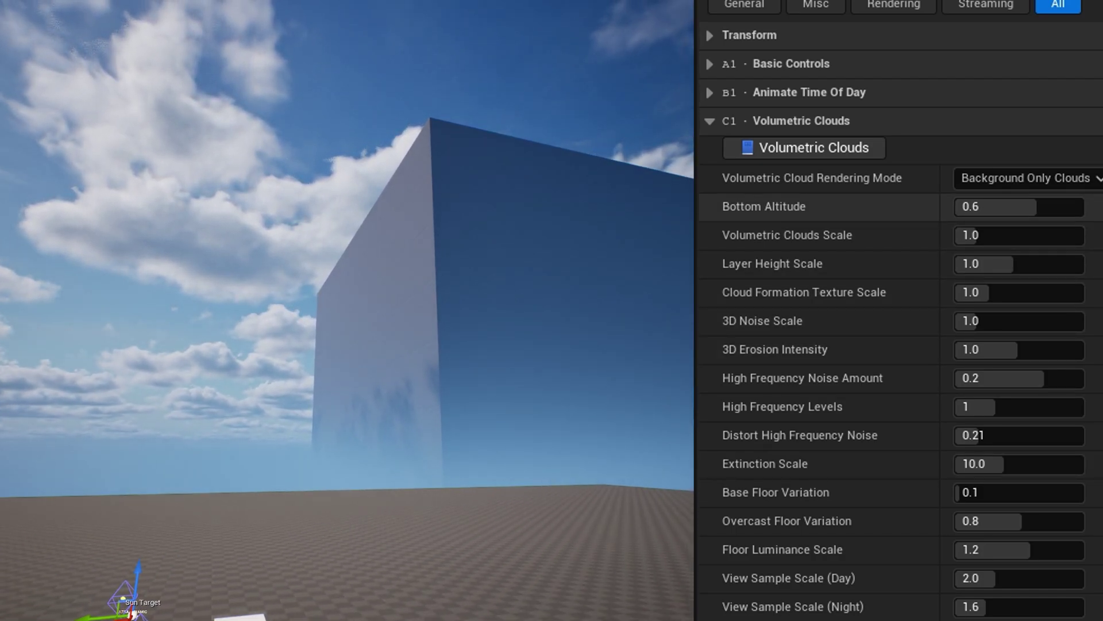
left_click(1095, 181)
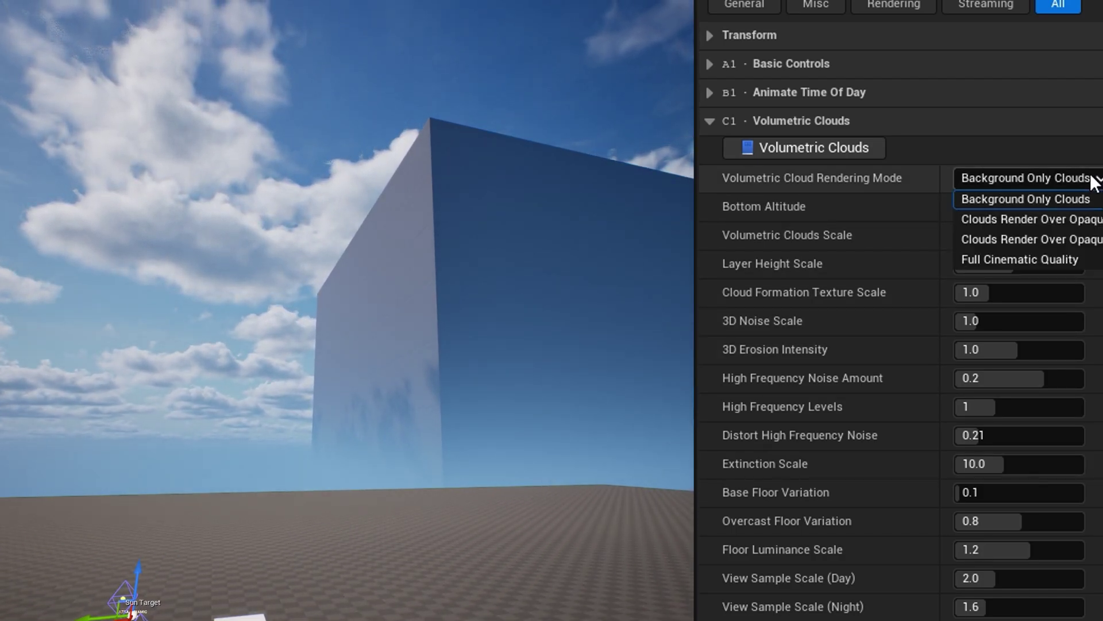
left_click(1029, 219)
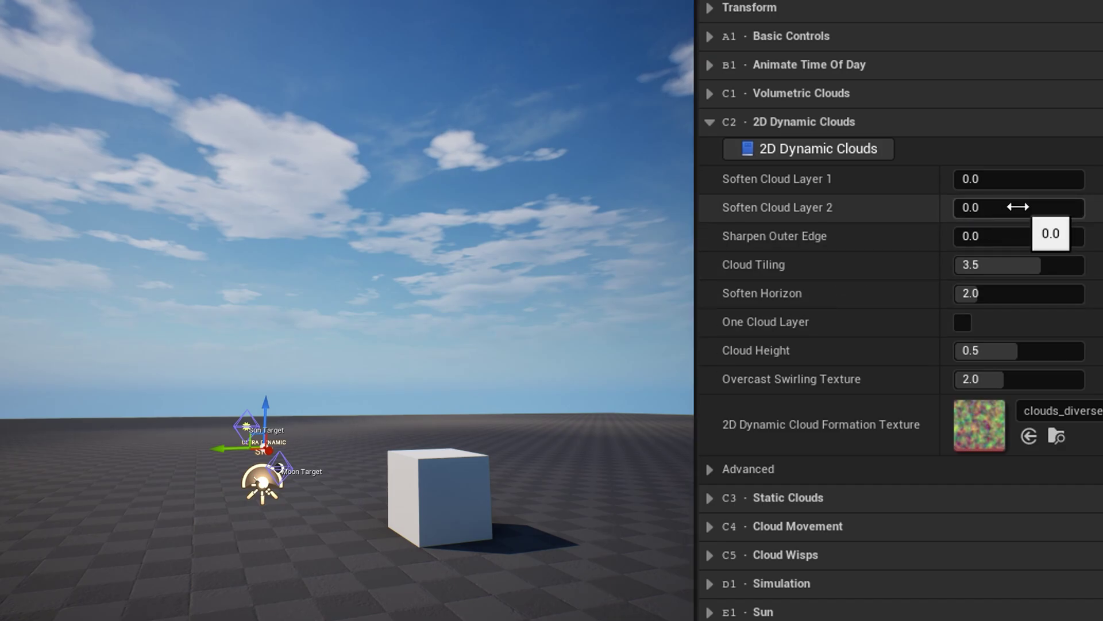
Step: Soften cloud layer 2, reduce Cloud Tiling to about 2.97, and use StaticClouds_C for static clouds
mouse_move(1018, 207)
left_mouse_down()
mouse_move(1058, 207)
mouse_move(1023, 207)
left_mouse_up()
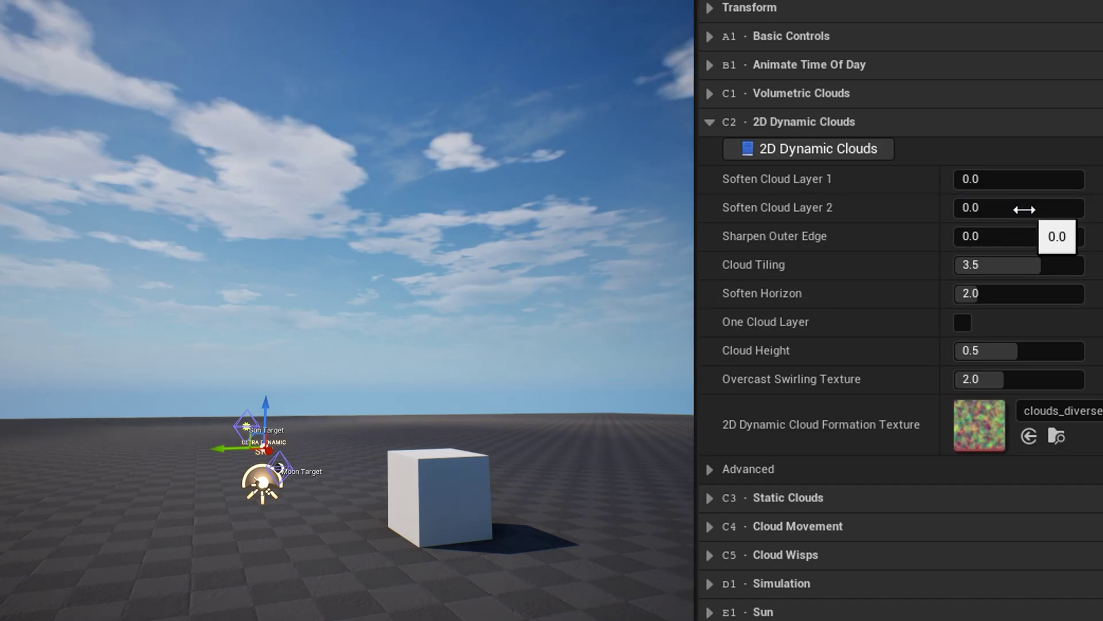
left_click_drag(1022, 263, 1014, 264)
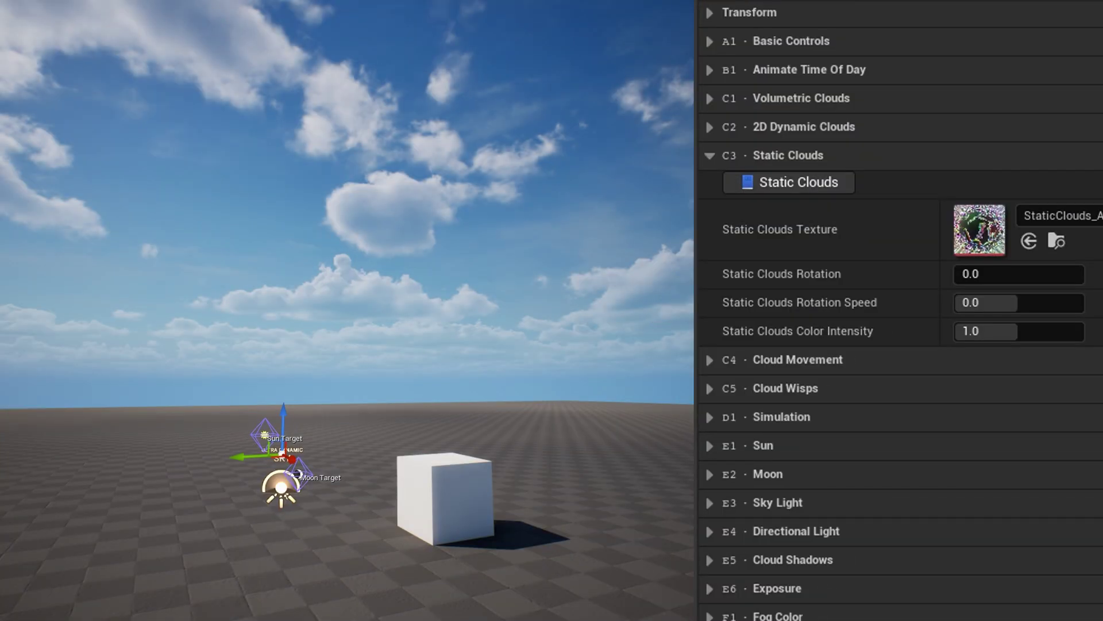
left_click(1060, 215)
left_click(1081, 520)
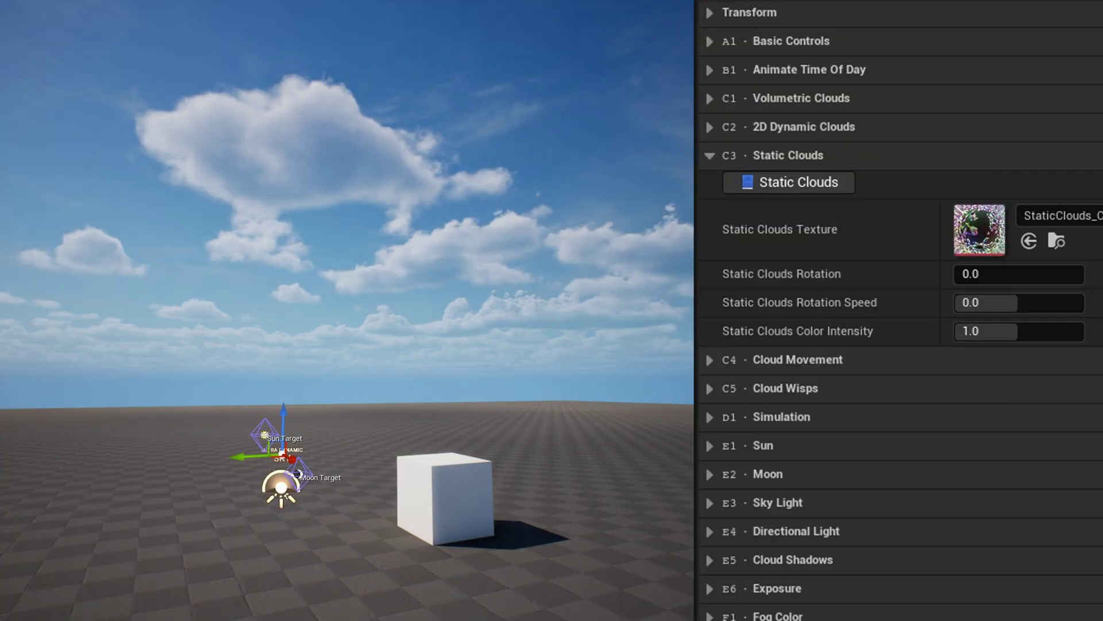
mouse_move(1022, 273)
left_mouse_down()
mouse_move(1051, 274)
mouse_move(1022, 273)
left_mouse_up()
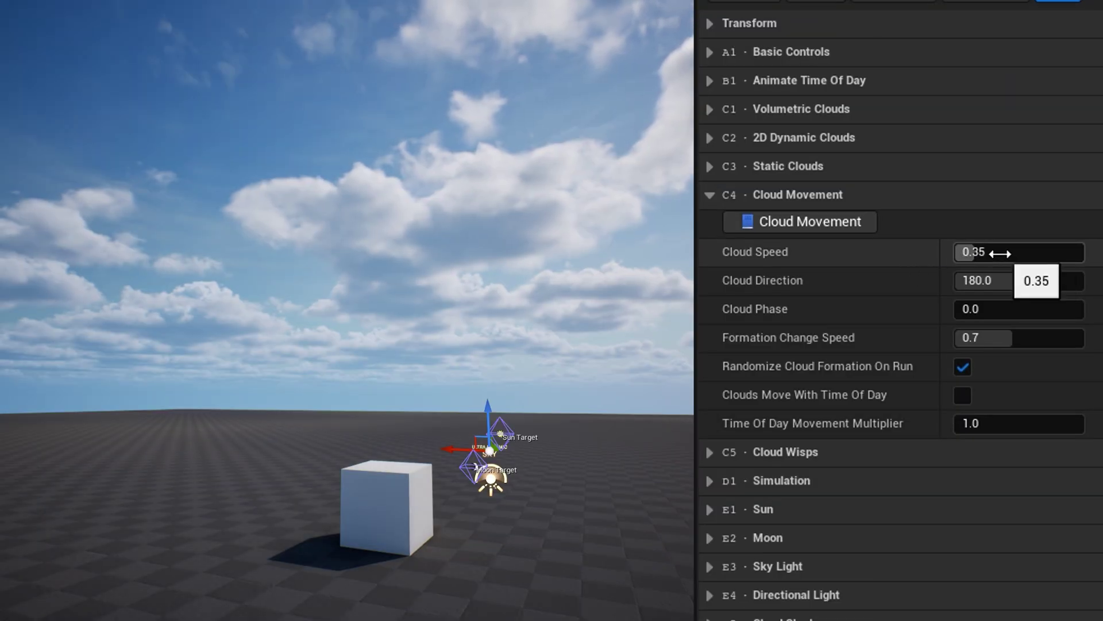
Step: Set Cloud Speed to 5.0, Cloud Direction to about 174, and Cloud Wisps Opacity to 0.488
left_click(1002, 253)
type("5")
key("Return")
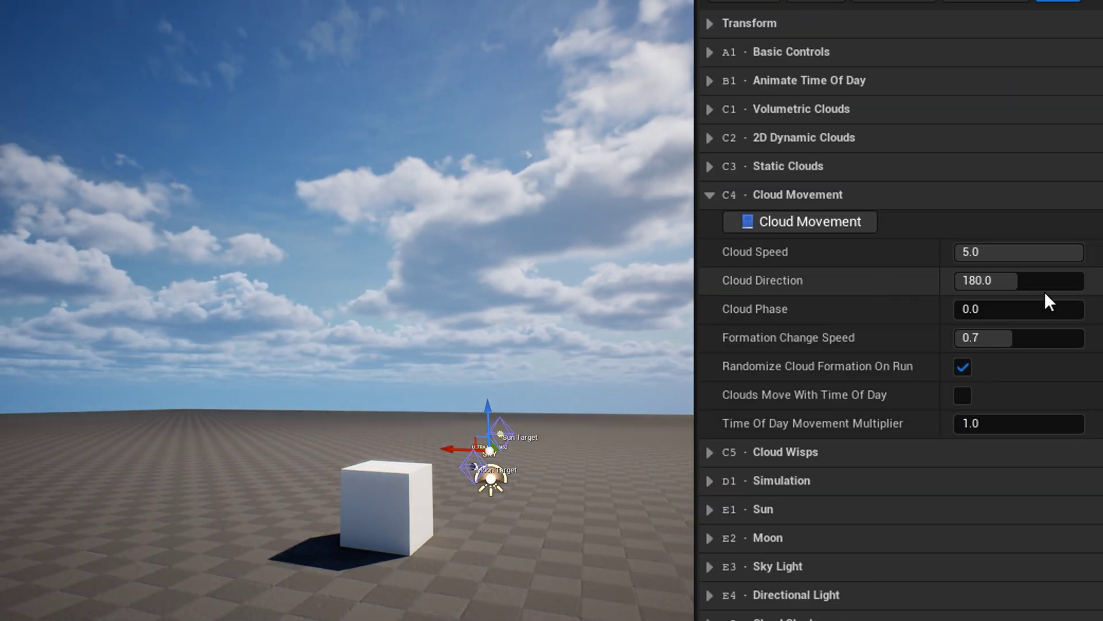
left_click_drag(1037, 281, 1034, 281)
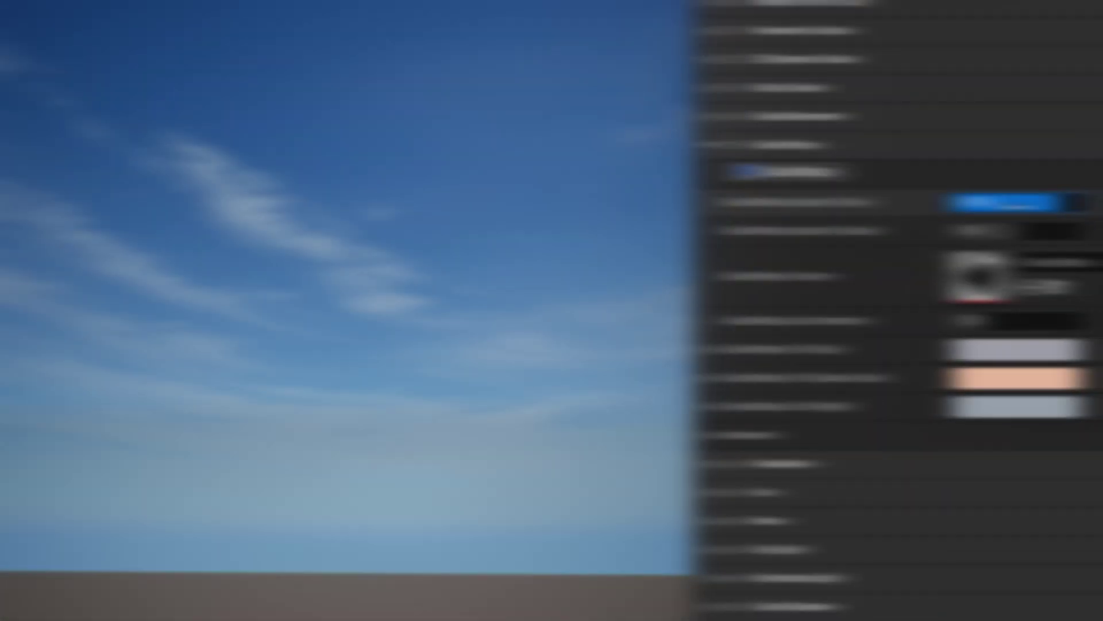
mouse_move(1019, 212)
left_mouse_down()
mouse_move(956, 207)
mouse_move(1005, 201)
left_mouse_up()
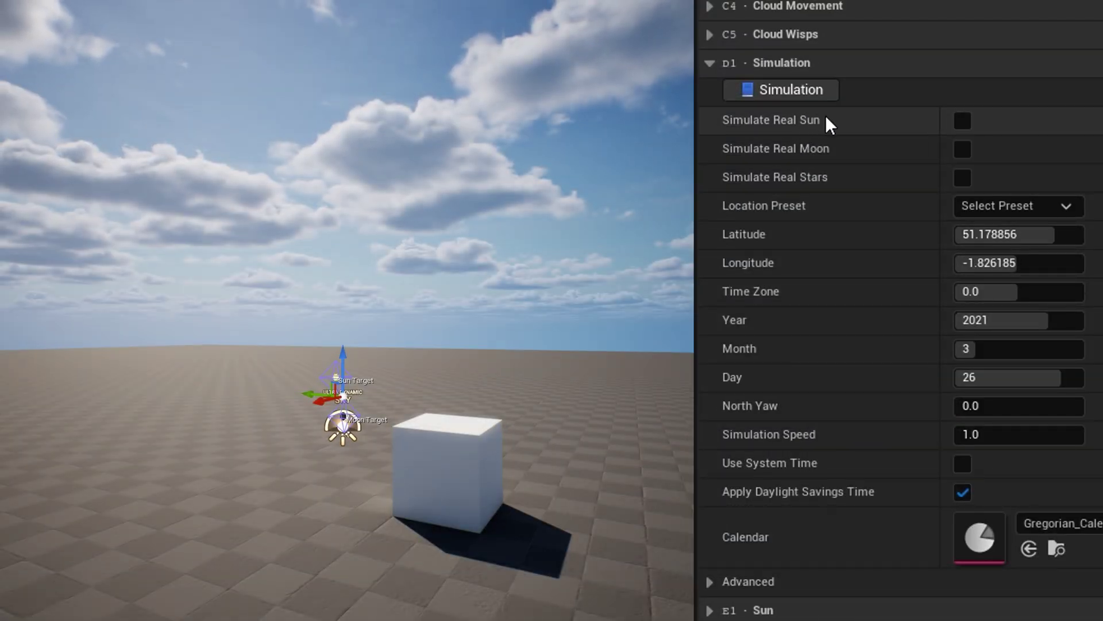
Step: Simulate the real sun, moon and stars over Amsterdam and enlarge Sun Scale to 4.4
left_click(962, 121)
left_click(966, 148)
left_click(966, 177)
left_click(1060, 204)
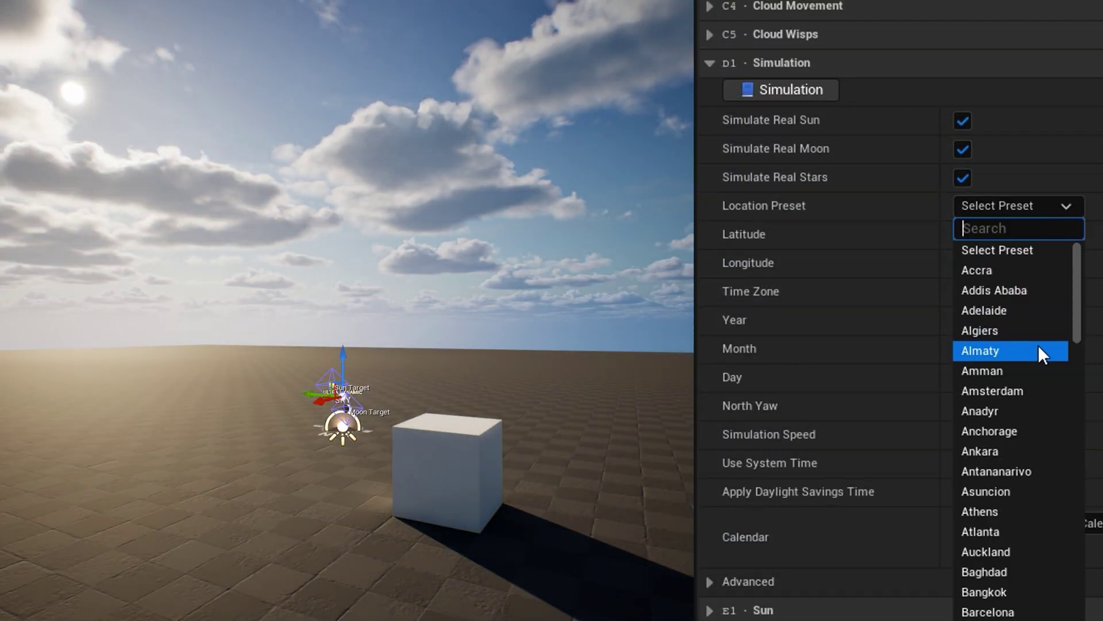
left_click(1039, 391)
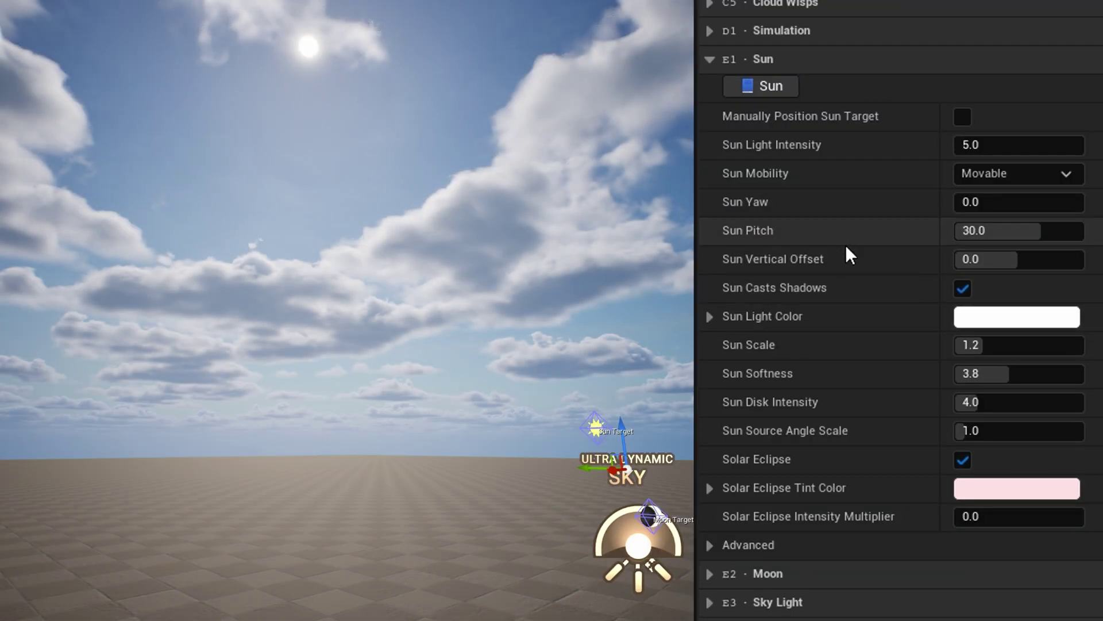
left_click_drag(984, 340, 1068, 345)
left_click(996, 329)
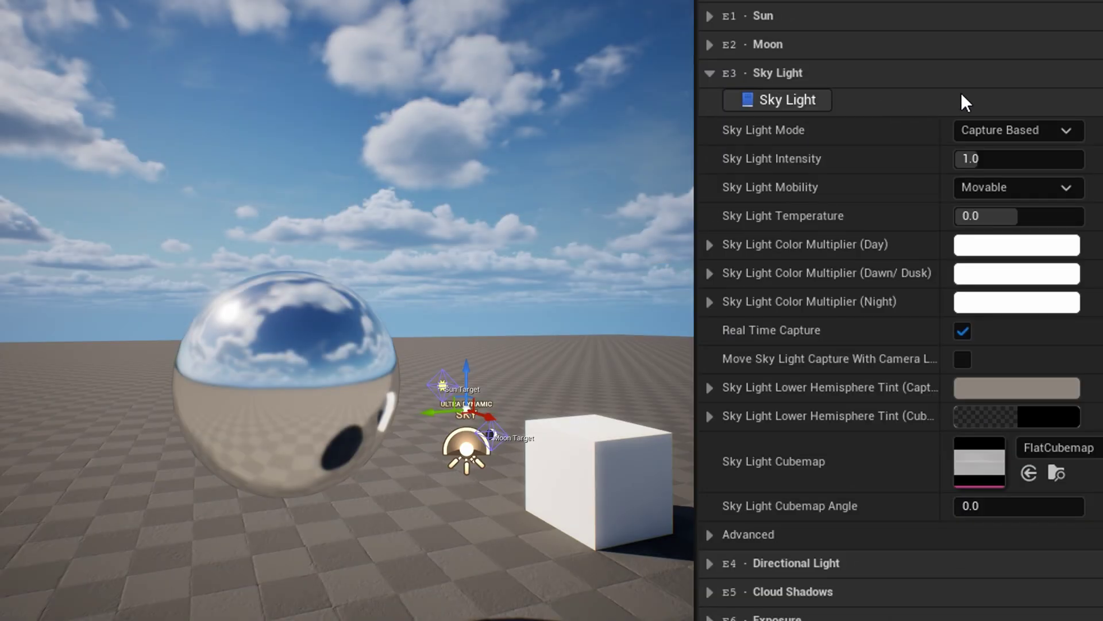
Step: Try the Custom Cubemap sky light mode, then set Sky Light Mode back to Capture Based
left_click(1016, 132)
left_click(1016, 191)
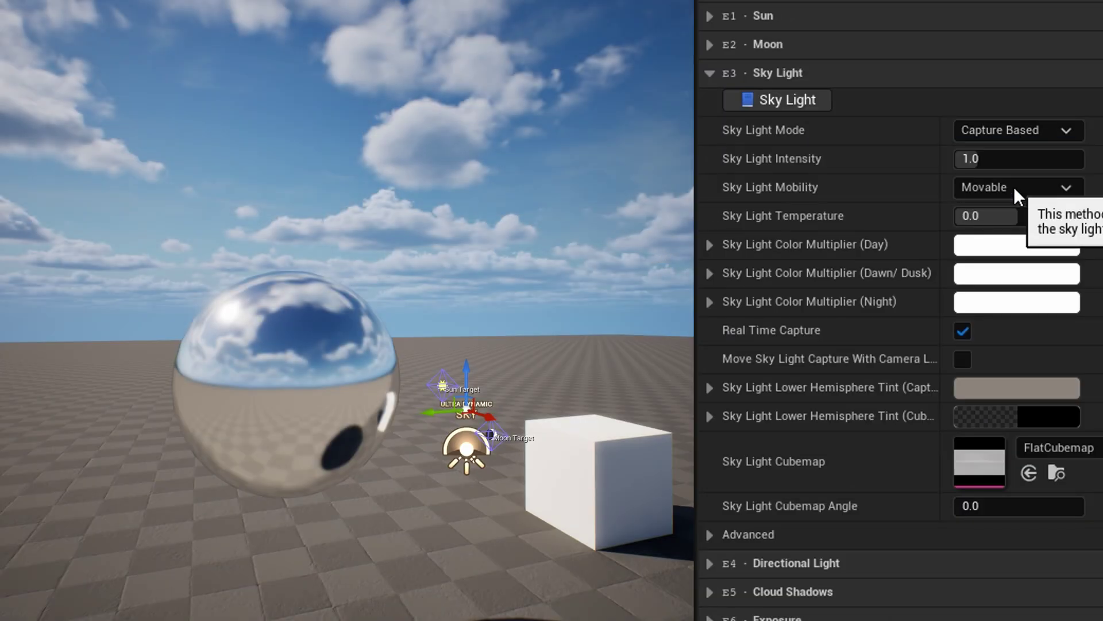
left_click(1065, 133)
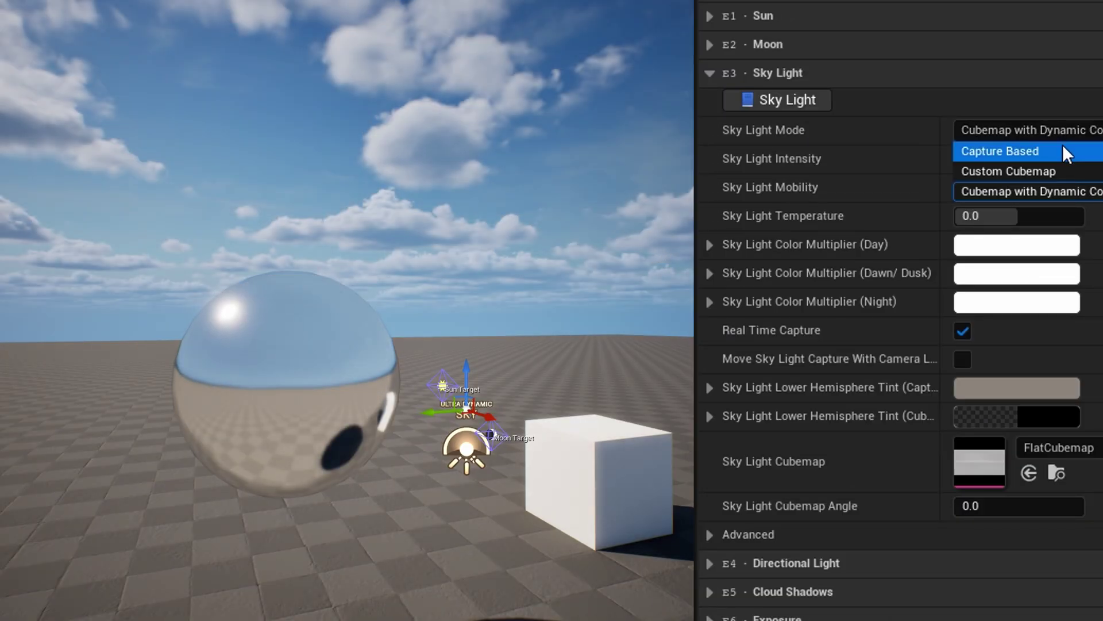
left_click(1053, 169)
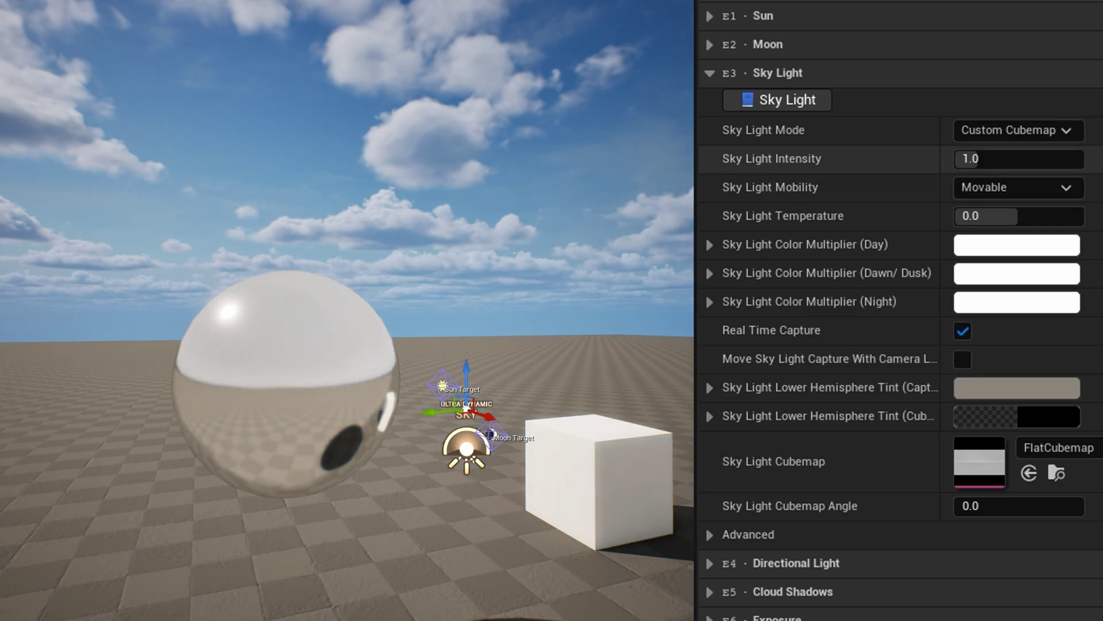
left_click(1016, 130)
left_click(1016, 148)
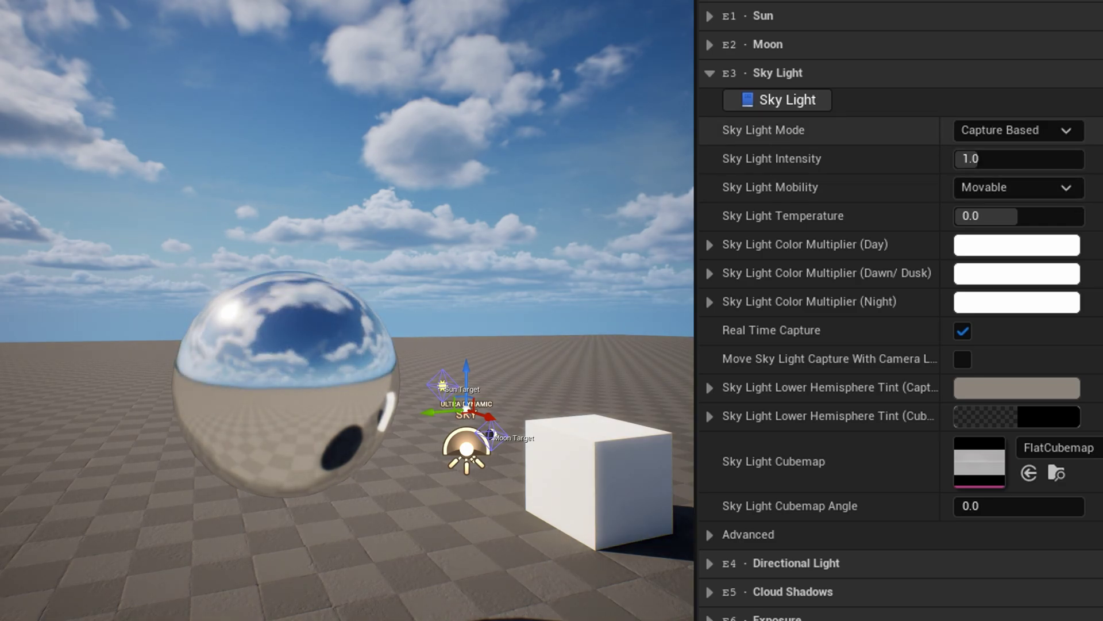
left_click(1018, 246)
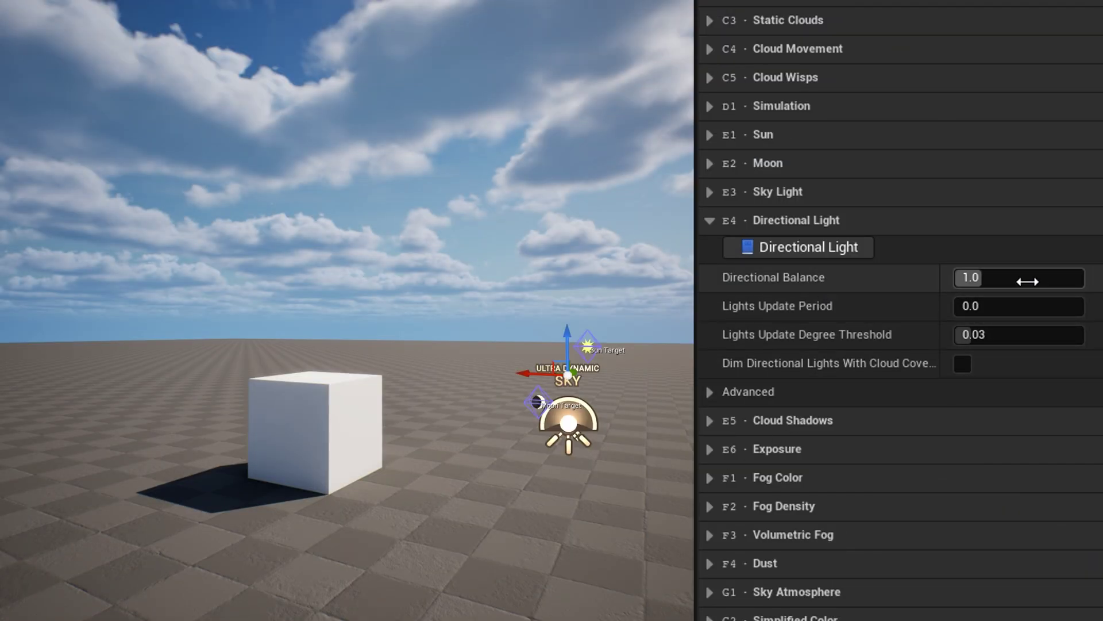
Step: Raise Directional Balance to about 1.27, keep cloud shadows on, and adjust the daytime exposure bias
mouse_move(998, 278)
left_mouse_down()
mouse_move(1041, 277)
mouse_move(1007, 277)
left_mouse_up()
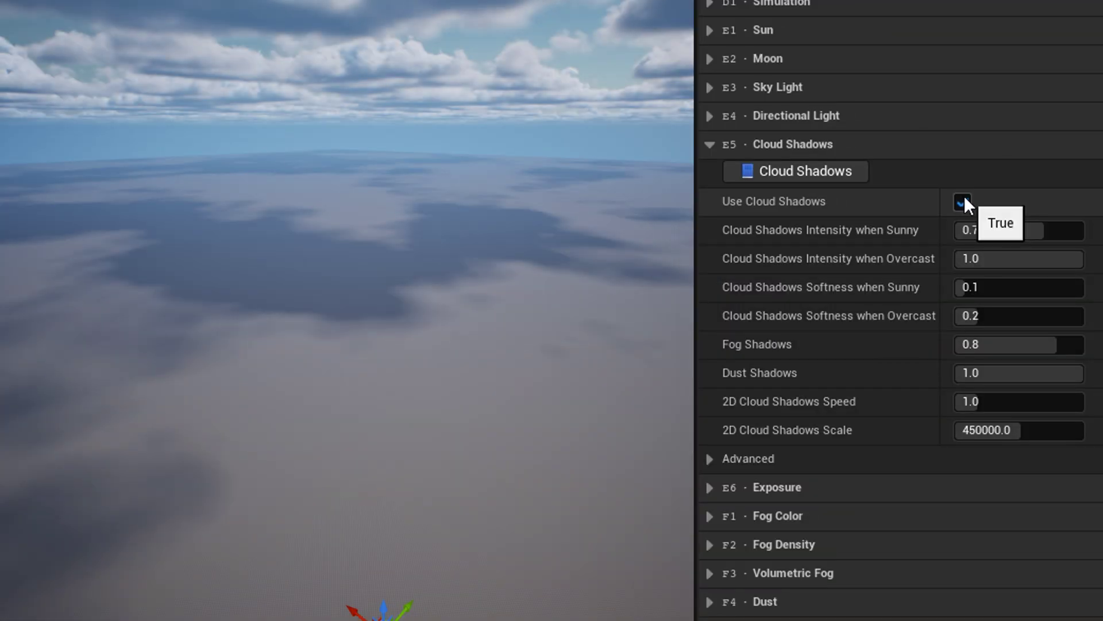
left_click(963, 202)
left_click(963, 201)
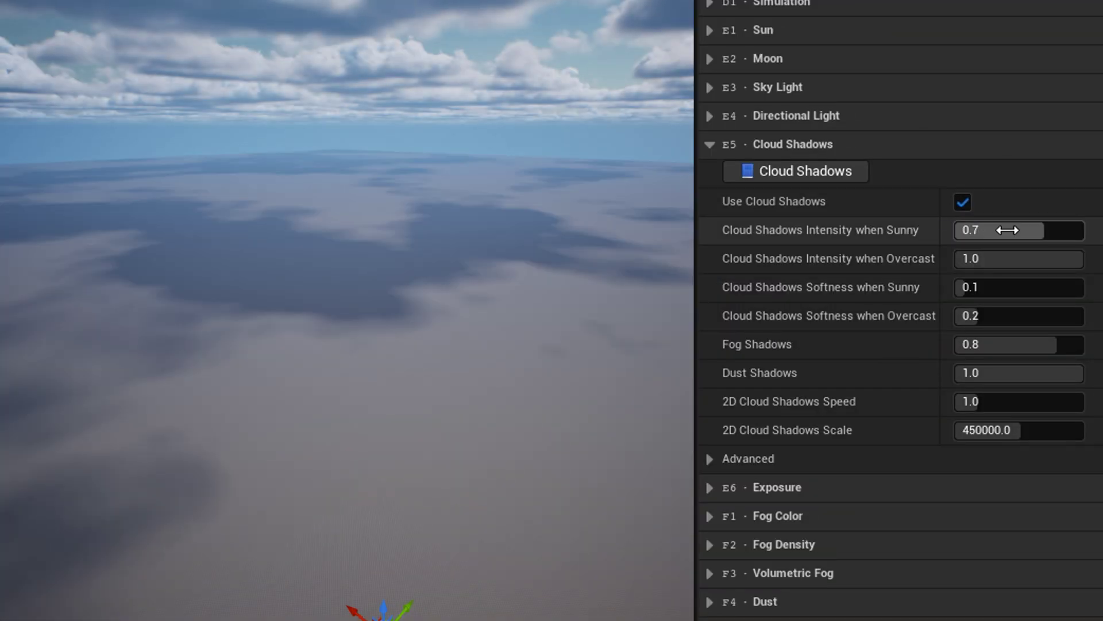
left_click_drag(1022, 229, 1054, 287)
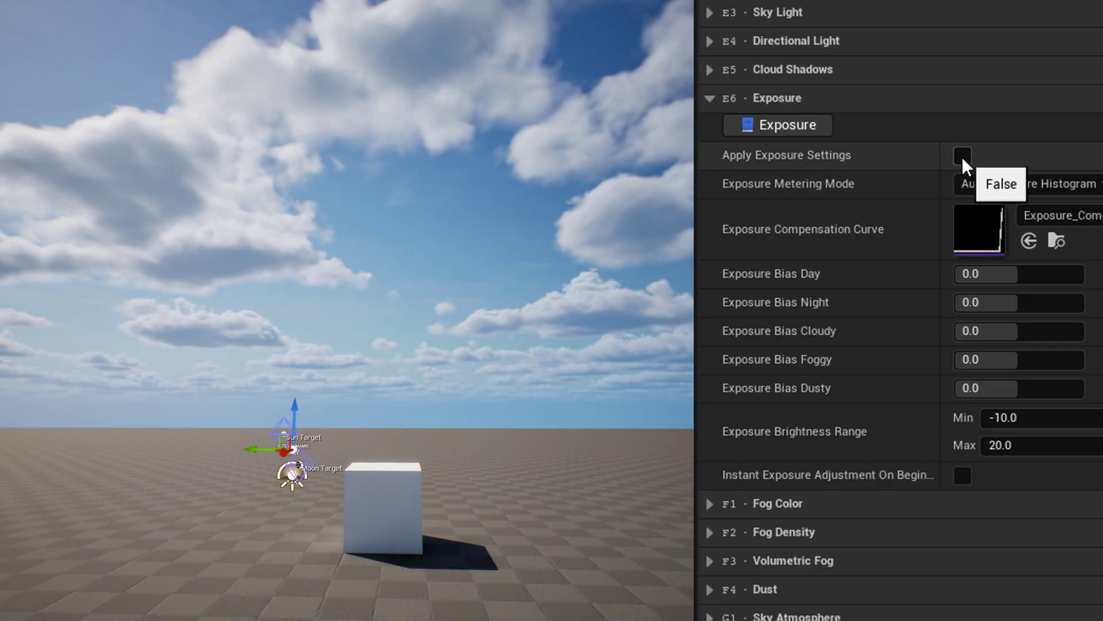
mouse_move(1018, 274)
left_mouse_down()
mouse_move(1078, 274)
mouse_move(1016, 272)
left_mouse_up()
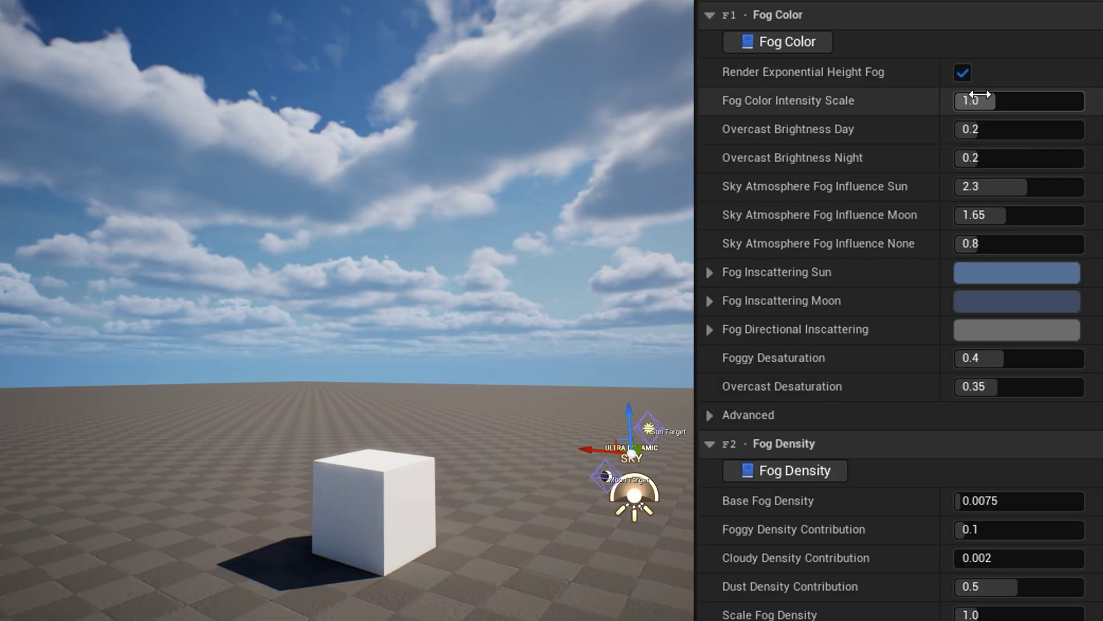
Step: Raise Fog Color Intensity Scale to about 2.3, keeping Base Fog Density at 0.0075
left_click_drag(984, 94, 1055, 93)
scroll(897, 345, "down", 6)
left_click_drag(1013, 155, 1075, 156)
key("ctrl+z")
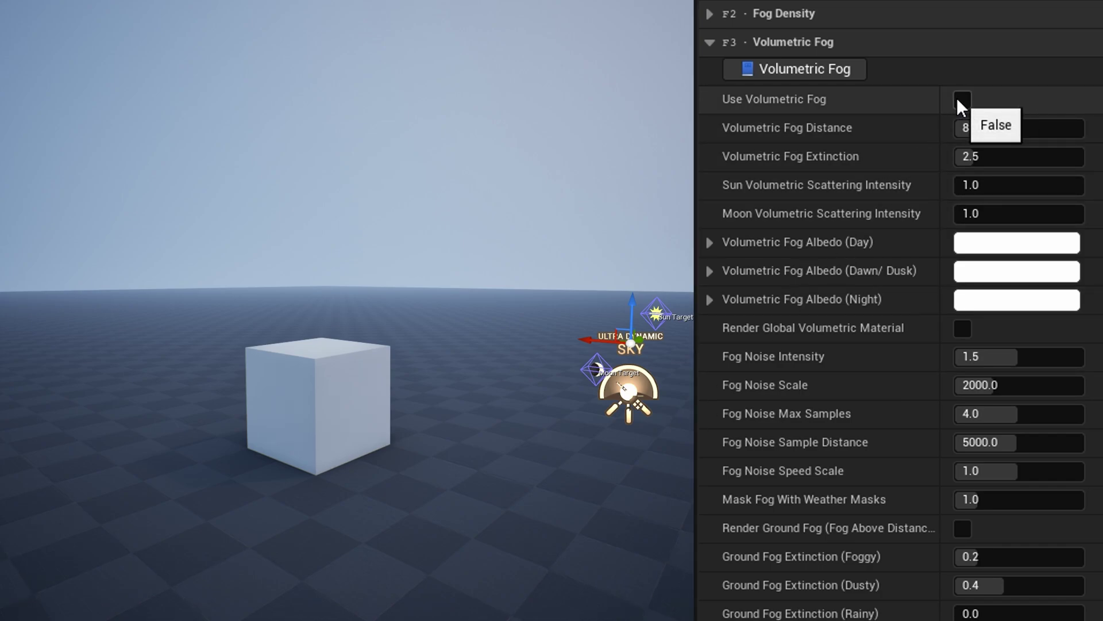
Step: Turn on volumetric fog, the global volumetric material and ground fog, leaving Dust Amount at zero
left_click(960, 99)
left_click(964, 327)
left_click(971, 524)
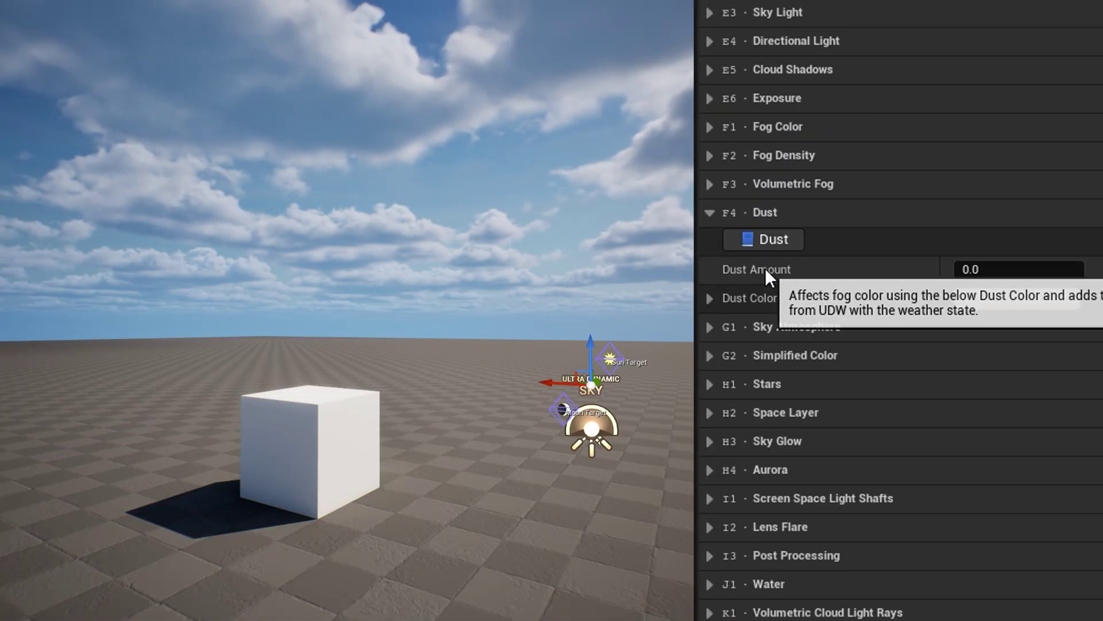
left_click_drag(977, 269, 1084, 269)
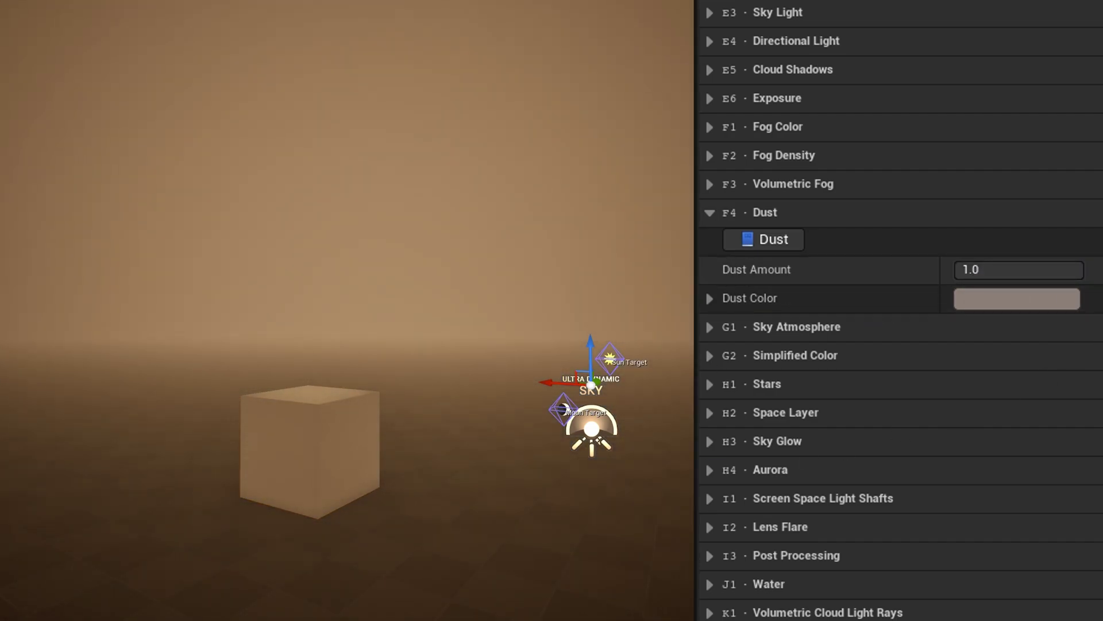
key("ctrl+z")
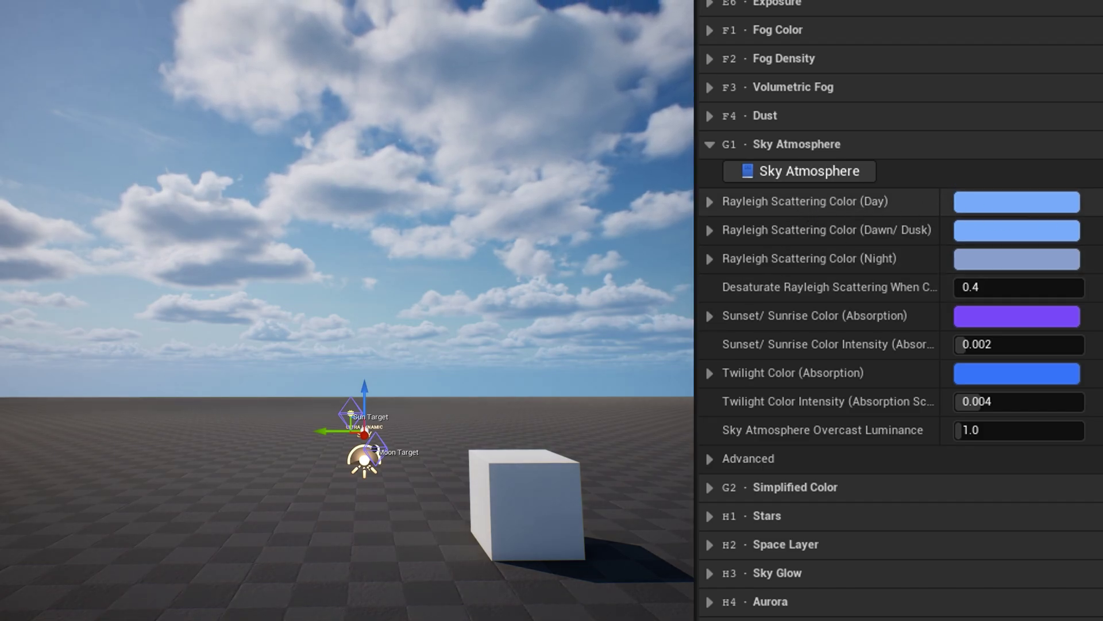
Step: Preview Rayleigh Scattering Color (Day) options and cancel, keeping it light blue
left_click(1046, 201)
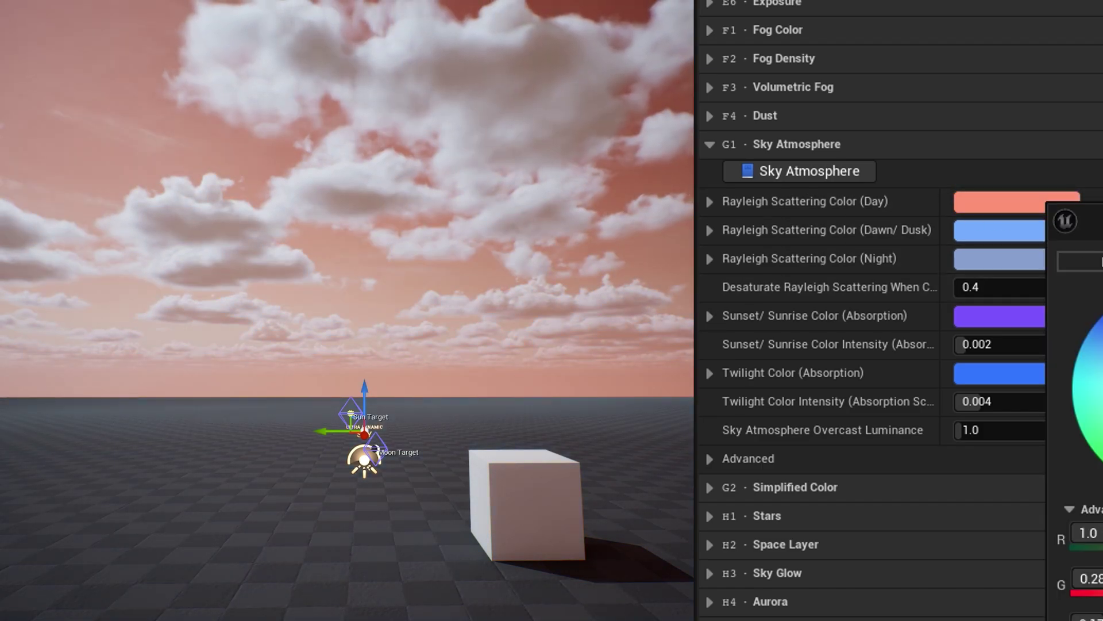
left_click_drag(1100, 344, 1100, 402)
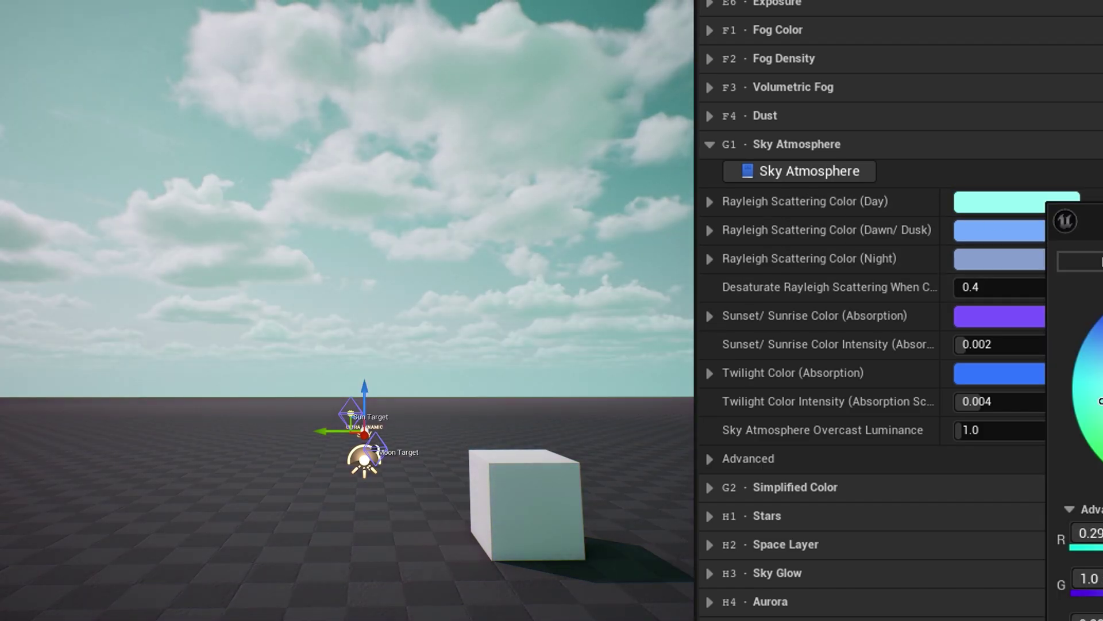
key("Escape")
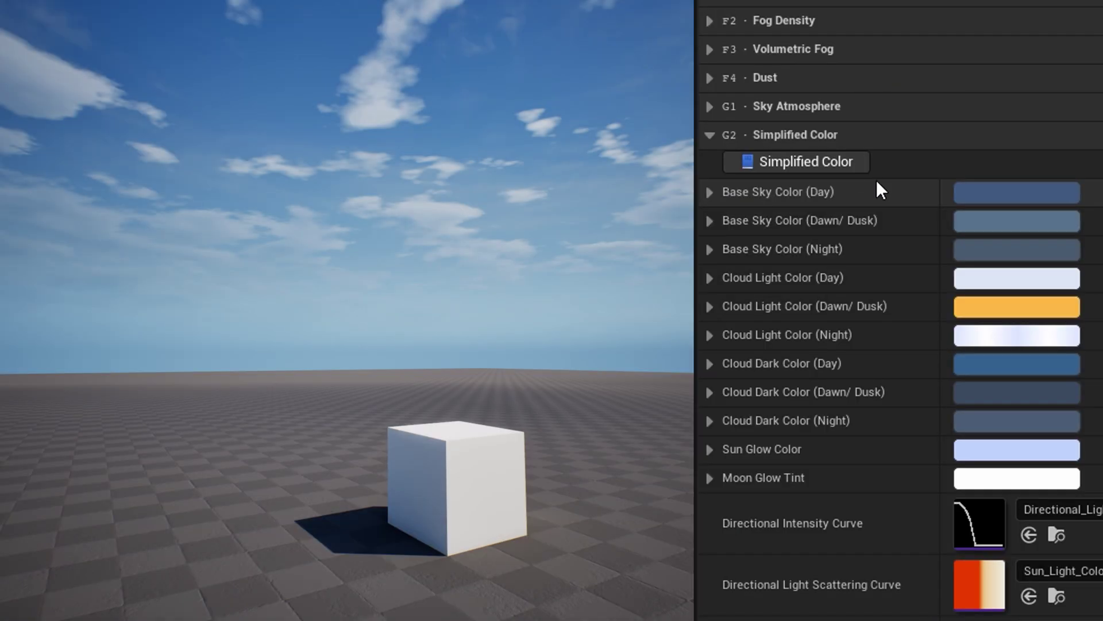
Step: Set Base Sky Color (Day) to purple and Cloud Light Color (Day) to yellow
left_click(1015, 190)
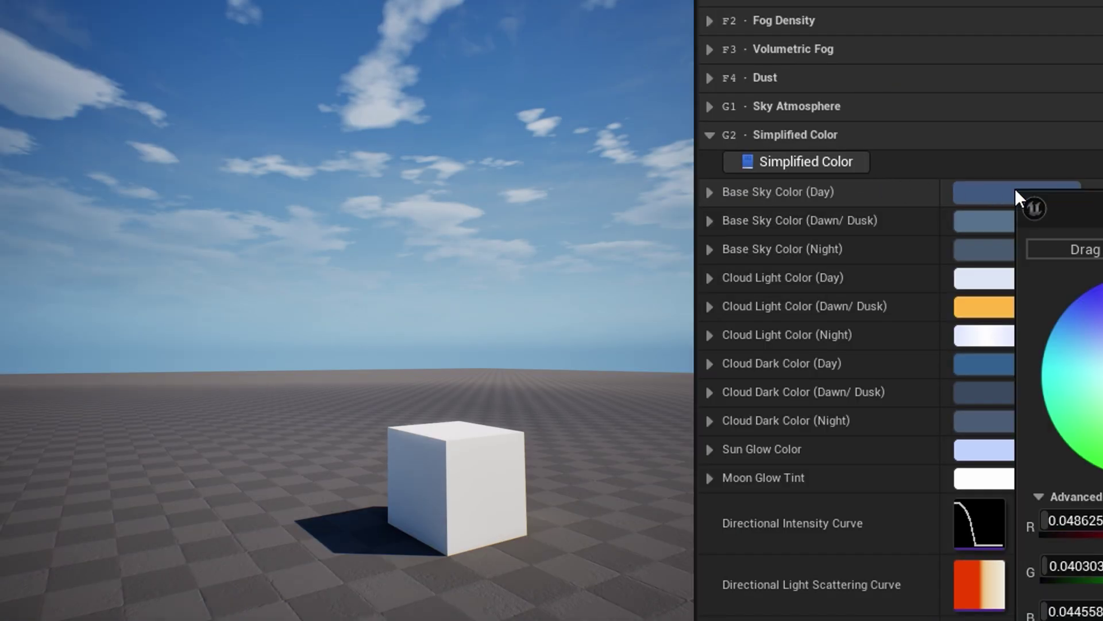
left_click_drag(1085, 324, 1102, 313)
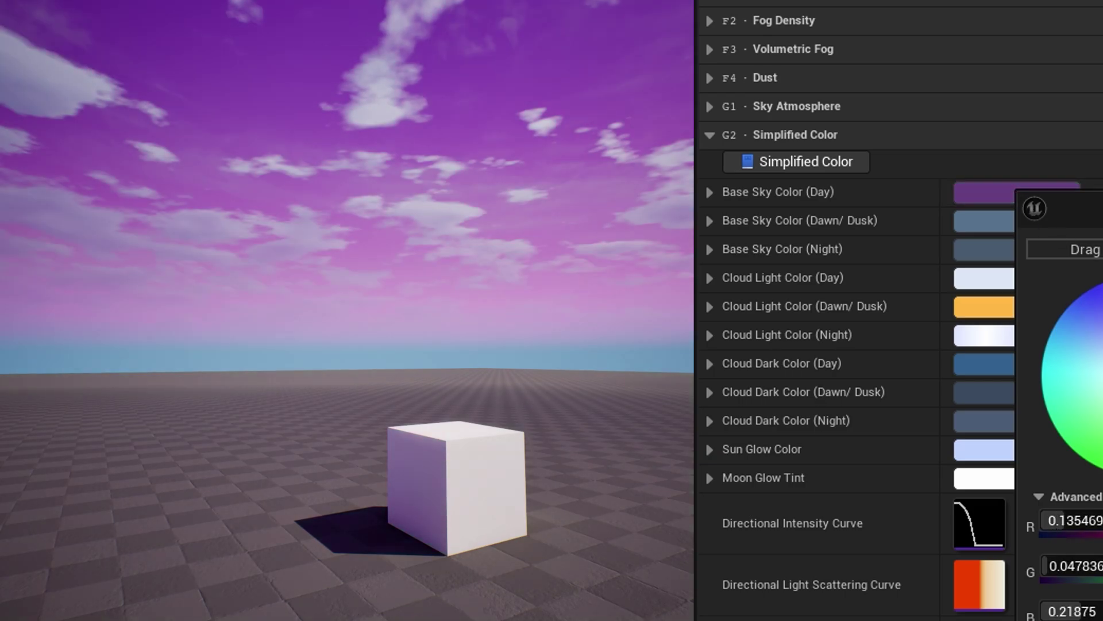
key("Return")
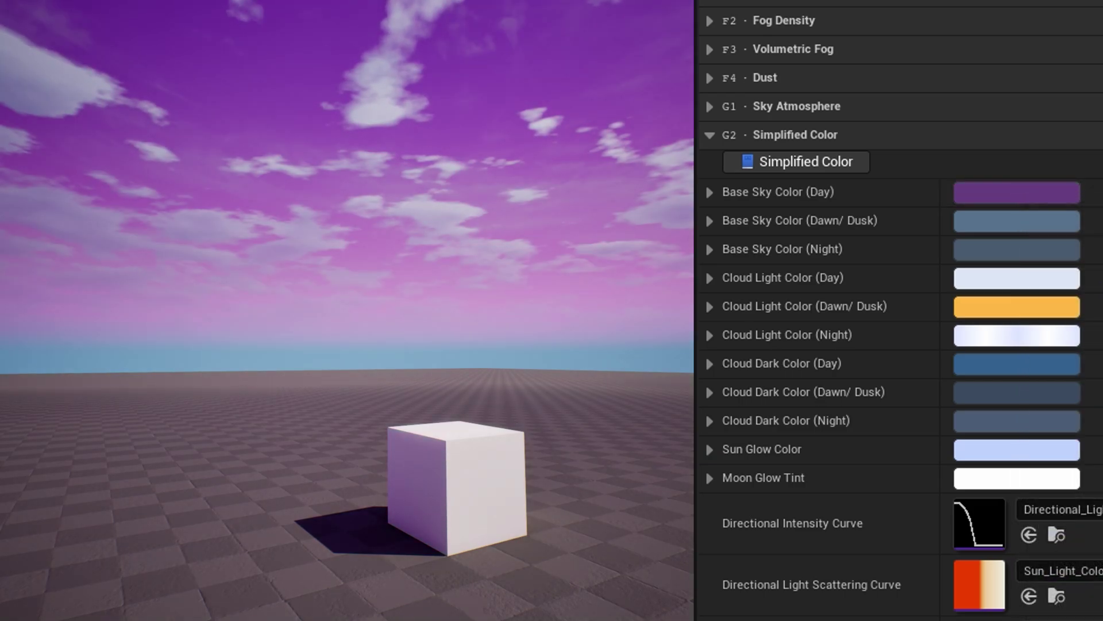
left_click(996, 272)
left_click_drag(1102, 444, 1101, 402)
key("Return")
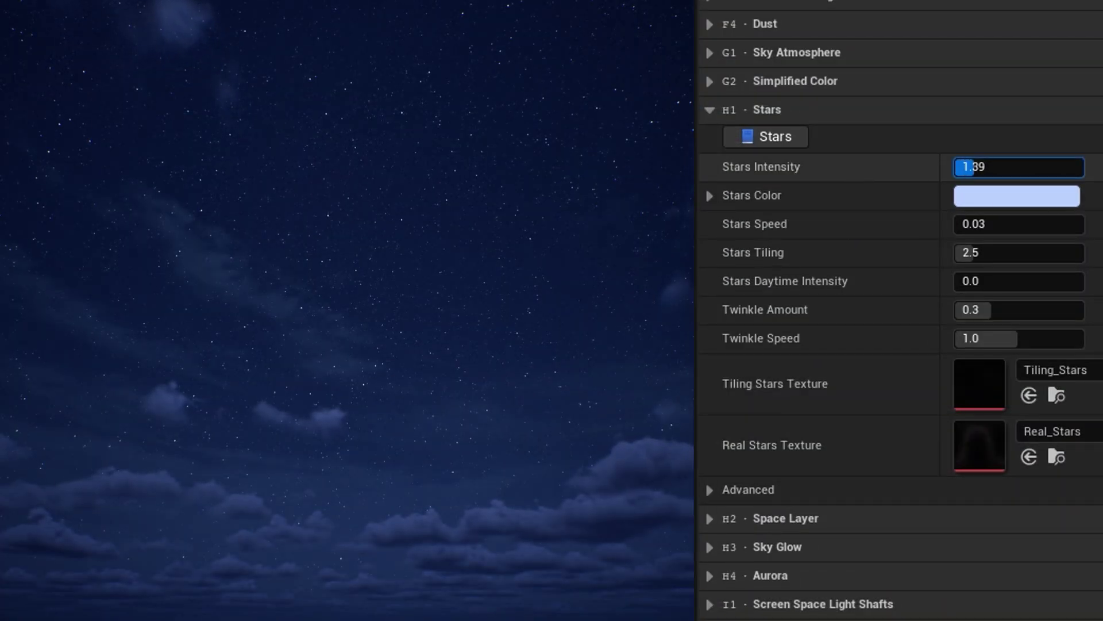
Step: Set Stars Intensity to 3.31 and add a ringed gas-giant planet scaled to about 735
left_click_drag(977, 166, 992, 167)
left_click(1010, 199)
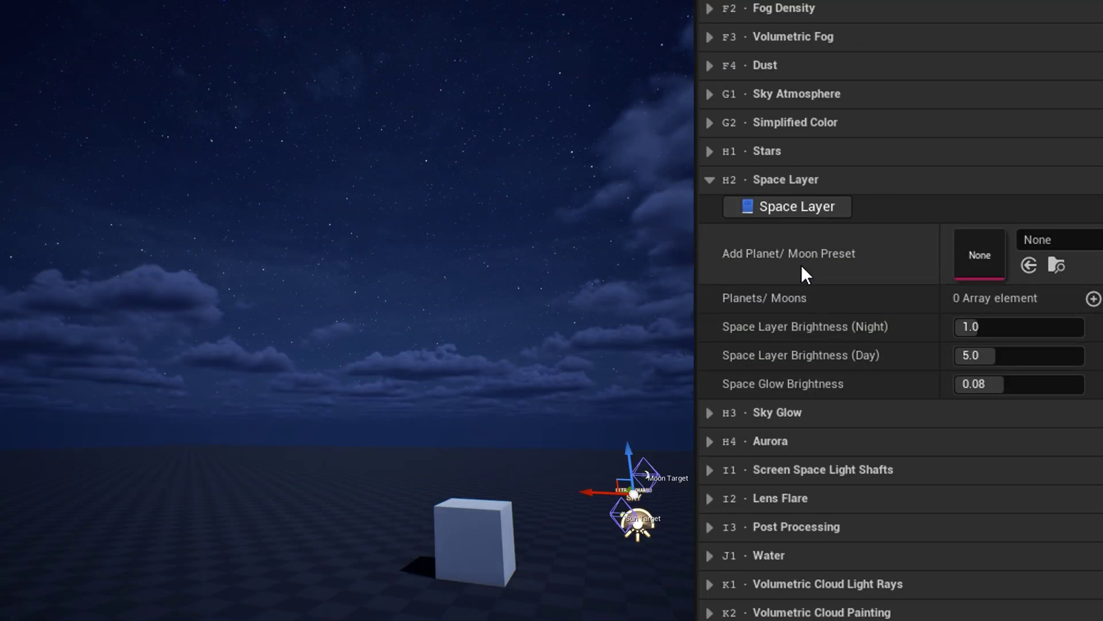
left_click(1053, 245)
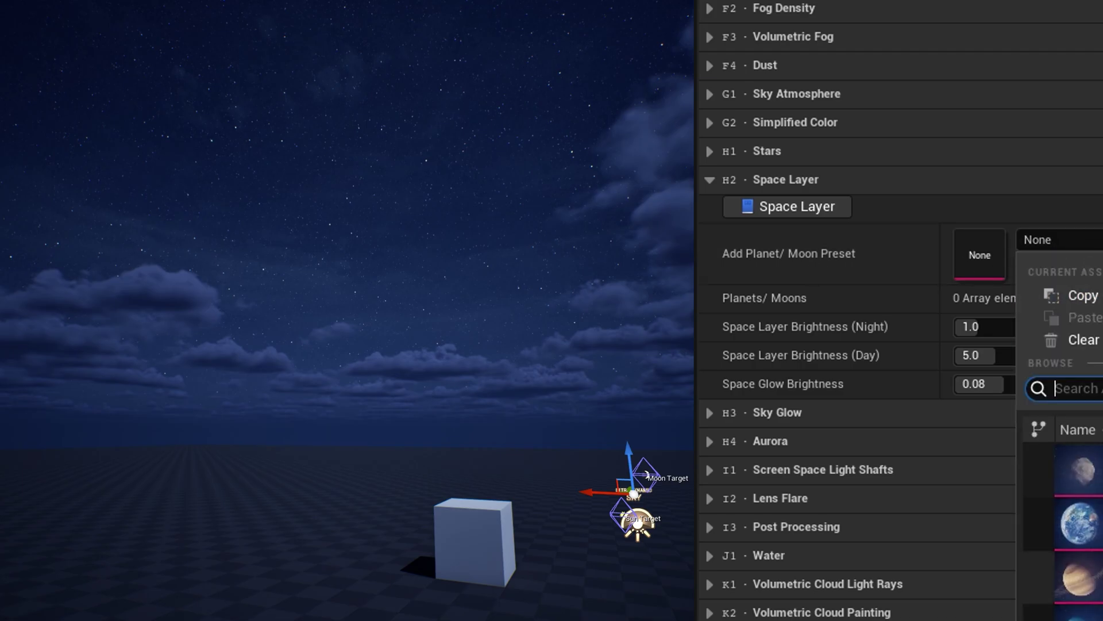
left_click(1079, 578)
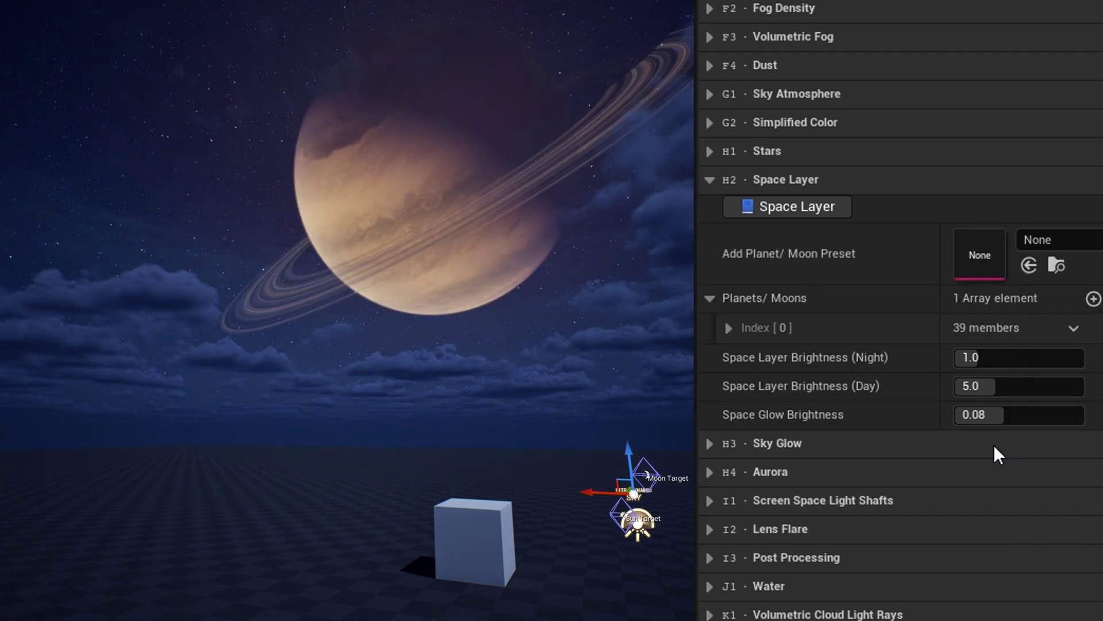
left_click(736, 327)
scroll(742, 326, "down", 3)
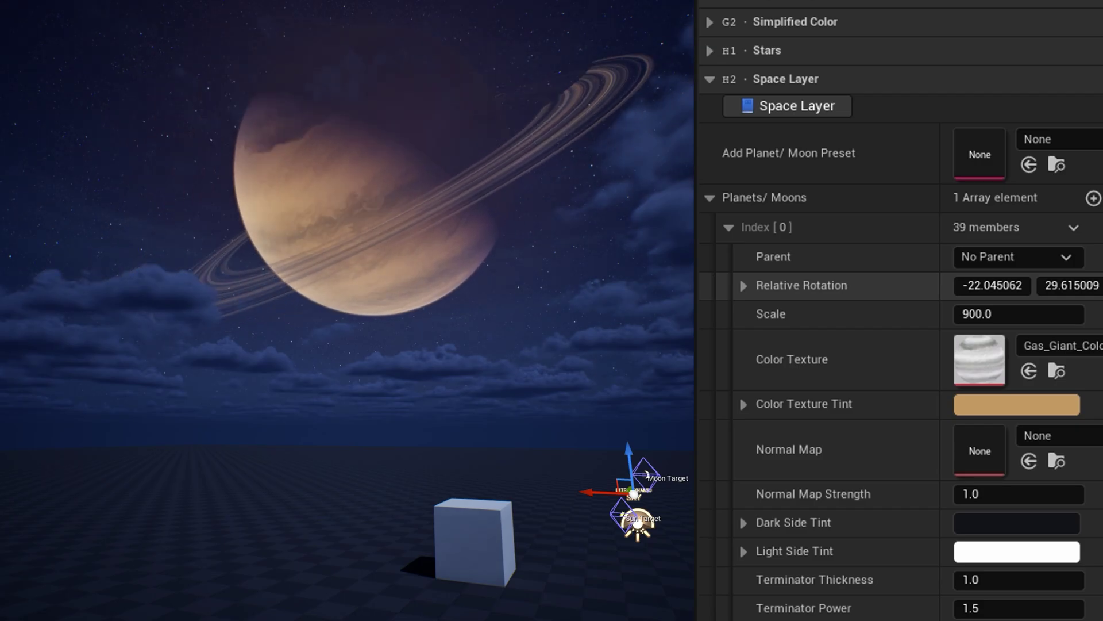
left_click_drag(1079, 316, 1058, 316)
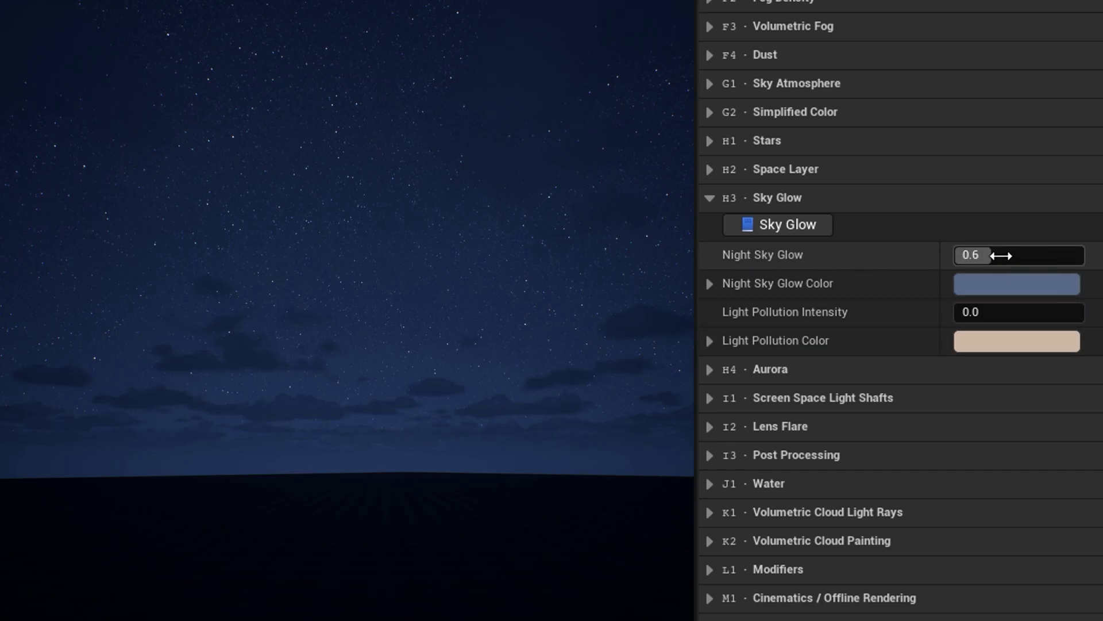
Step: Set Night Sky Glow to 0.6 and Light Pollution Intensity to 0
mouse_move(1001, 256)
left_mouse_down()
mouse_move(971, 256)
mouse_move(1014, 256)
left_mouse_up()
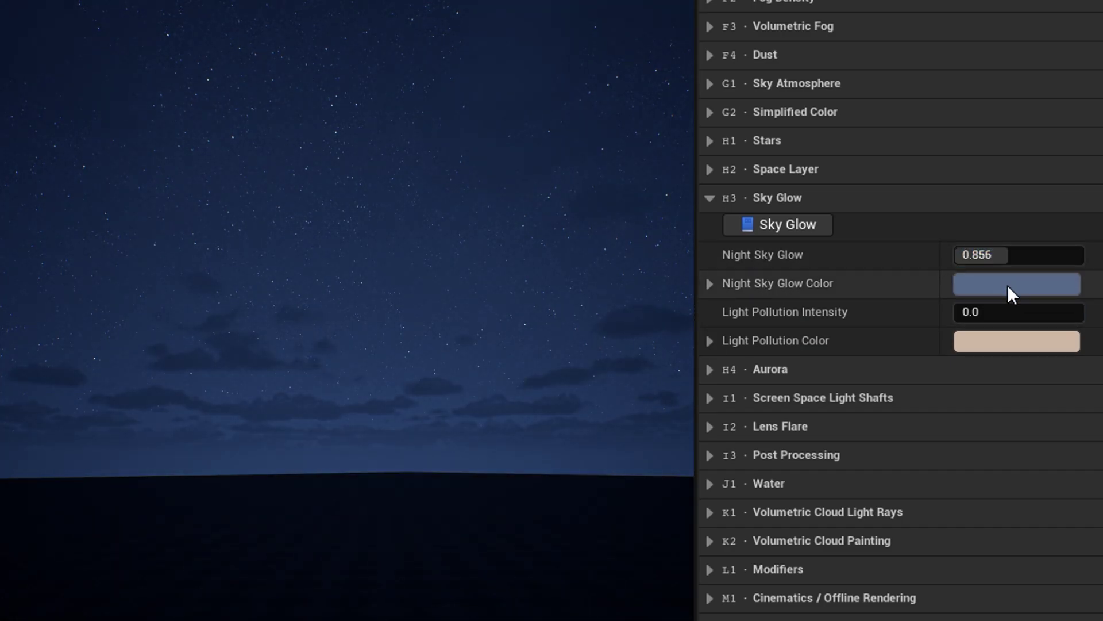
left_click(1011, 293)
left_click_drag(1088, 427, 1102, 477)
key("Escape")
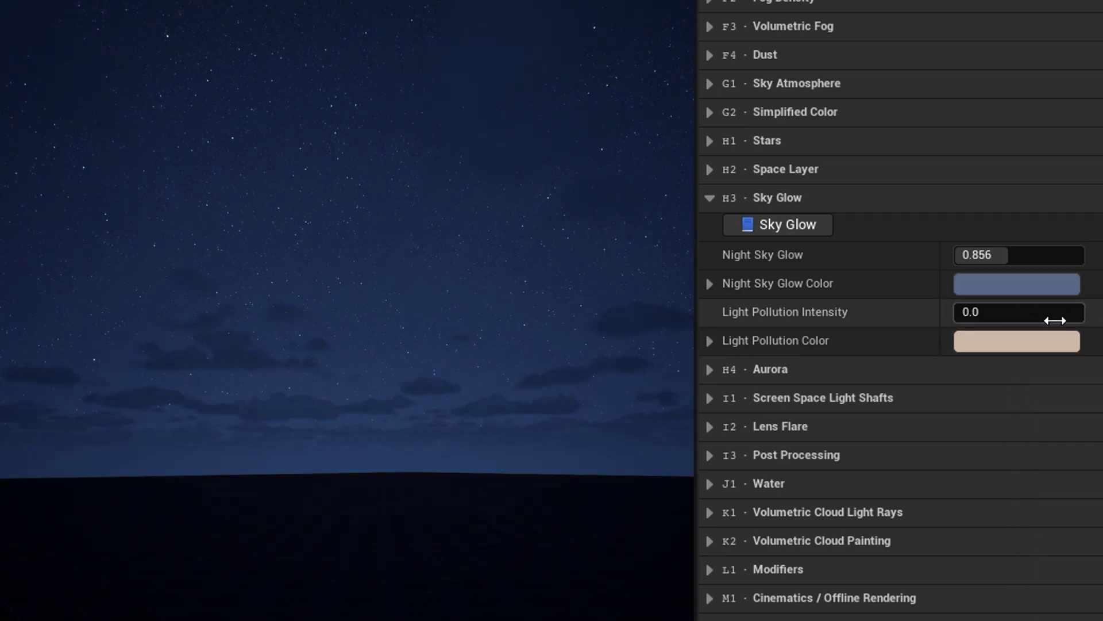
left_click_drag(1055, 320, 1070, 320)
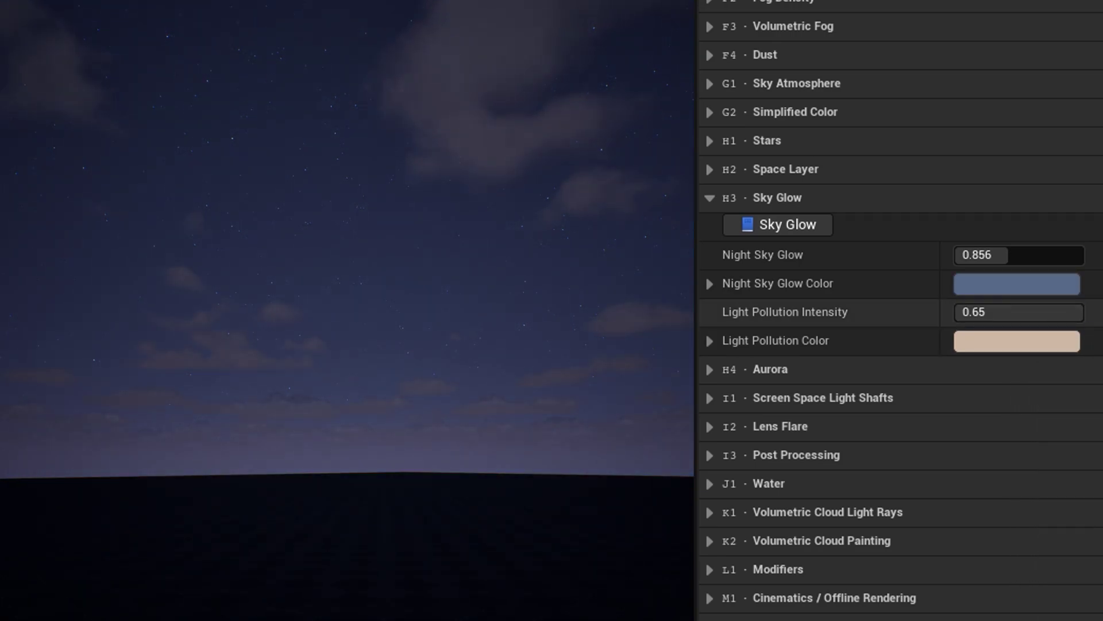
left_click_drag(1019, 255, 1003, 255)
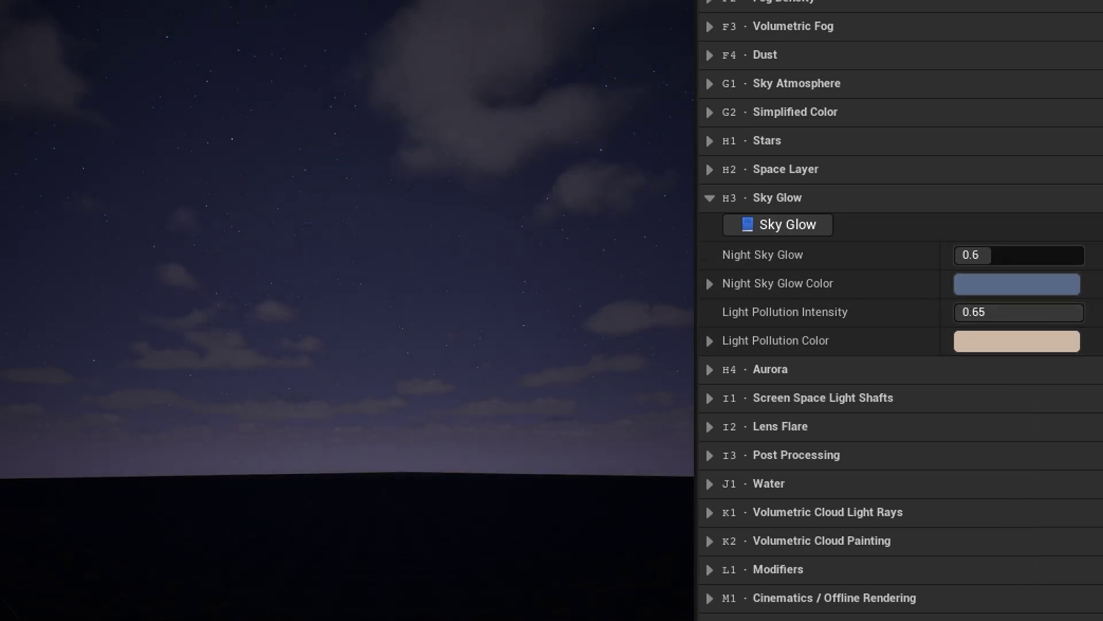
left_click_drag(1020, 312, 977, 311)
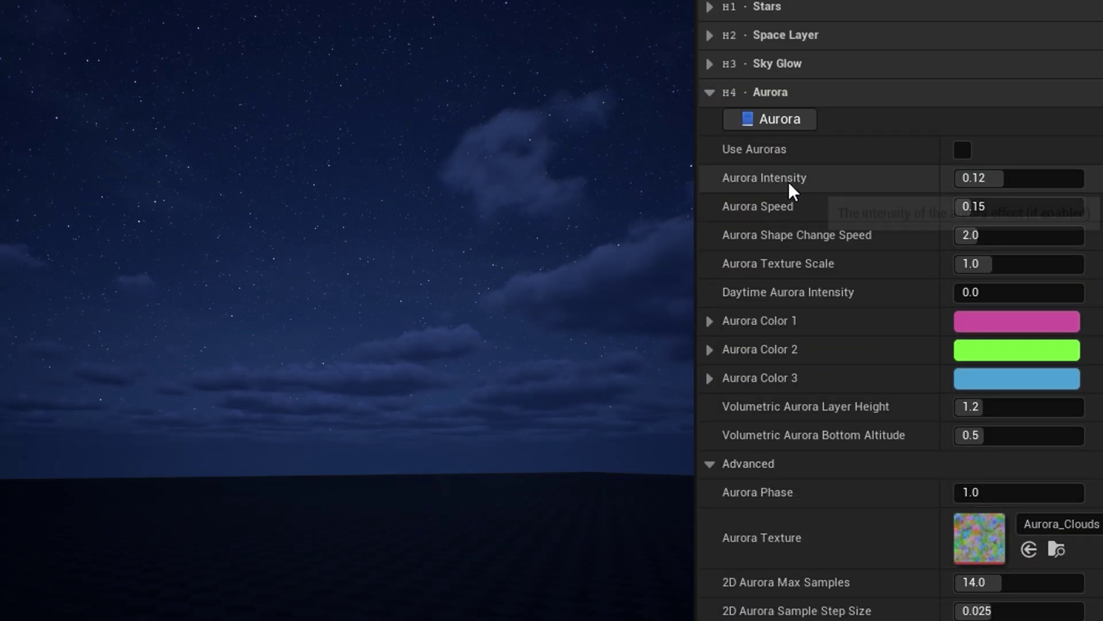
Step: Turn on auroras, moon light shaft bloom at scale about 2.0, and the sun lens flare
left_click(966, 149)
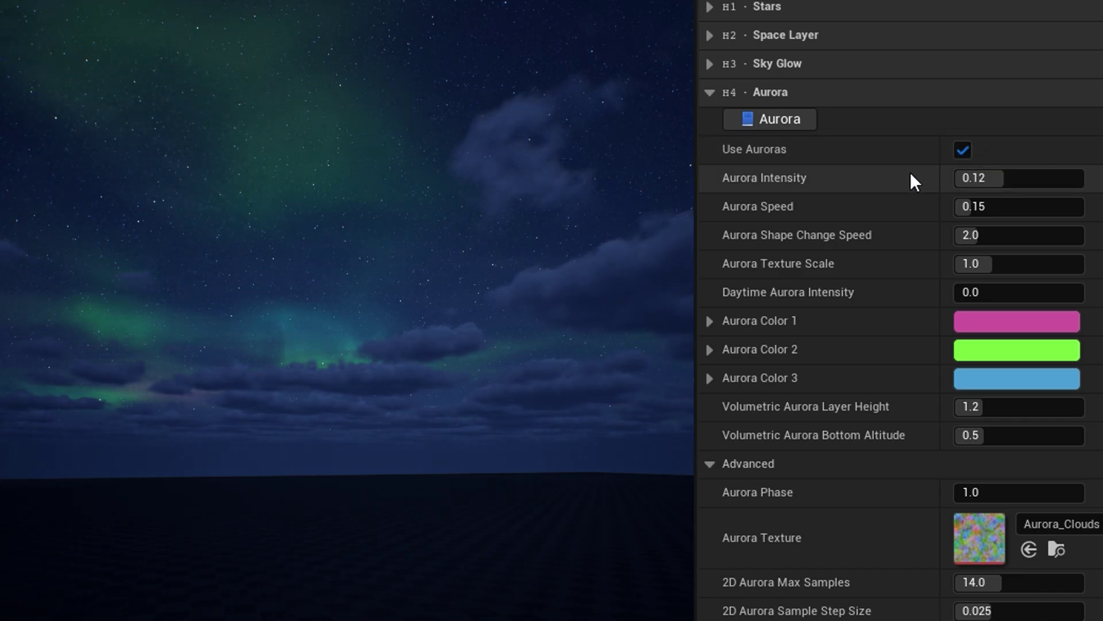
left_click_drag(1039, 178, 1058, 177)
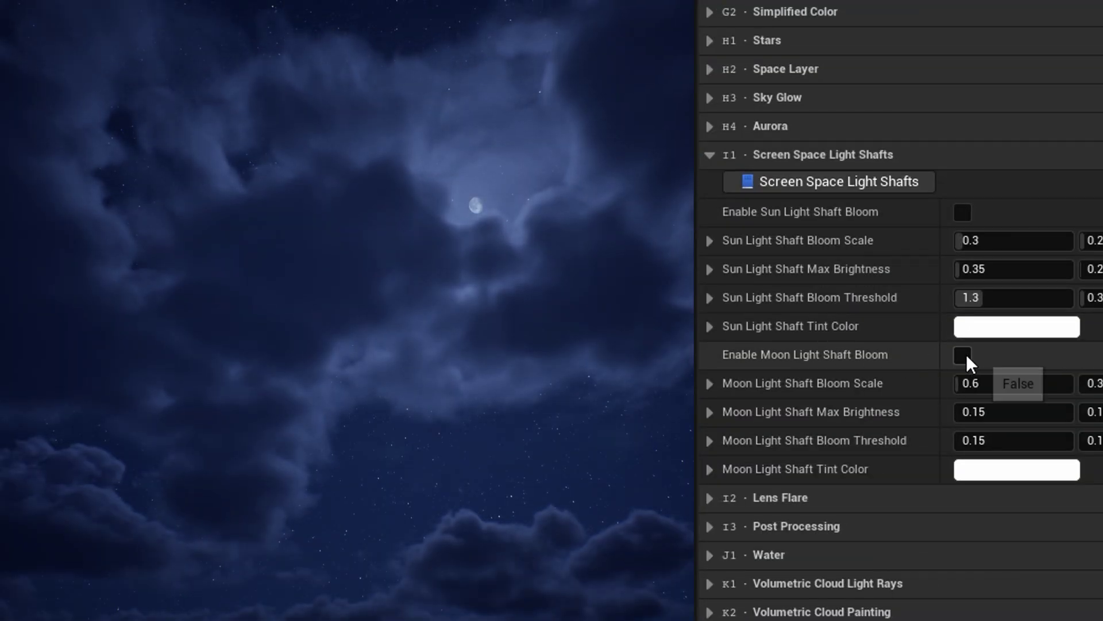
left_click(963, 355)
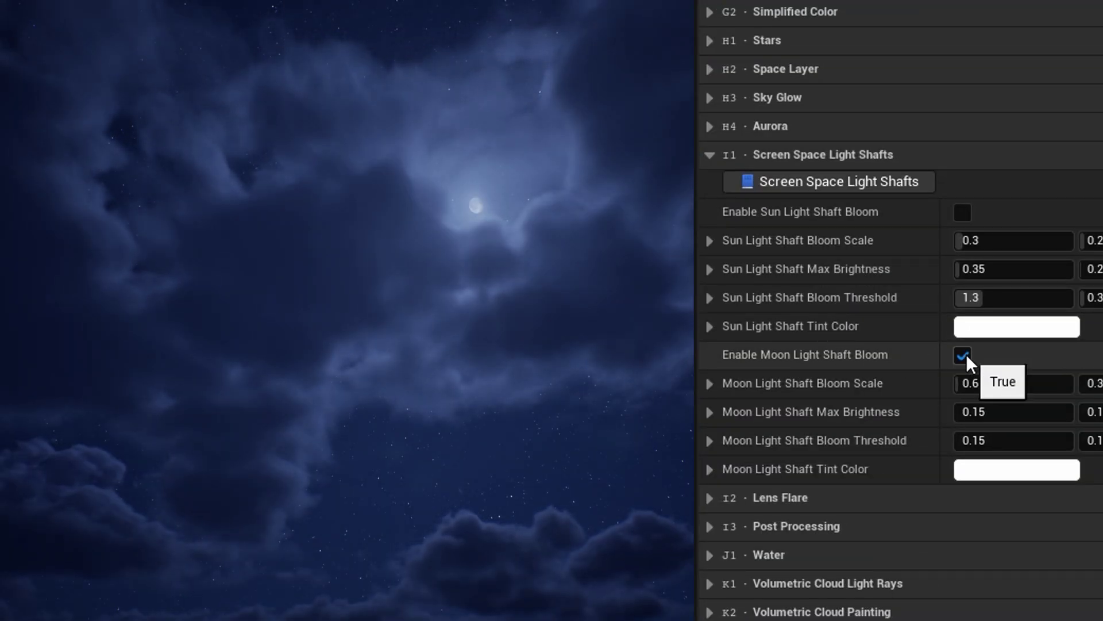
left_click_drag(972, 383, 1098, 383)
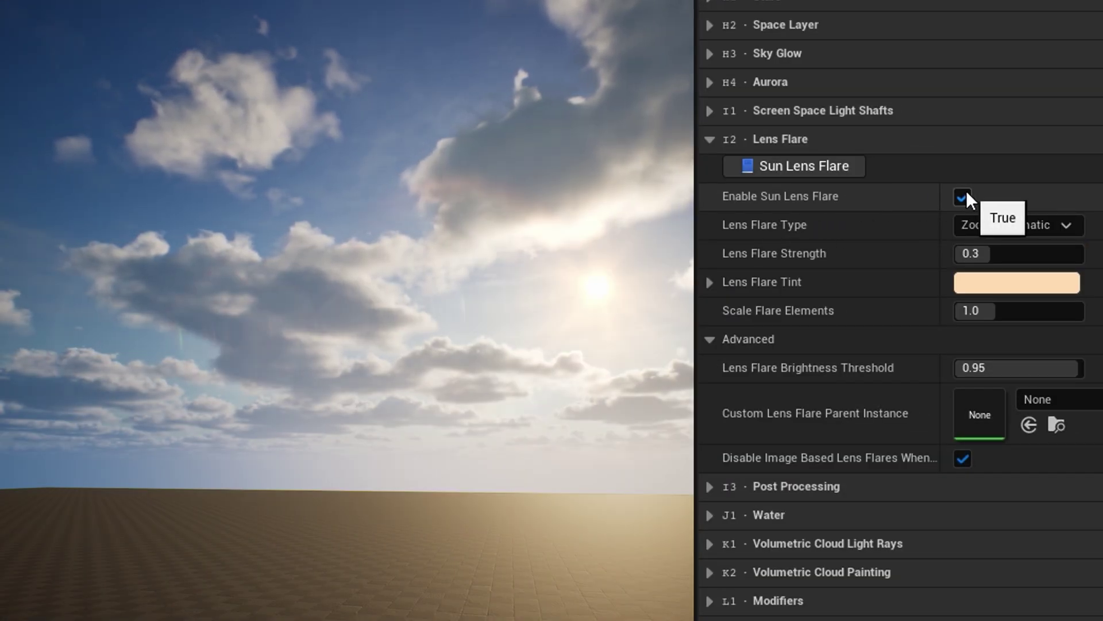
right_click_drag(672, 365, 759, 408)
right_click_drag(345, 345, 414, 345)
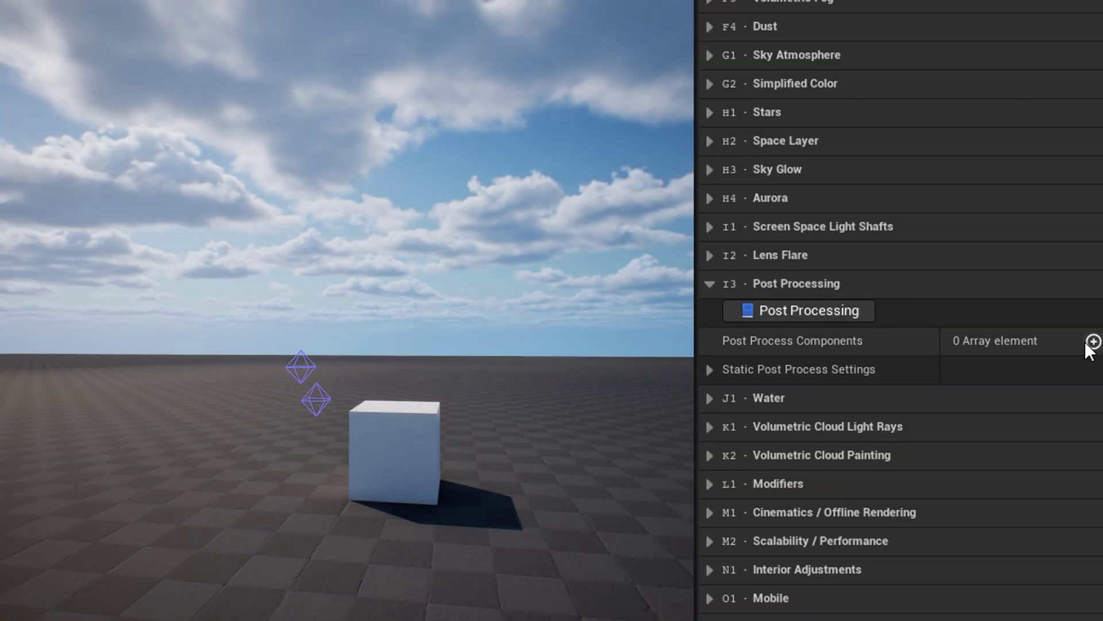
Step: Add a post process entry and override its Color Grading Global Gamma with lower red for a teal tint
left_click(1092, 341)
left_click(728, 371)
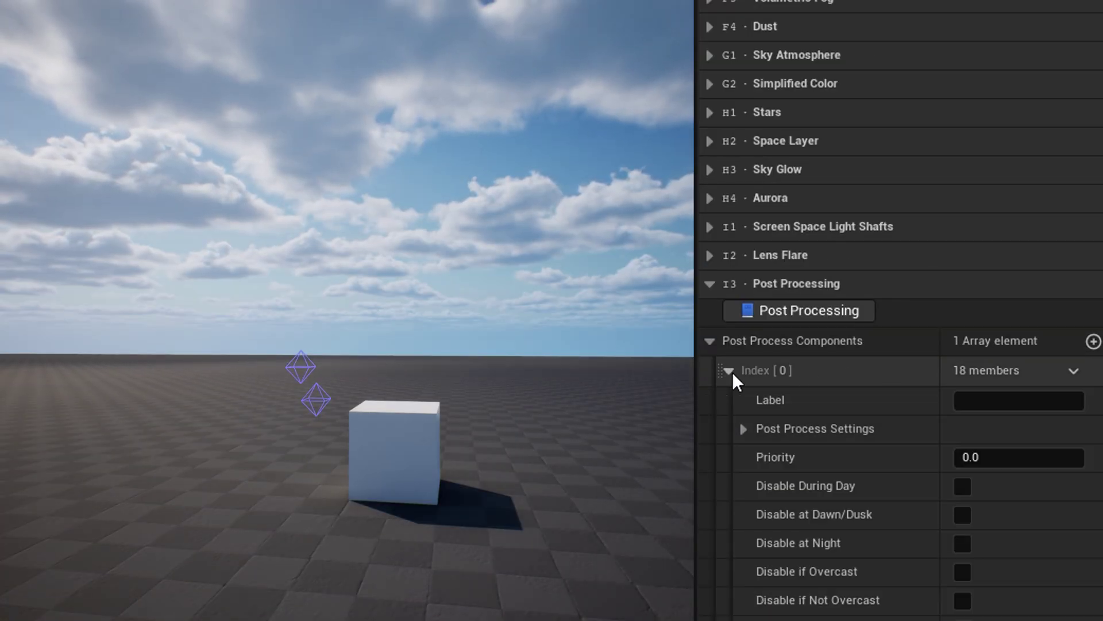
scroll(747, 345, "down", 3)
left_click(744, 294)
left_click(762, 351)
scroll(773, 322, "down", 3)
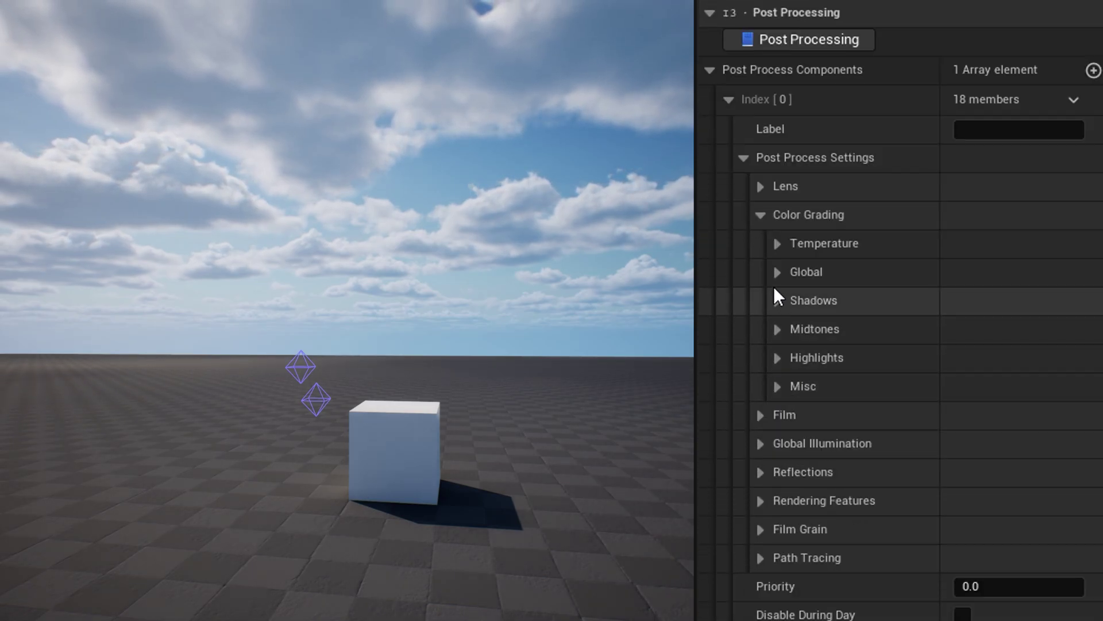
left_click(779, 274)
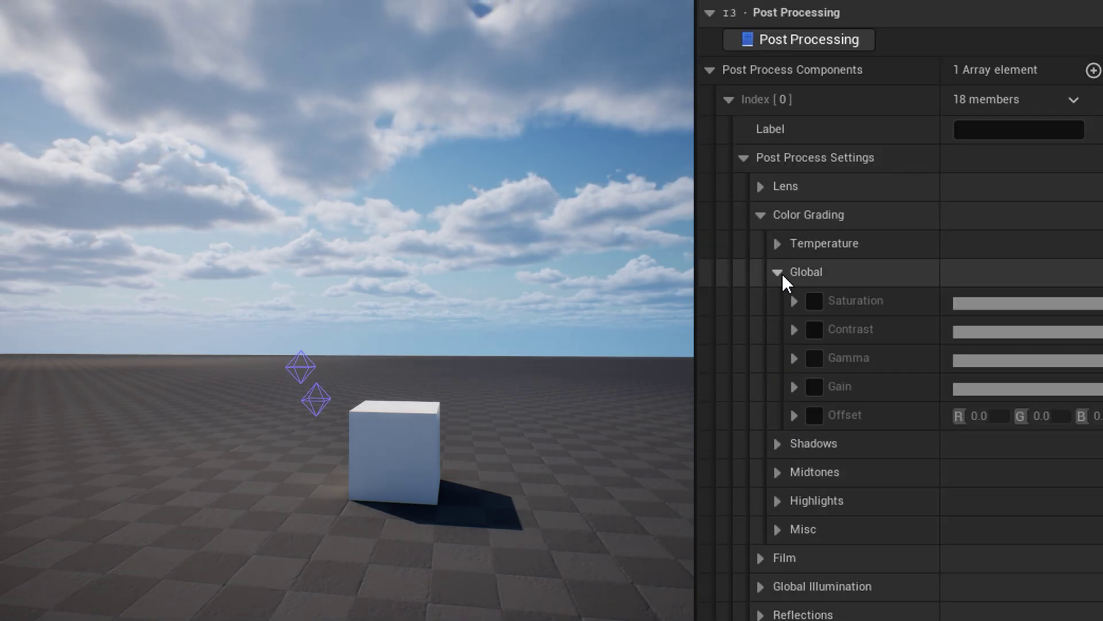
left_click(794, 358)
left_click_drag(983, 424, 954, 423)
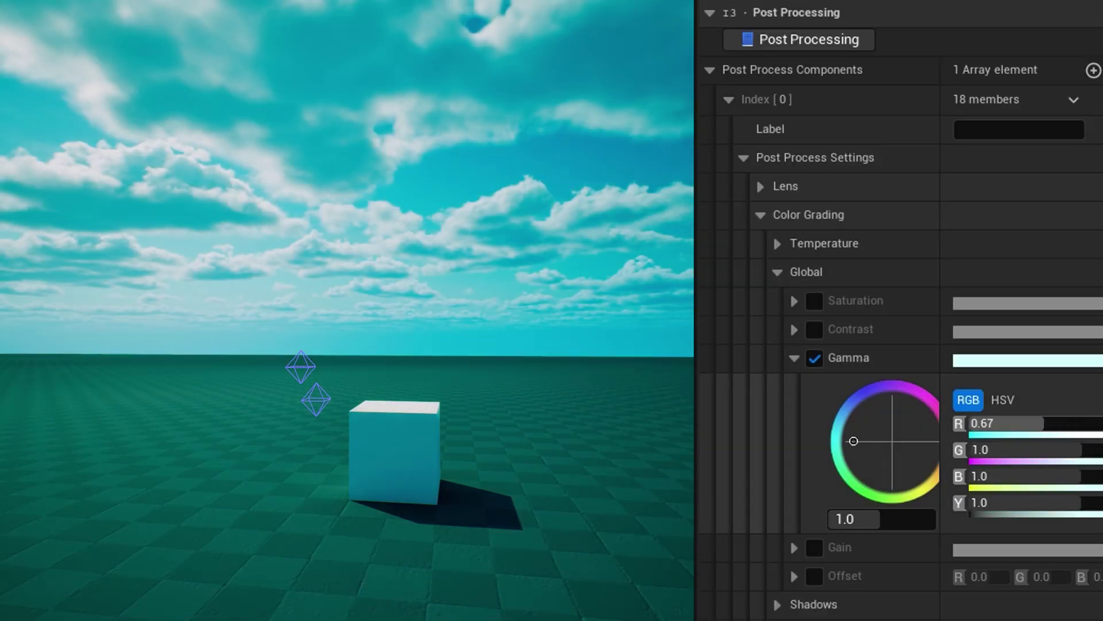
Step: Set the teal post process to Disable During Day
left_click(743, 159)
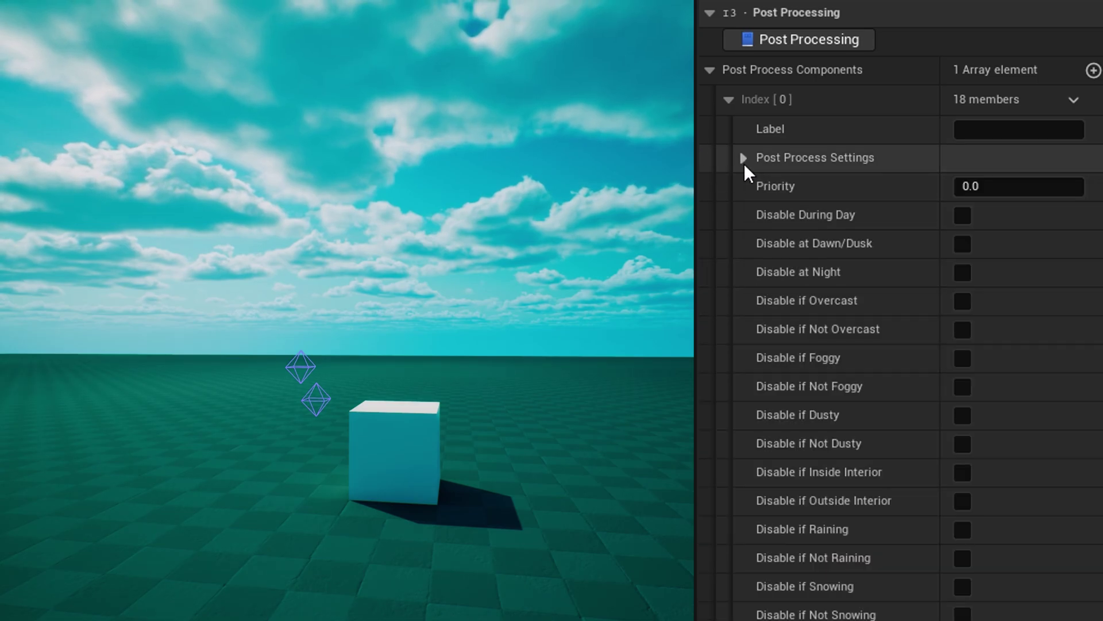
left_click(963, 217)
left_click(964, 217)
left_click(964, 217)
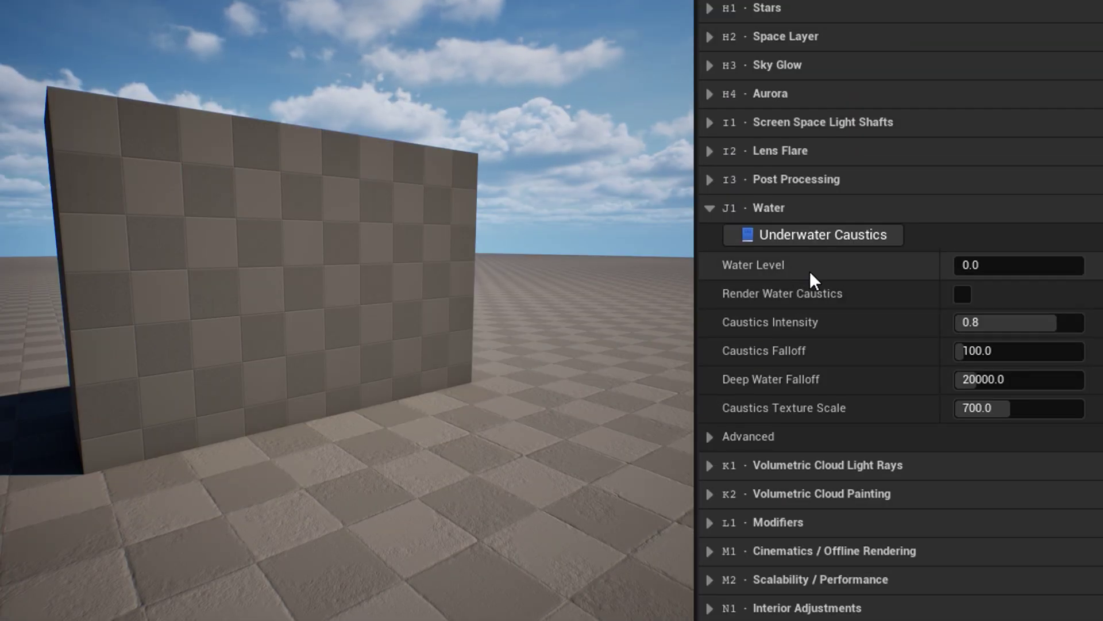
Step: Enable Render Water Caustics and set Water Level to 300
left_click(963, 294)
left_click(1017, 265)
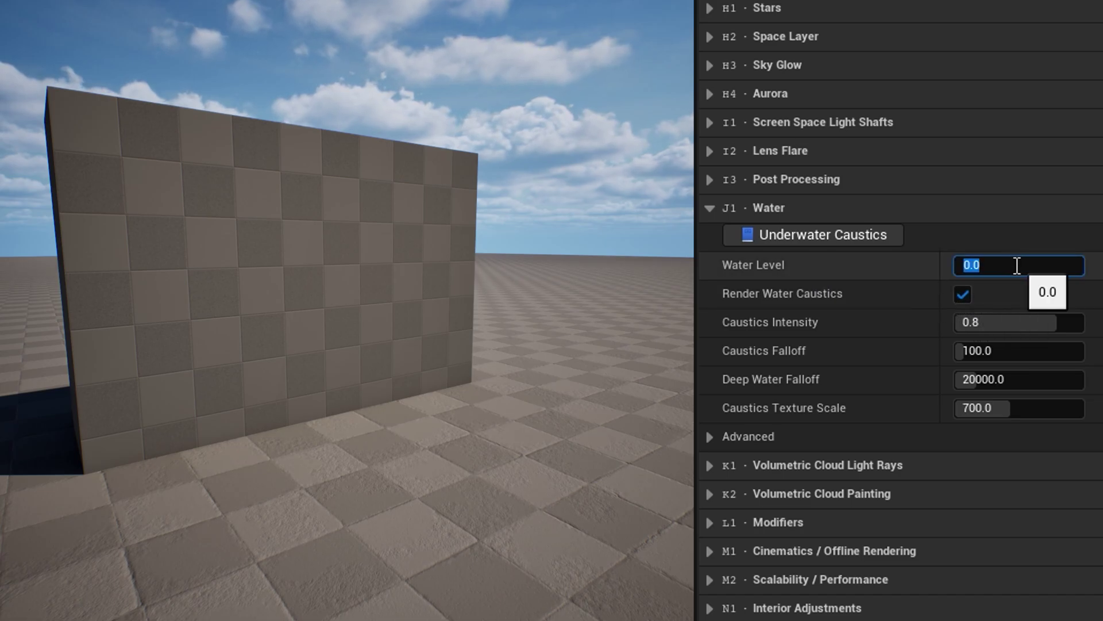
type("300")
key("Return")
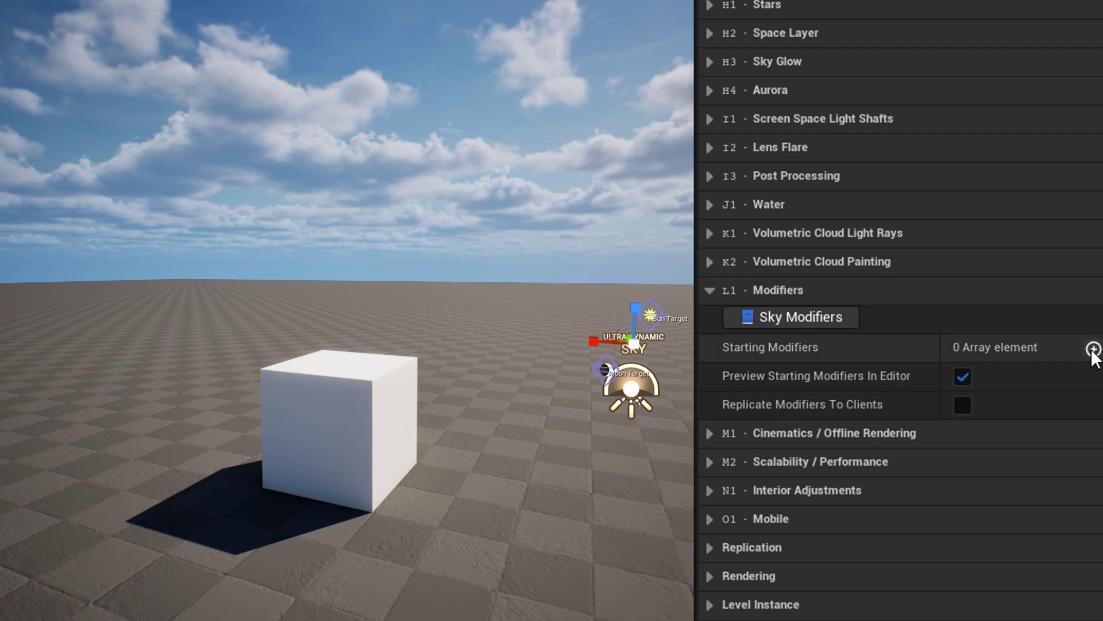
Step: Add Example_Modifier as a Starting Modifiers entry
left_click(1093, 350)
left_click(1069, 375)
left_click(1039, 133)
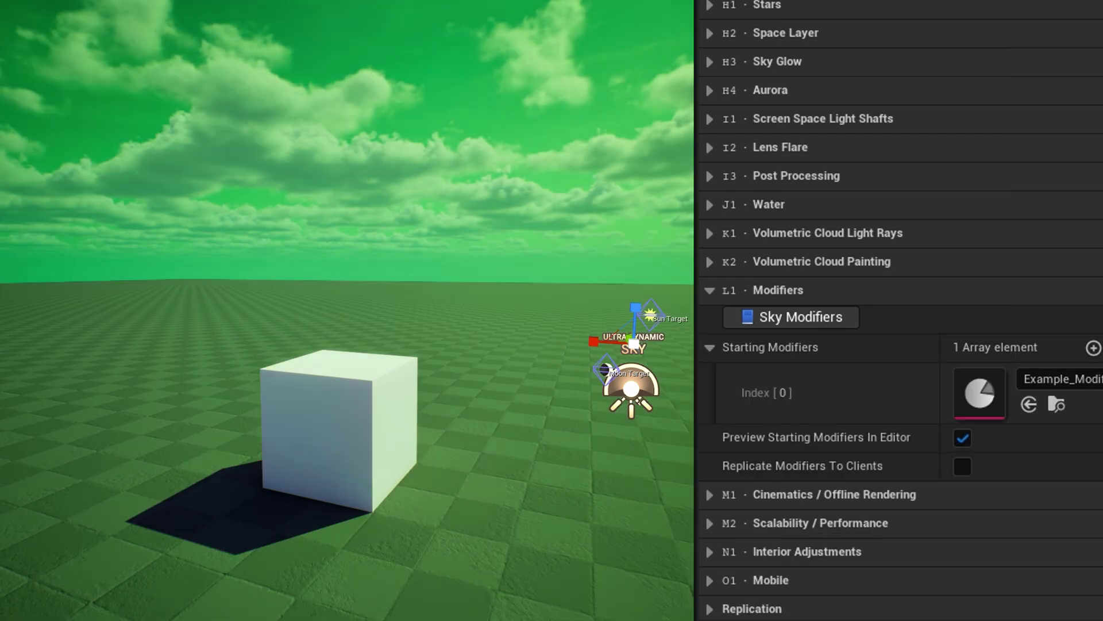
Step: Change Example_Modifier's Sun Light Color to orange and compare the modifier preview off and on
double_click(970, 408)
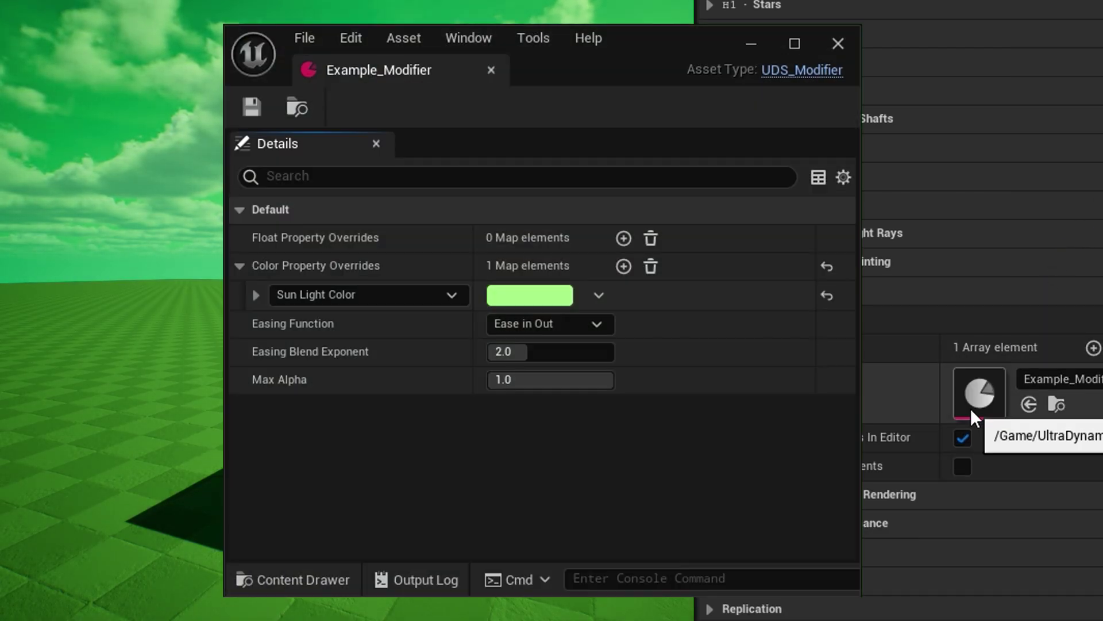
left_click(532, 295)
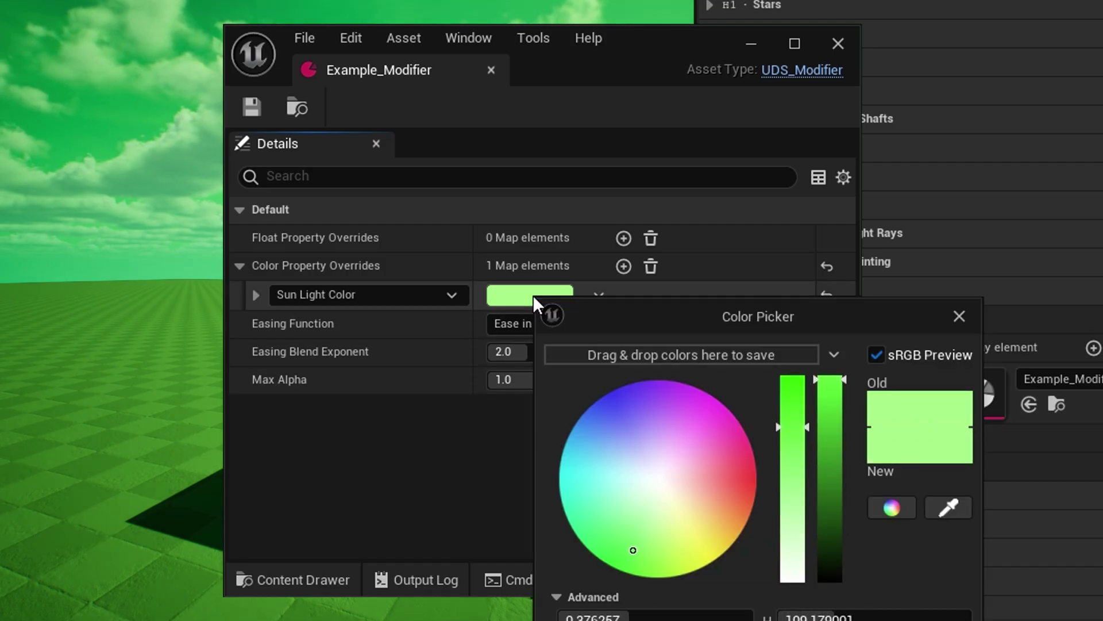
left_click(733, 508)
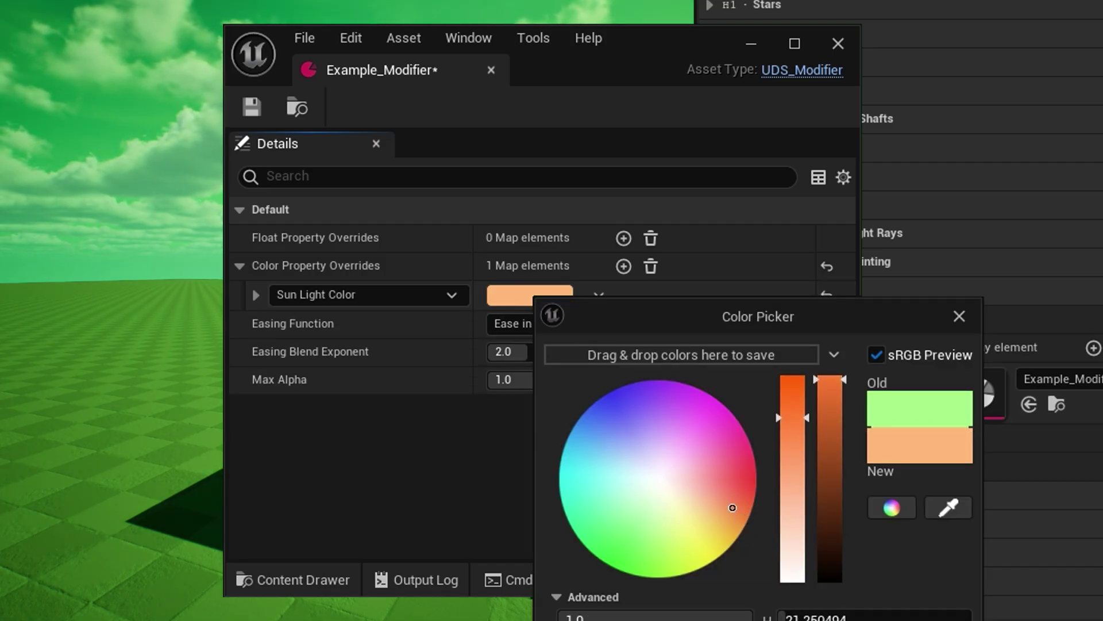
key("Return")
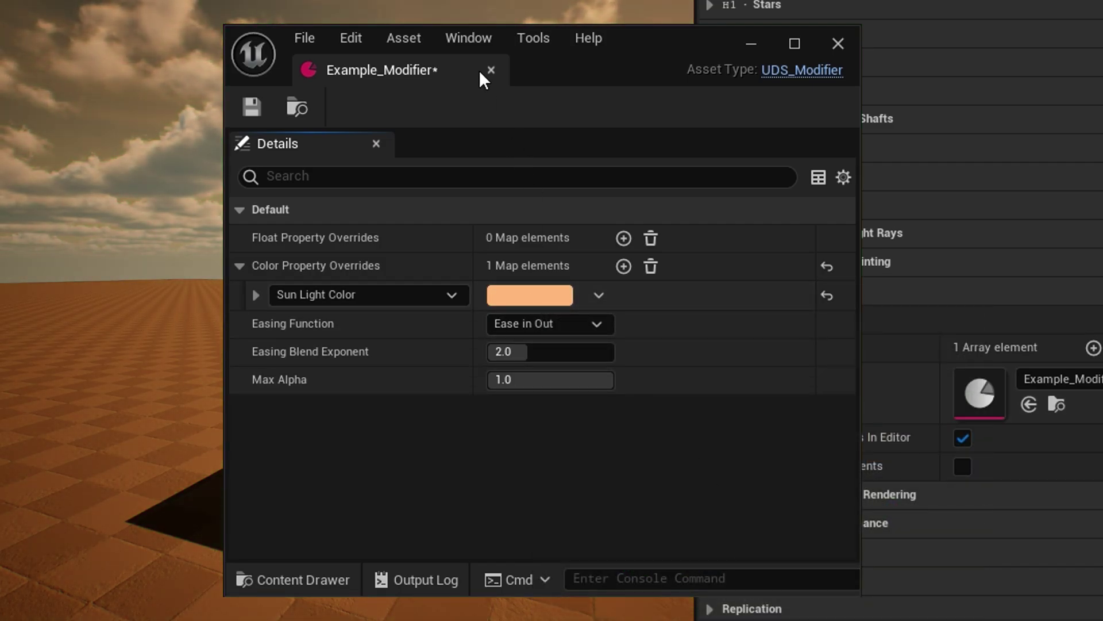
left_click(491, 70)
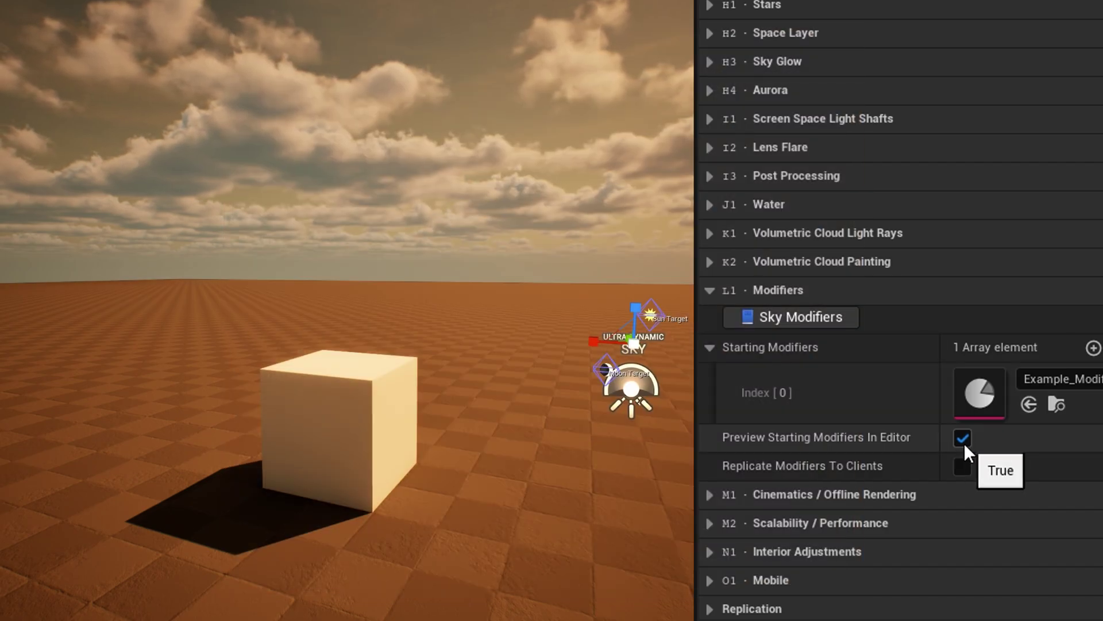
left_click(964, 443)
left_click(964, 443)
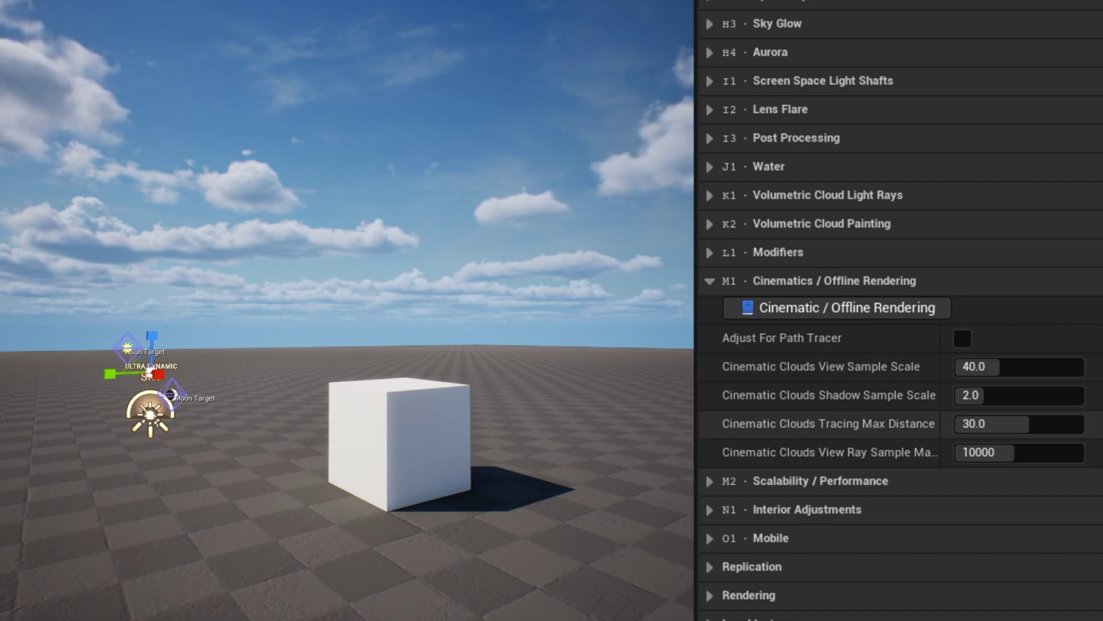
Step: Switch Project Mode to Cinematic / Offline and turn on the sky mode scalability map
scroll(1066, 202, "up", 20)
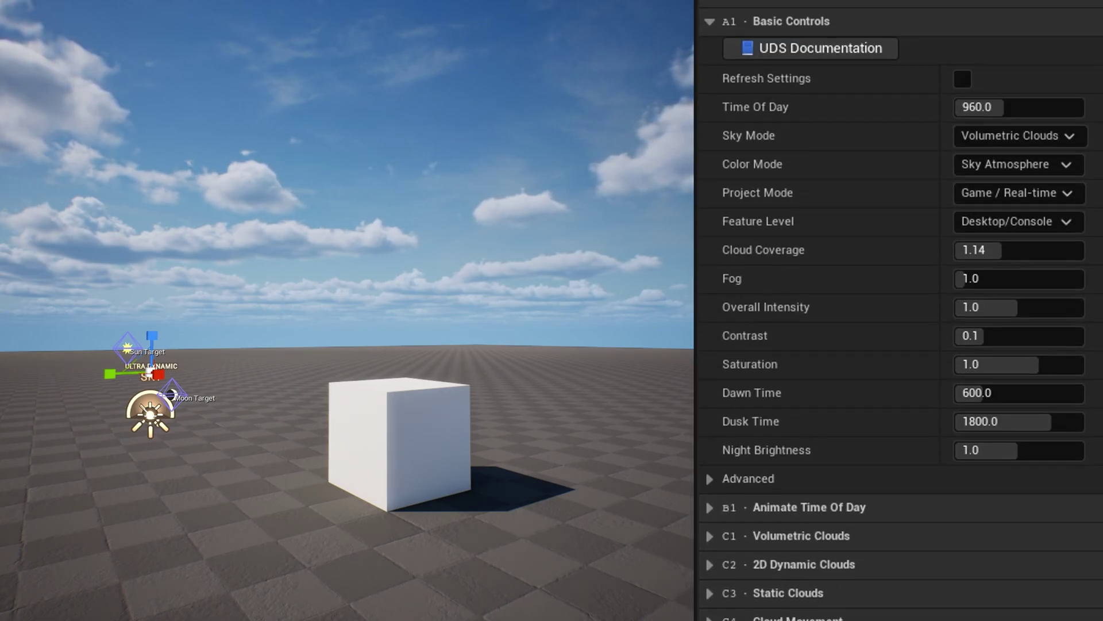
left_click(1033, 193)
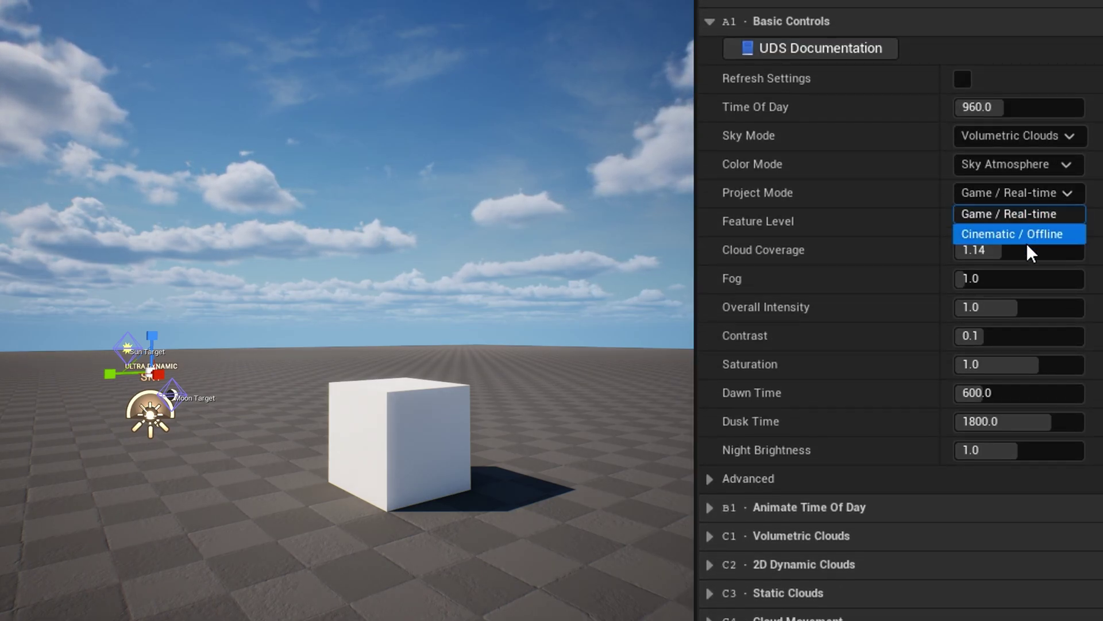
left_click(1033, 237)
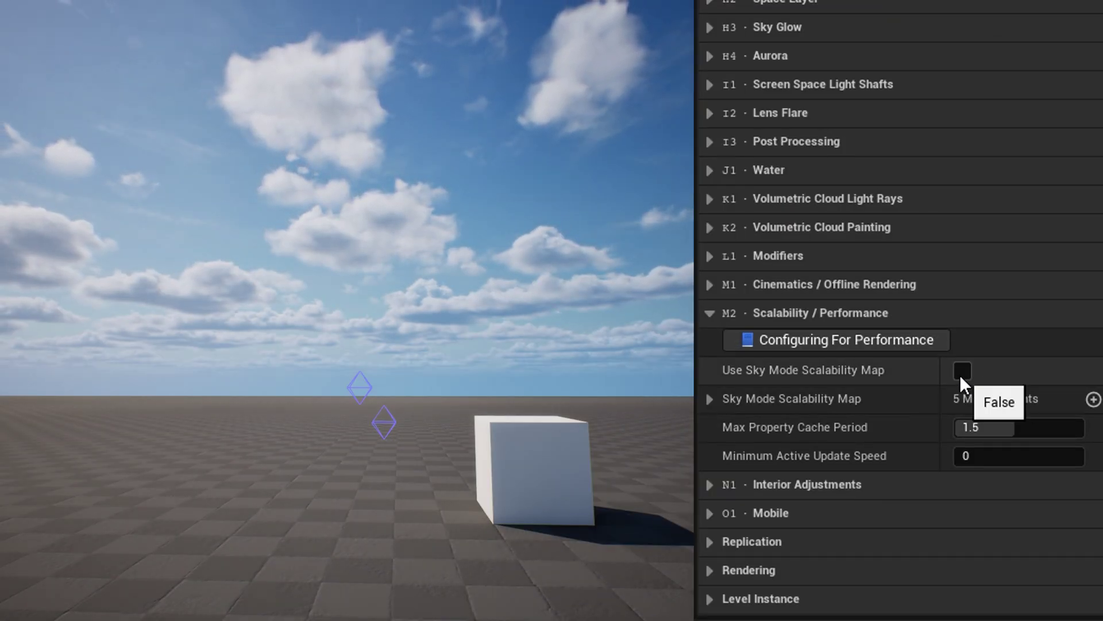
left_click(961, 372)
left_click(717, 396)
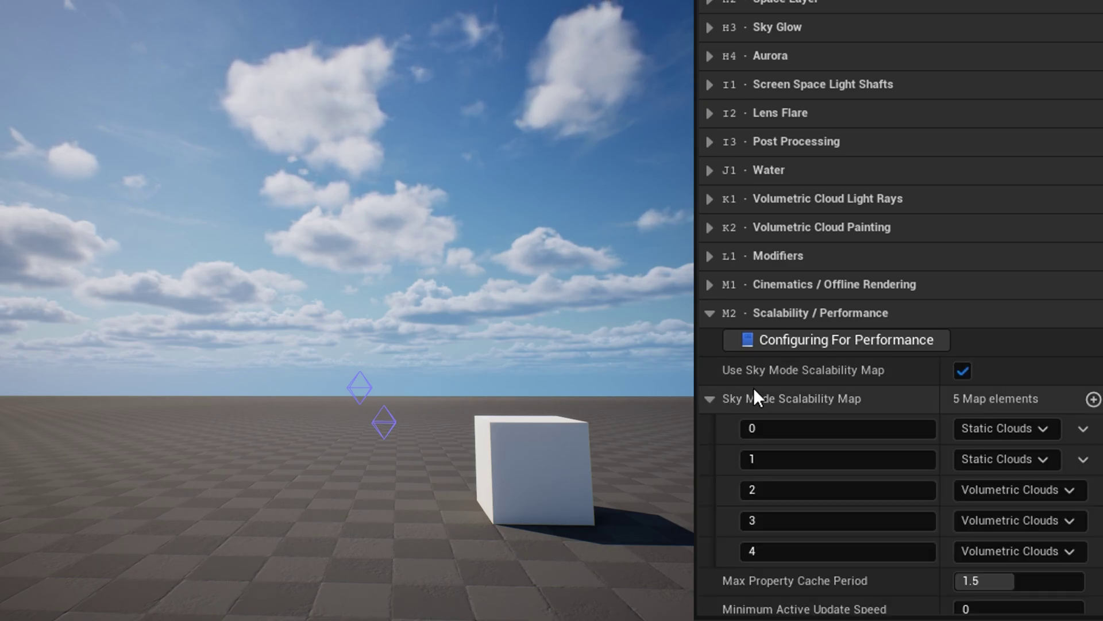
scroll(904, 386, "down", 5)
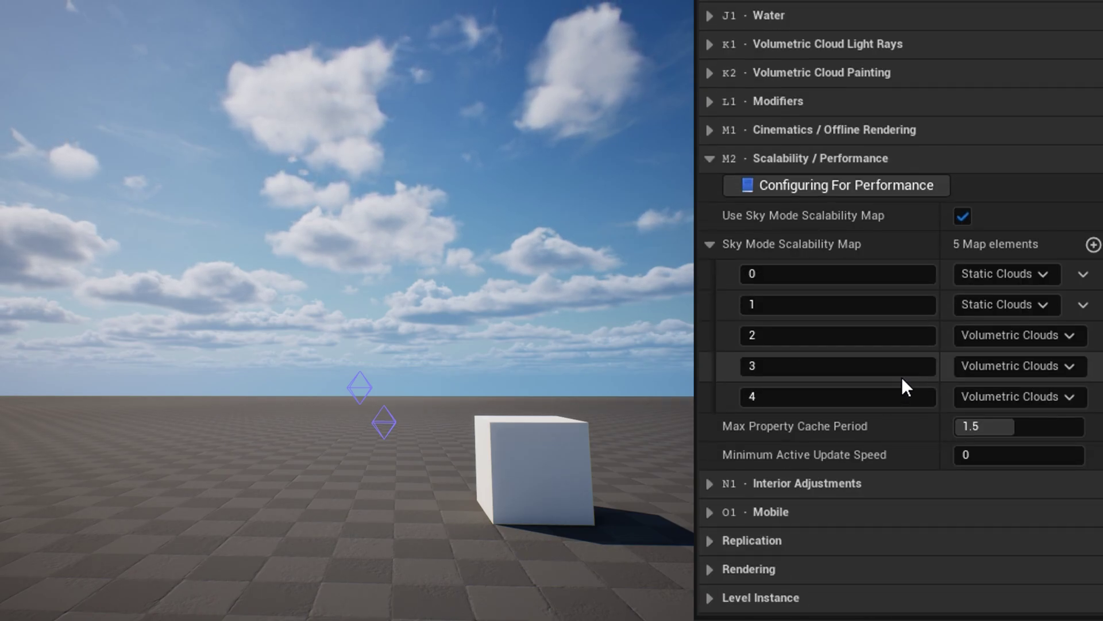
left_click(711, 244)
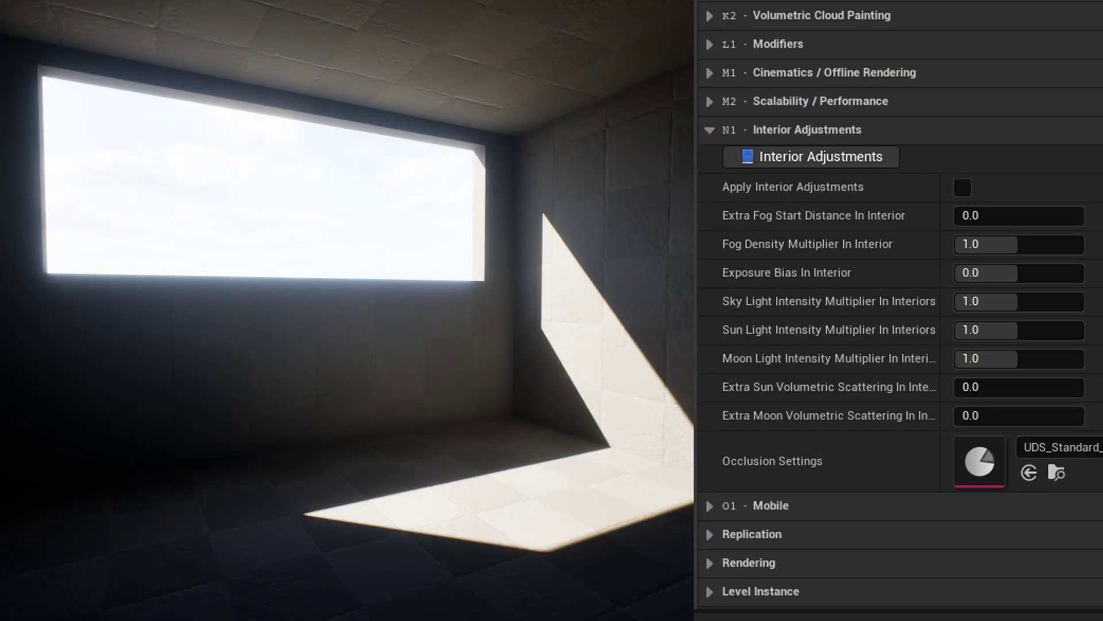
Step: Apply Interior Adjustments with Extra Sun Volumetric Scattering In Interior set to 35
left_click(963, 187)
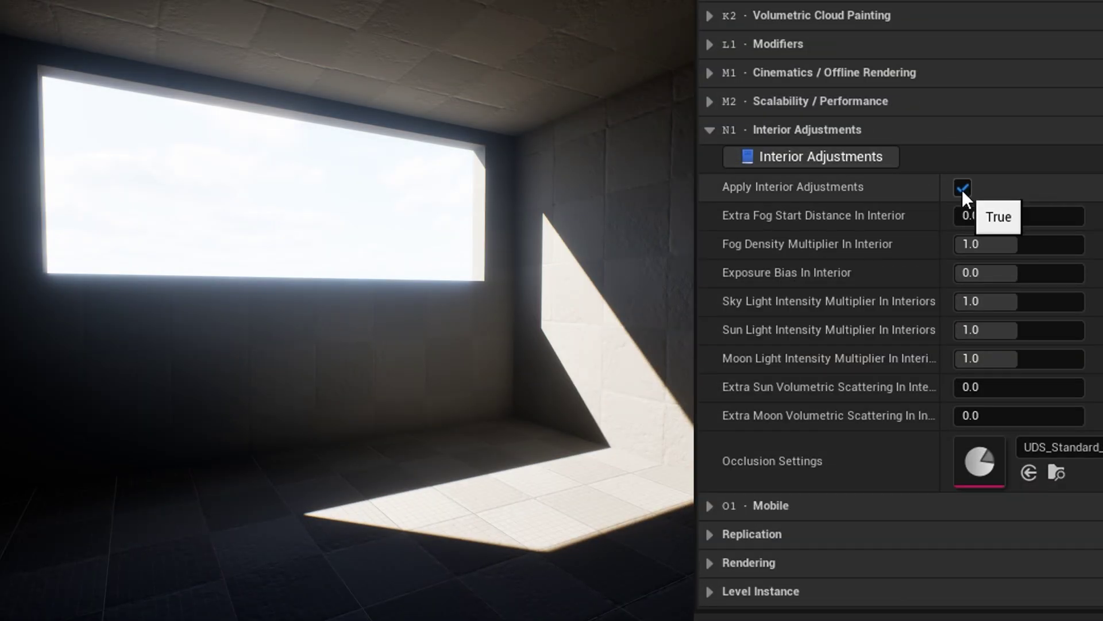
left_click(1029, 386)
type("35")
key("Return")
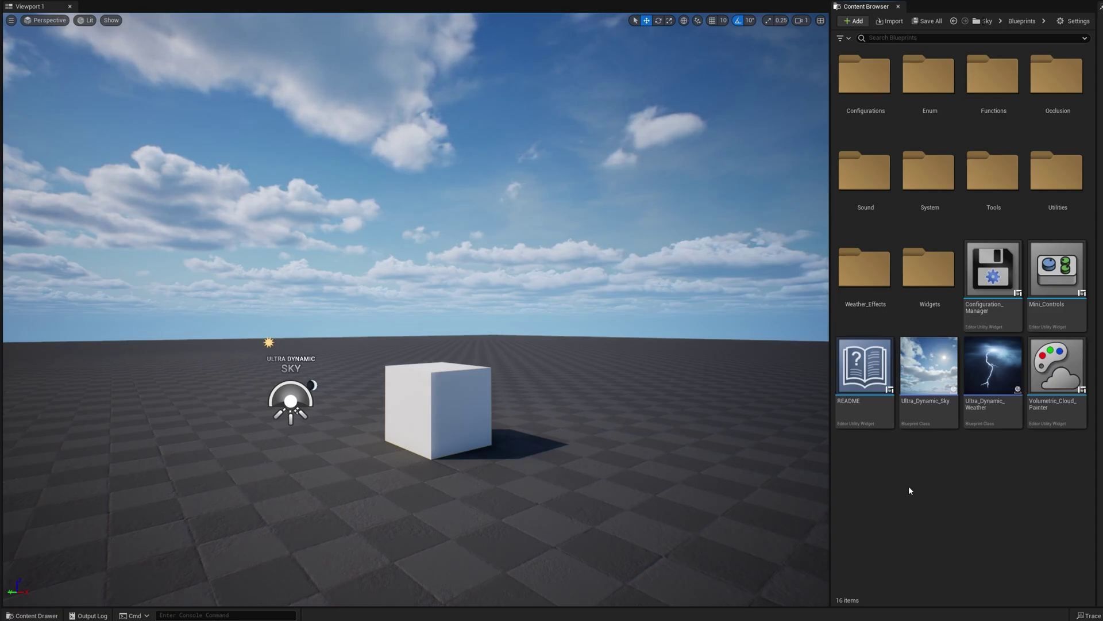
Step: Place the Ultra_Dynamic_Weather actor in the level and preview it in game view
left_click_drag(992, 370, 637, 437)
key("g")
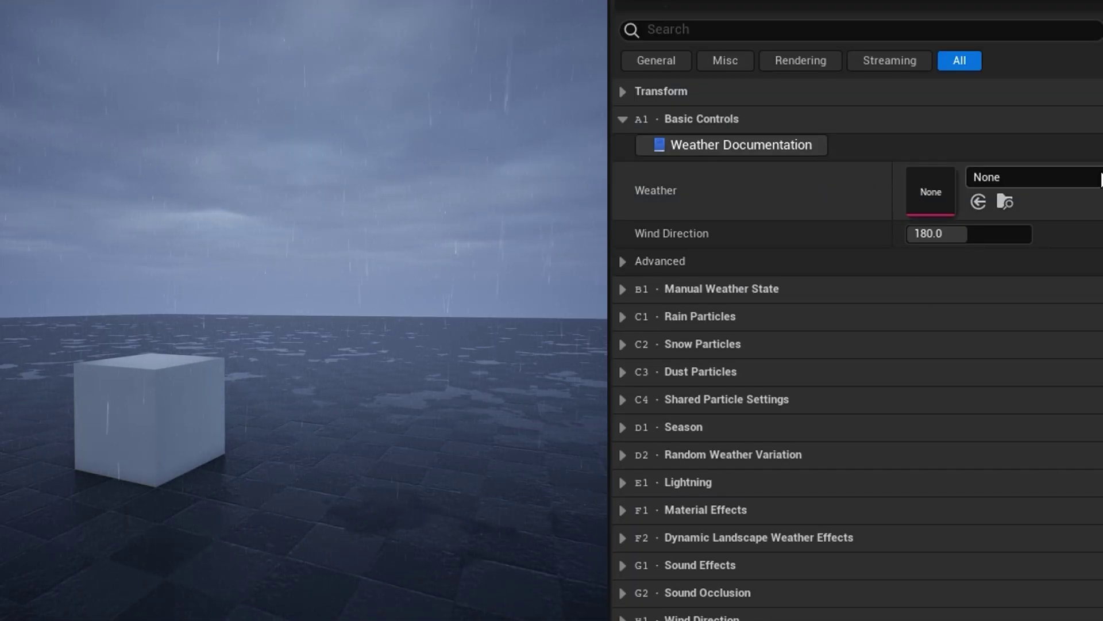
Step: Try out the weather presets, applying Partly_Cloudy, then browse the preset list again
left_click(1035, 177)
scroll(1003, 477, "down", 5)
scroll(1003, 477, "down", 5)
scroll(1003, 479, "up", 6)
left_click(1100, 498)
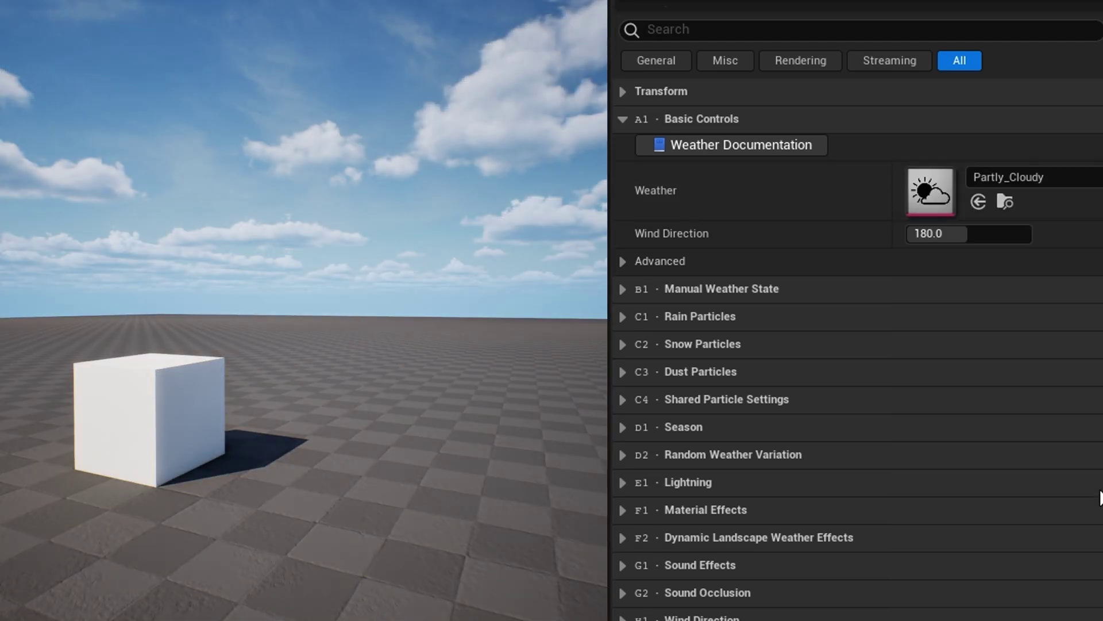
left_click(1084, 184)
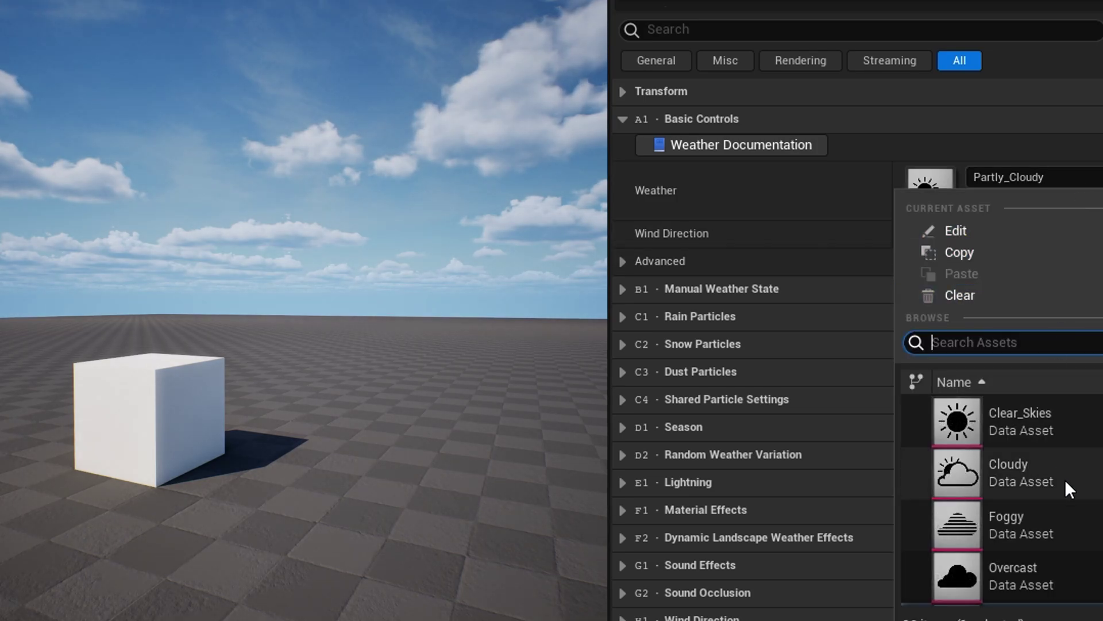
key("Escape")
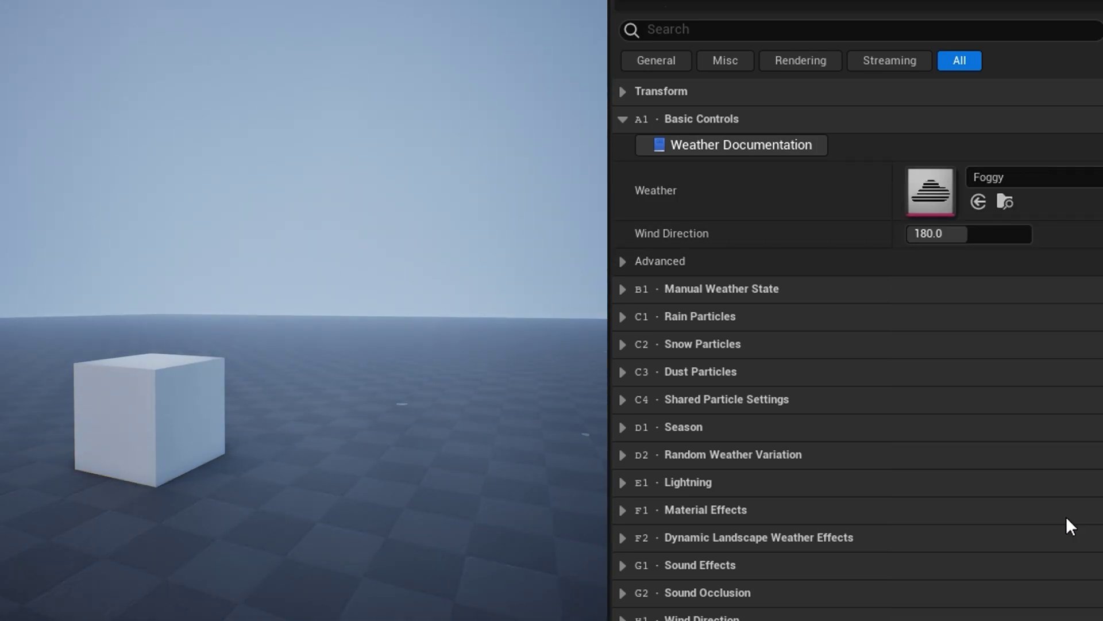
left_click(1082, 177)
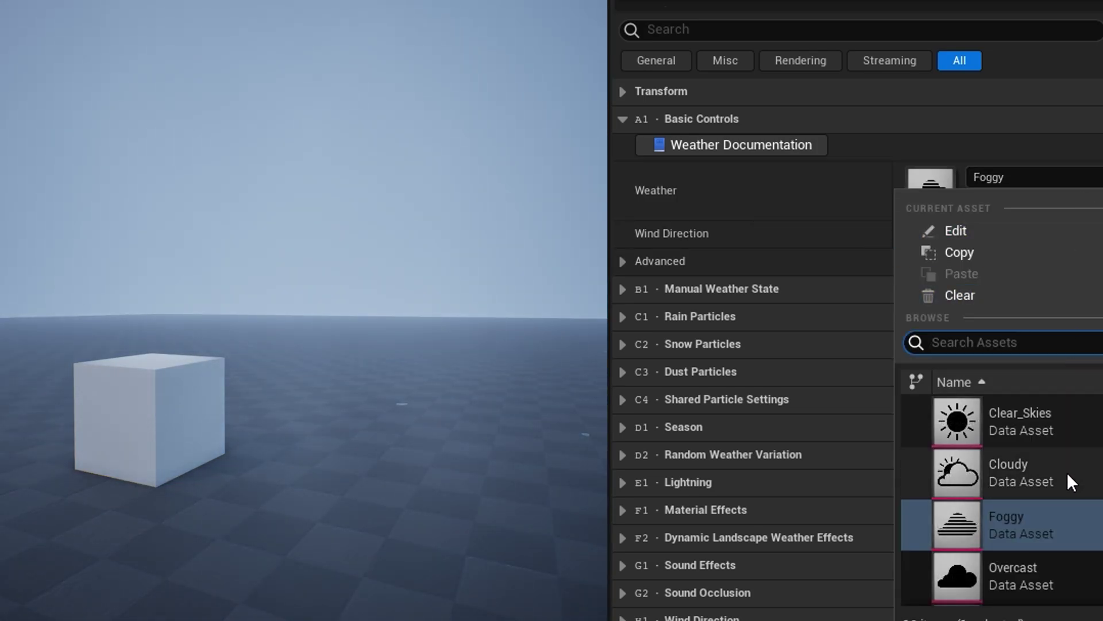
scroll(1064, 509, "down", 3)
scroll(1063, 509, "down", 3)
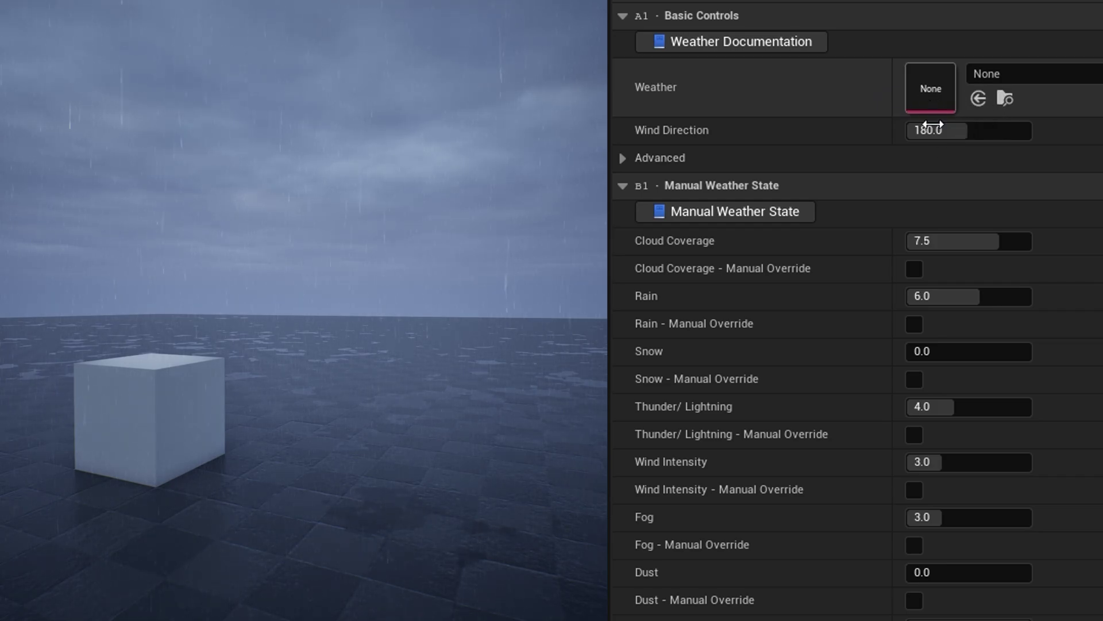
Step: Set manual Cloud Coverage to 5 and Rain to 2, leaving Rain Manual Override off
left_click(992, 237)
type("5")
key("Return")
left_click(1014, 294)
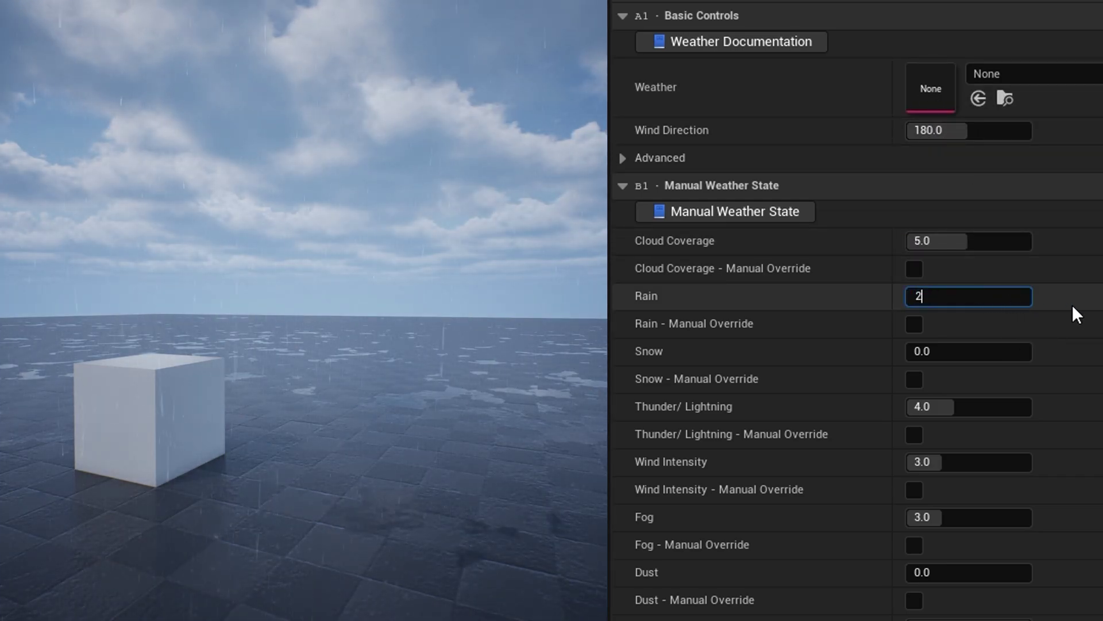
key("Return")
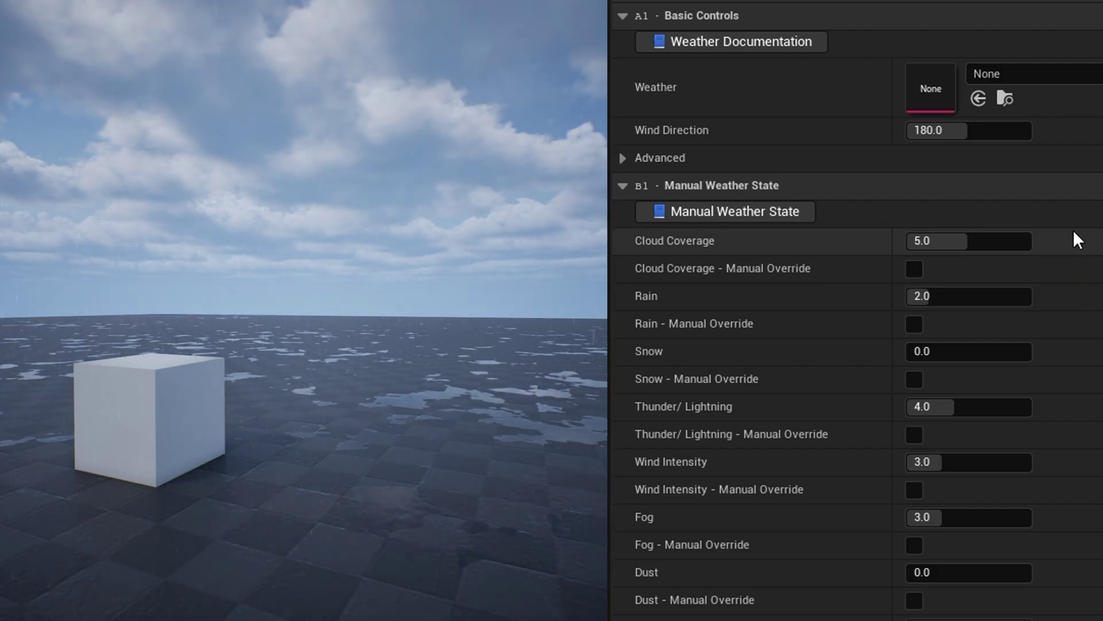
left_click(918, 322)
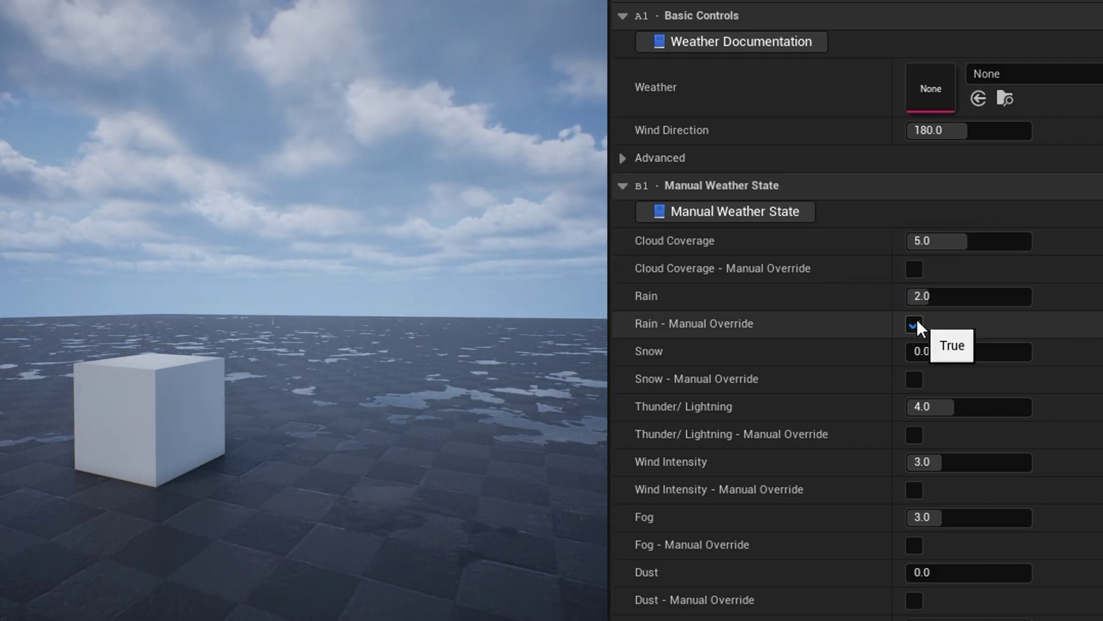
left_click(915, 325)
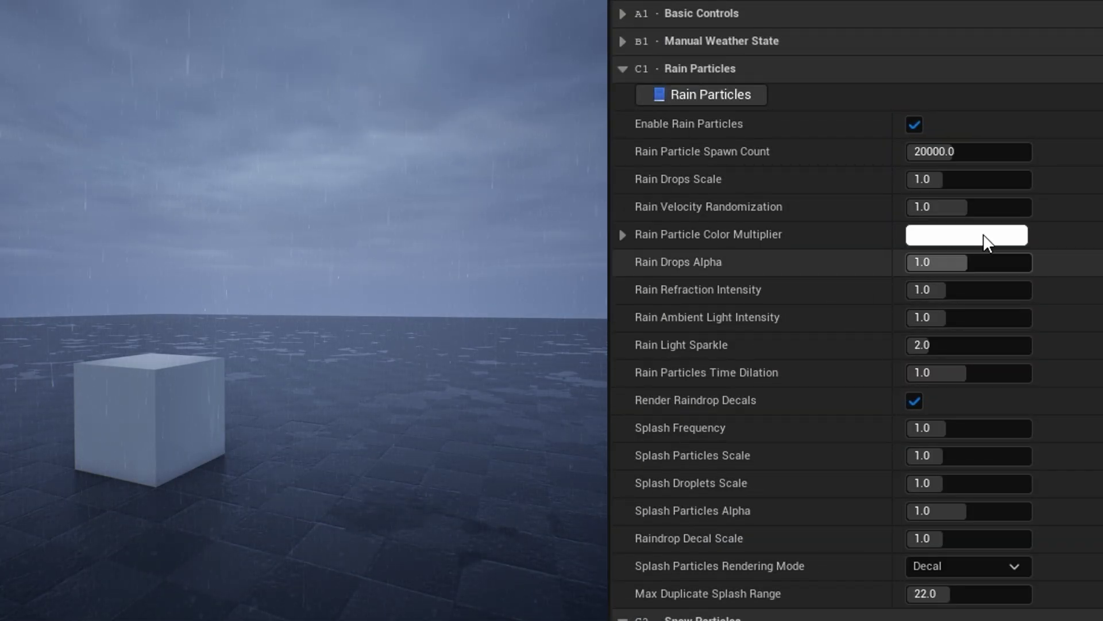
Step: Set Season Mode to Manual Setting with a Season value of 2.0
scroll(618, 504, "down", 10)
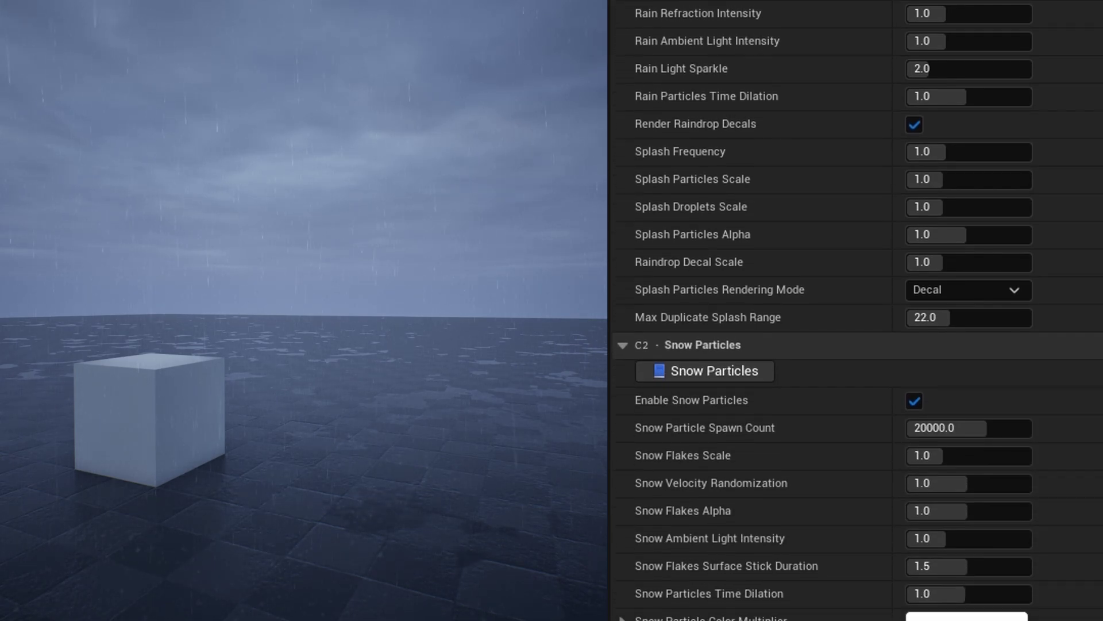
scroll(619, 504, "down", 8)
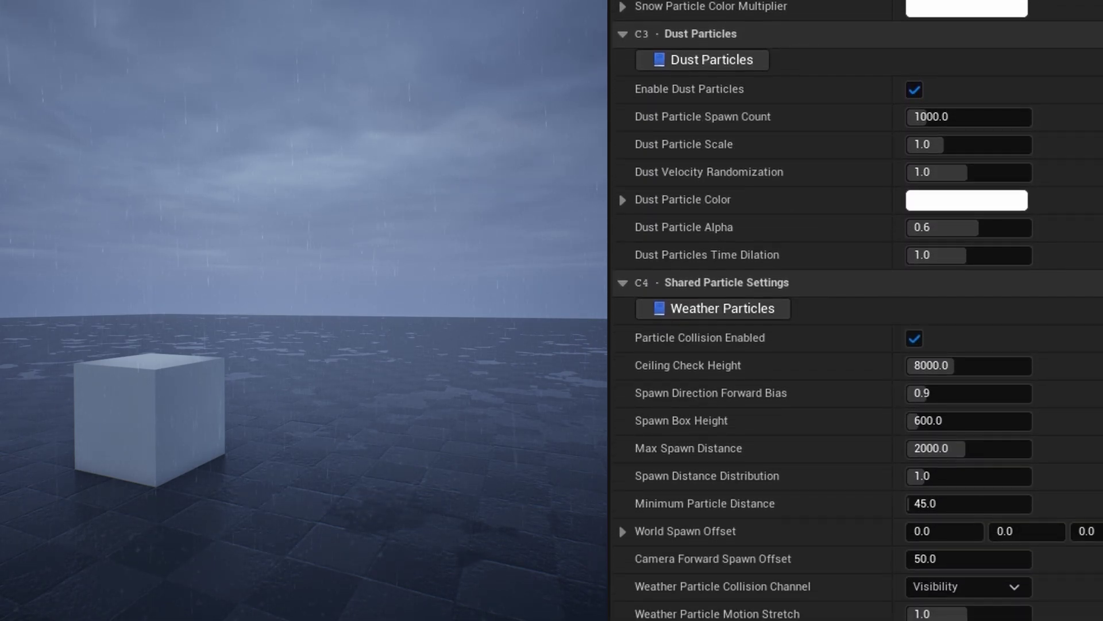
scroll(618, 504, "down", 1)
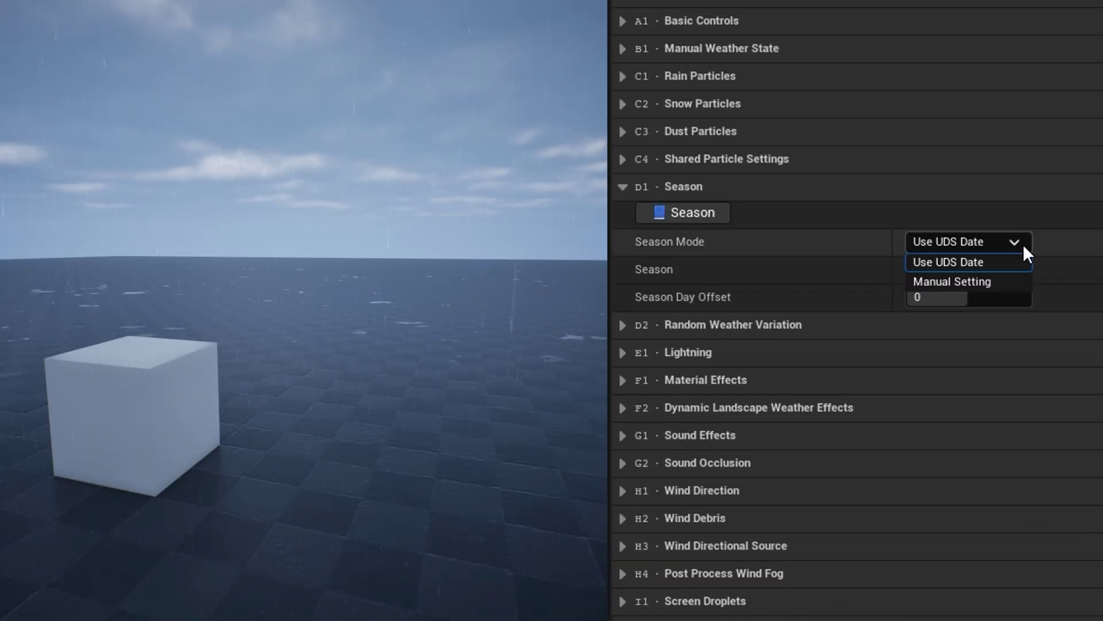
left_click(1026, 280)
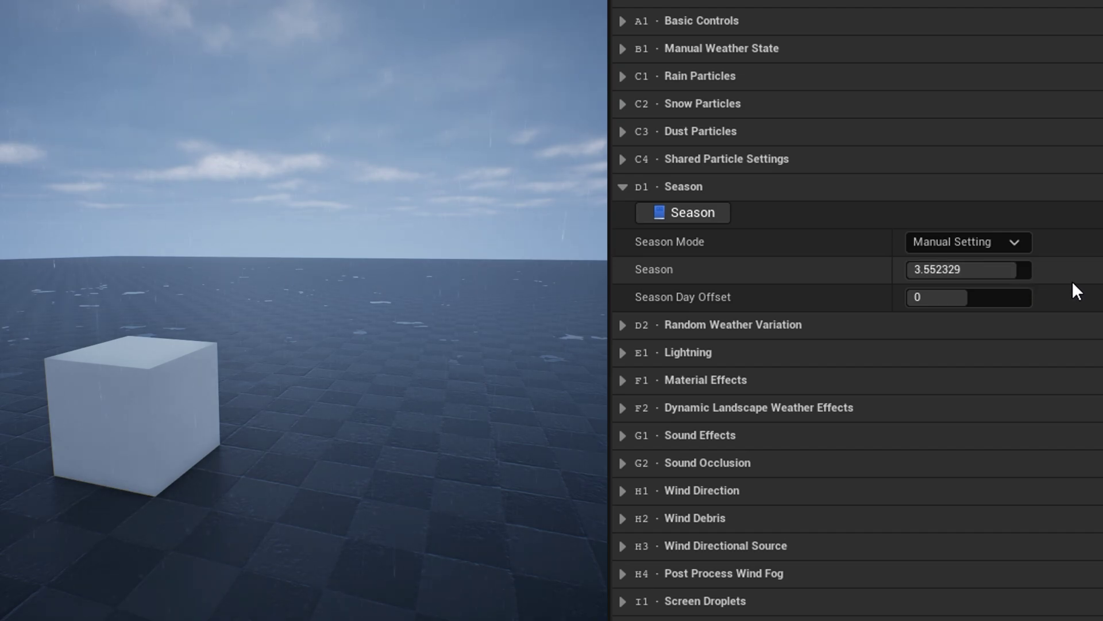
left_click(1019, 270)
type("2.0")
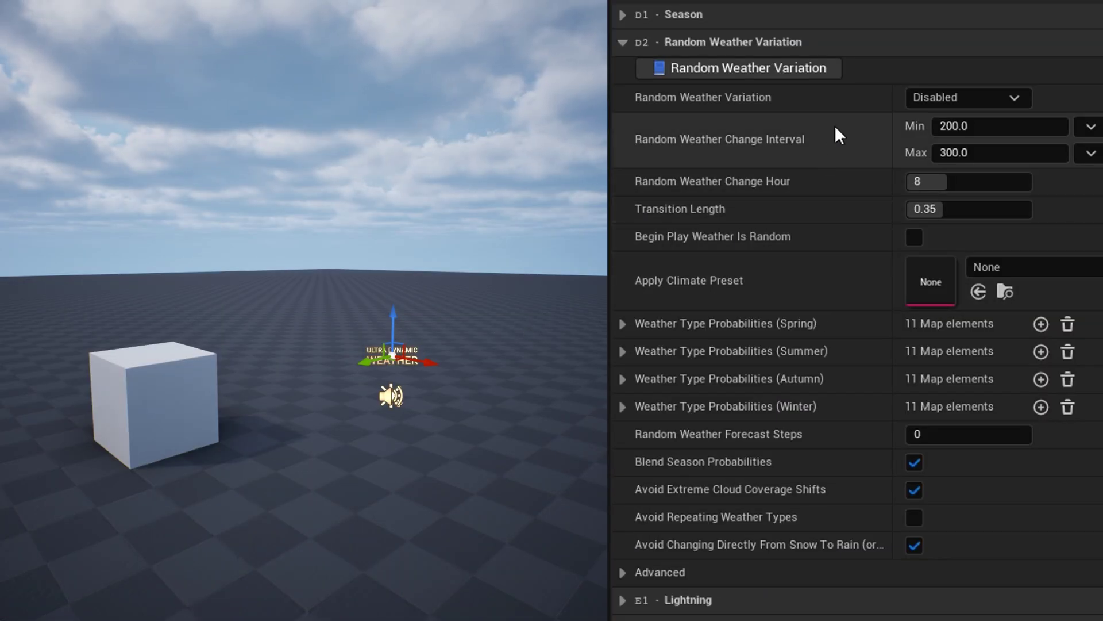
Step: Set Random Weather Variation to Random Interval and show the Spring weather probabilities
left_click(1015, 98)
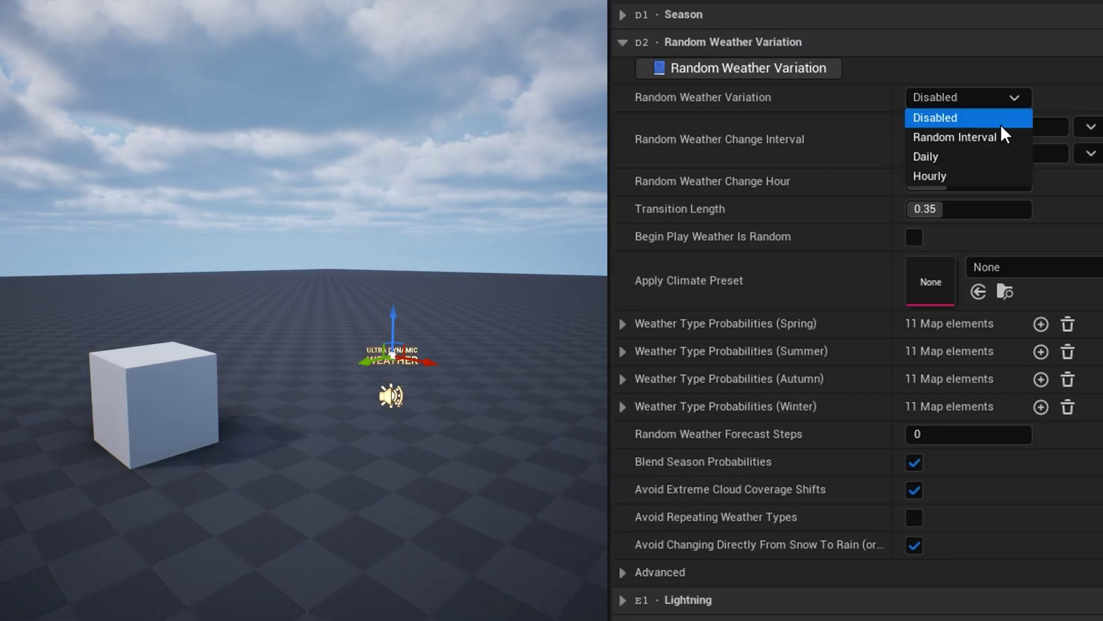
left_click(1007, 138)
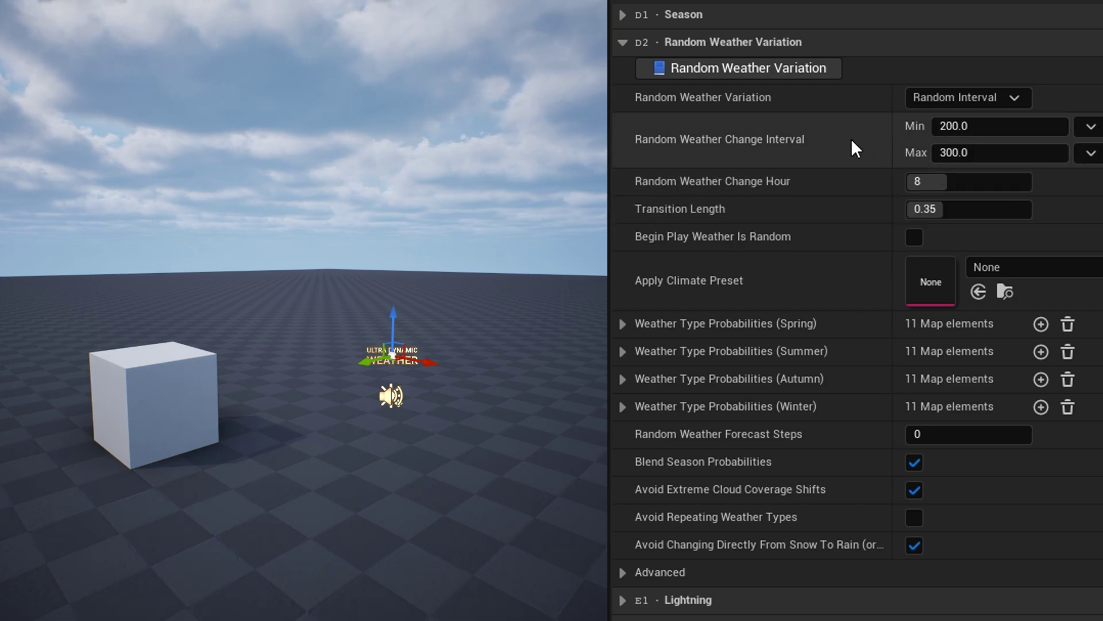
left_click(623, 325)
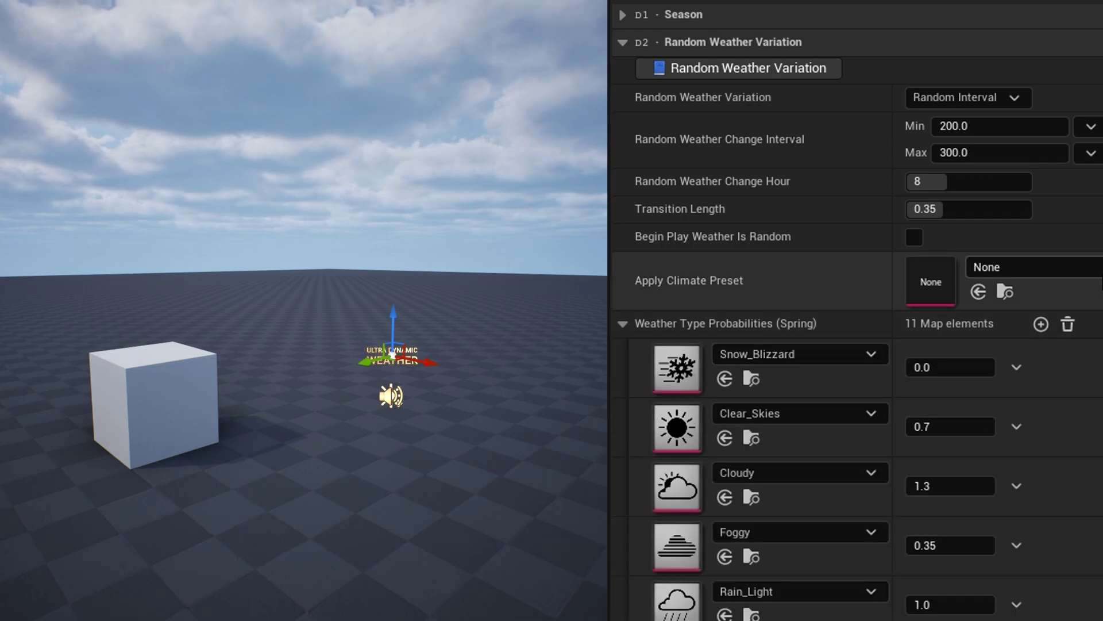
Step: Apply the Hot_Desert climate preset and enable Spawn Lightning Flashes
left_click(1034, 266)
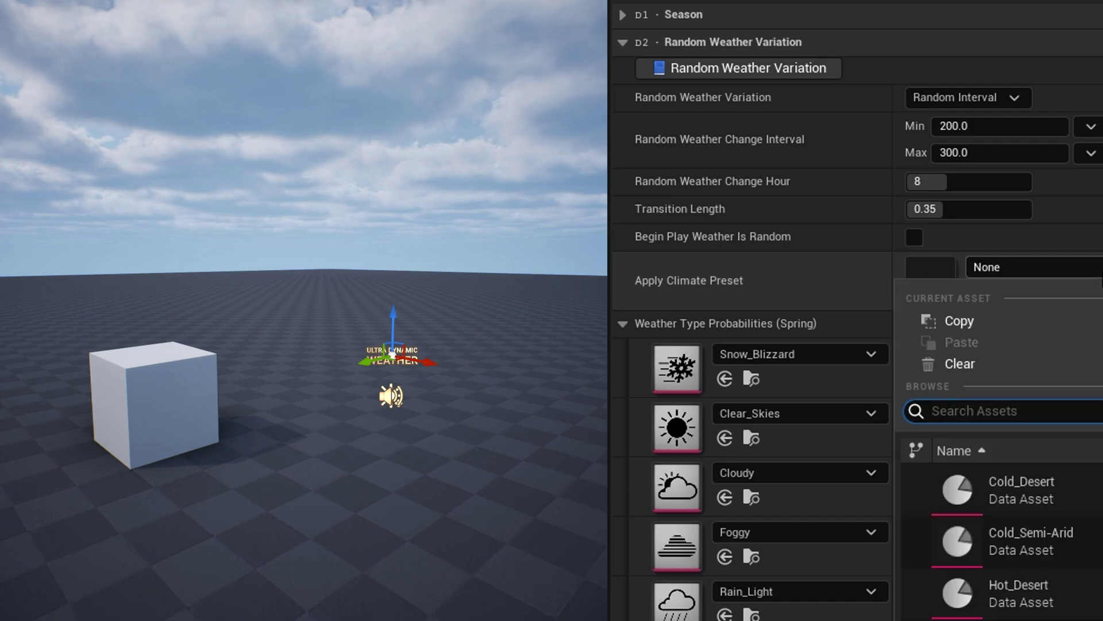
left_click(1069, 582)
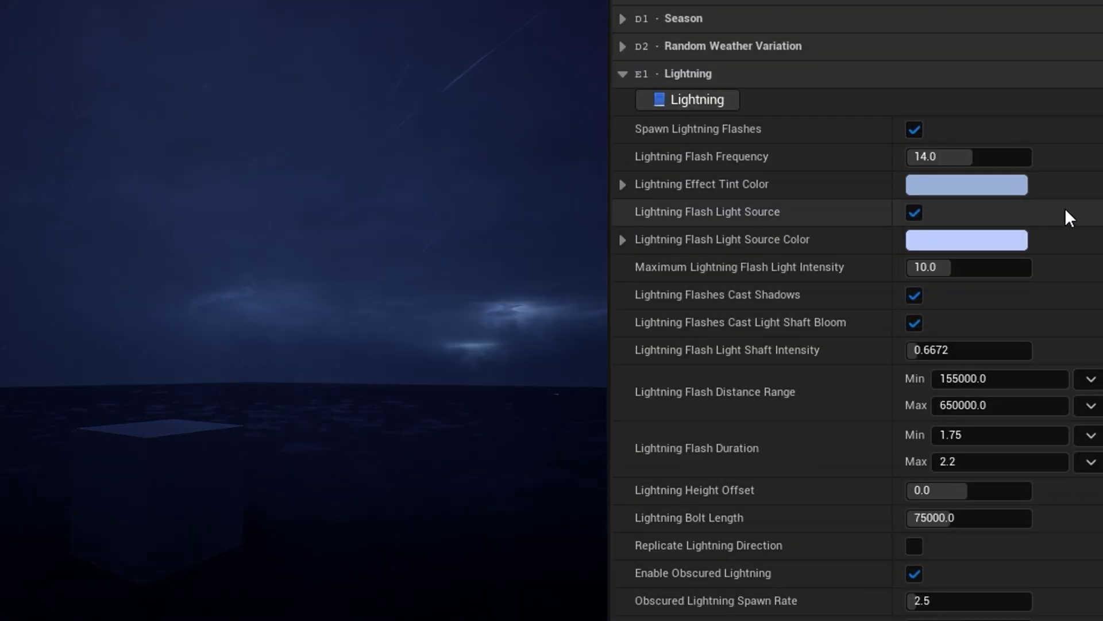
left_click(915, 130)
left_click(915, 130)
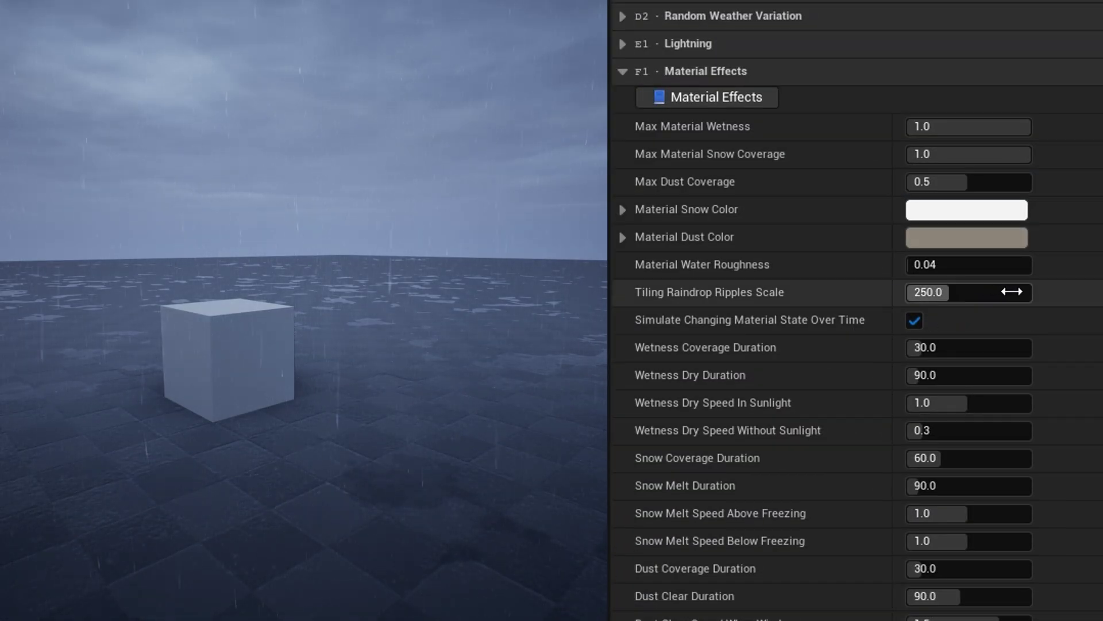
Step: Set Wetness Dry Duration to 5, stop simulating material state changes, raise Puddle Coverage to about 0.372
left_click(987, 374)
key("Return")
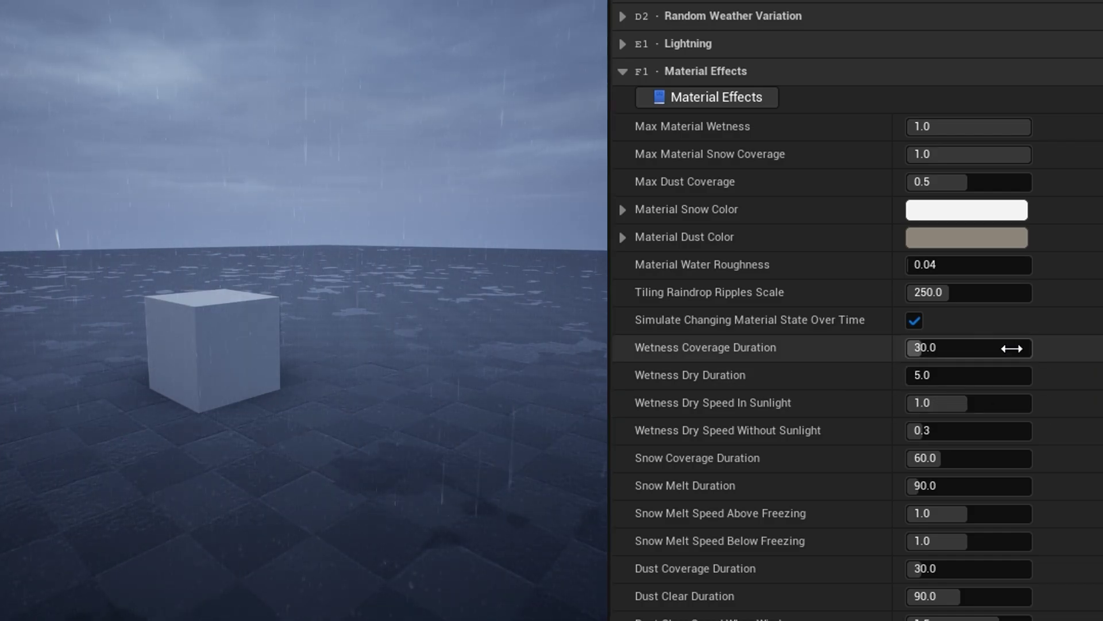
left_click(910, 319)
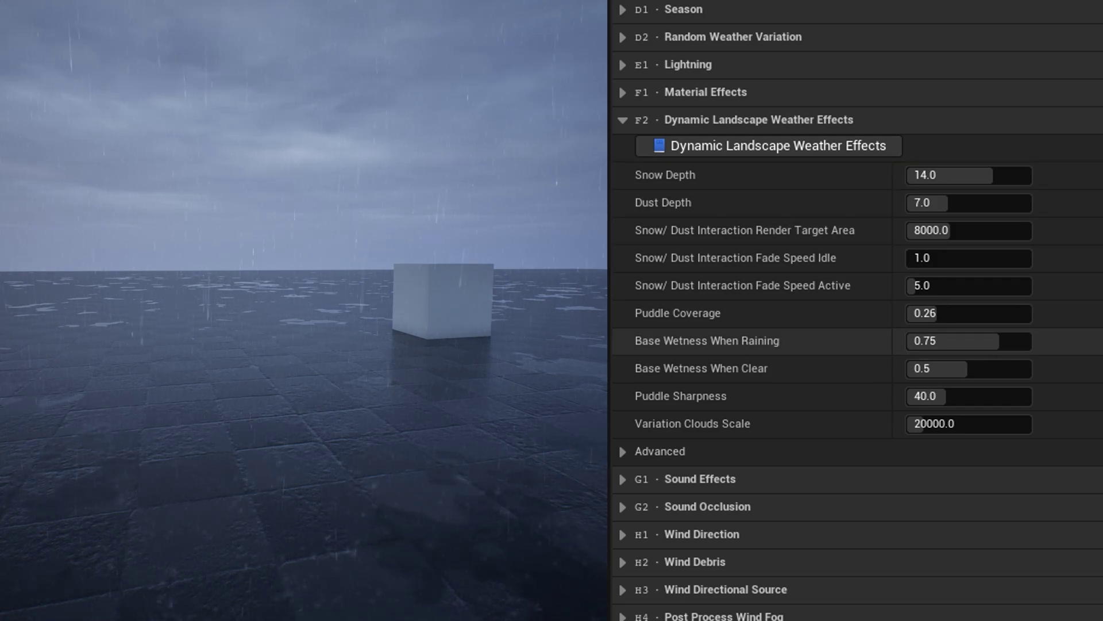
left_click_drag(969, 315, 969, 314)
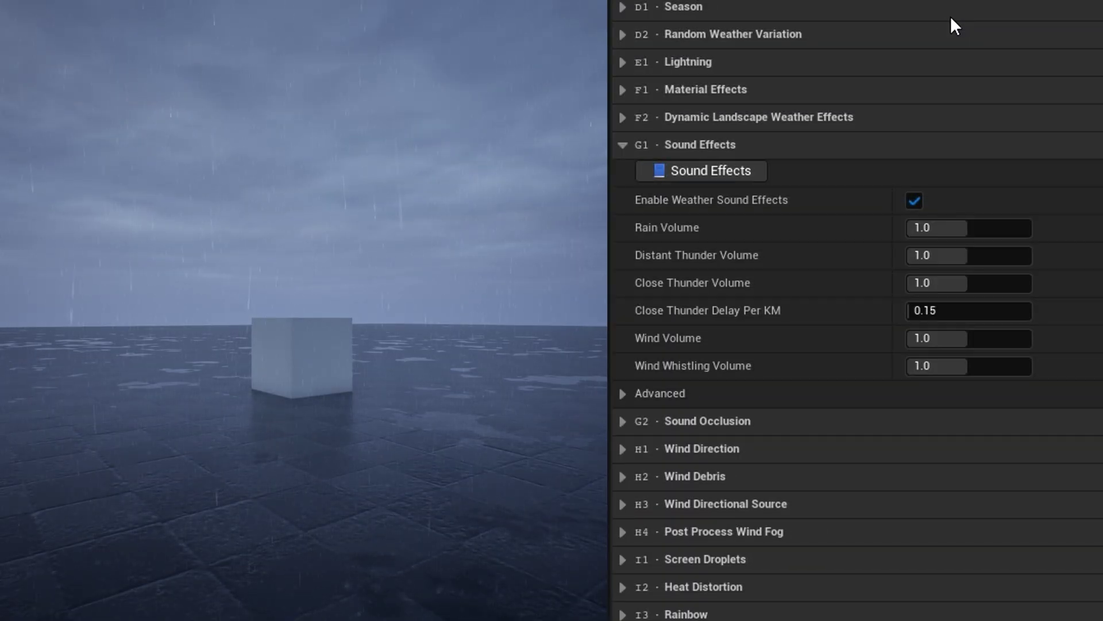
Step: Toggle weather sound effects and indoor sound muffling off and back on
left_click(915, 200)
left_click(921, 202)
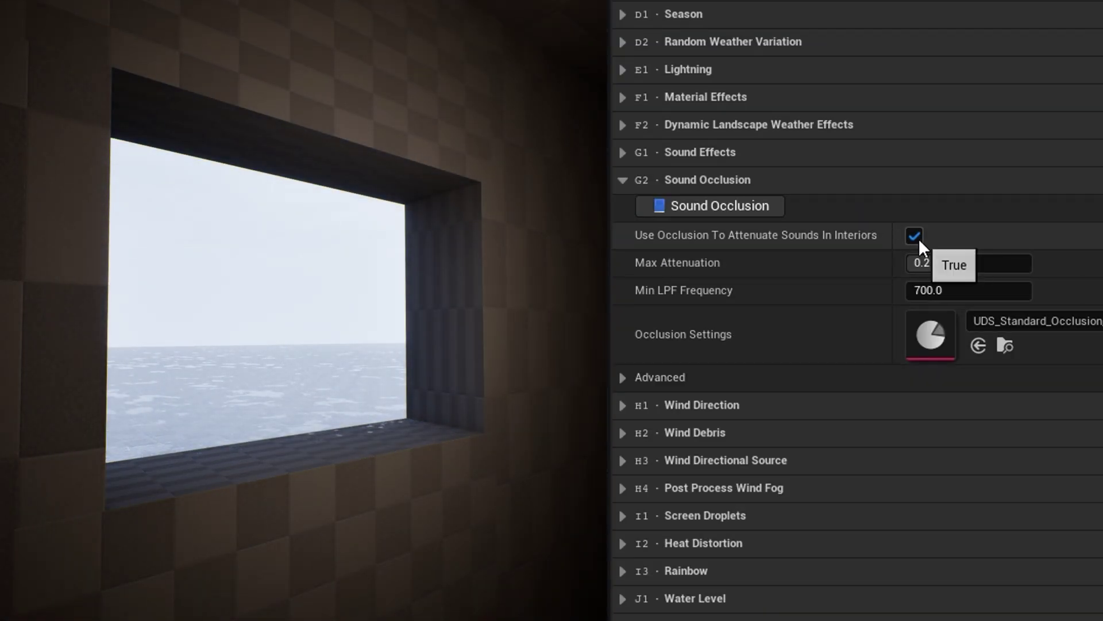
left_click(918, 238)
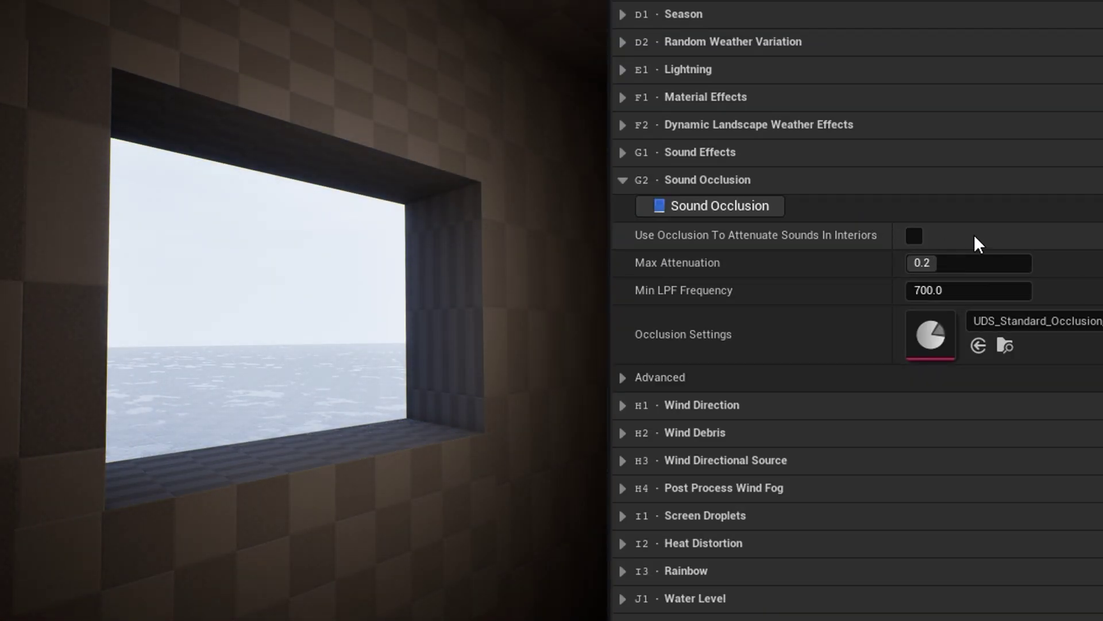
left_click(913, 236)
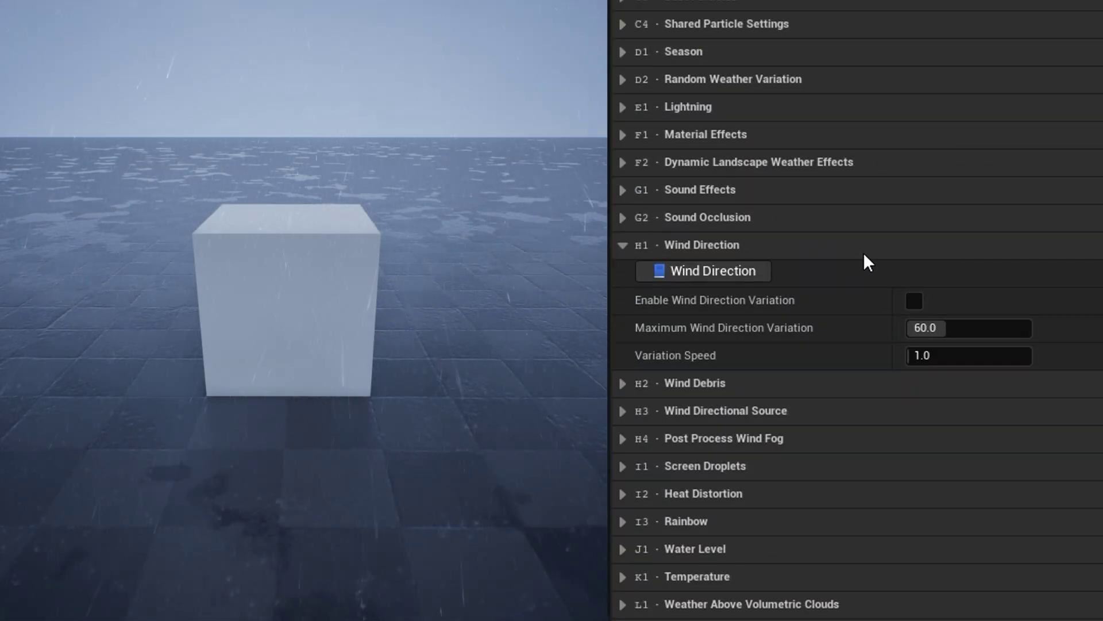
Step: Enable wind direction variation up to 180, wind debris, and WindDirectionalSource at intensity 25
left_click(916, 300)
left_click(973, 323)
type("180")
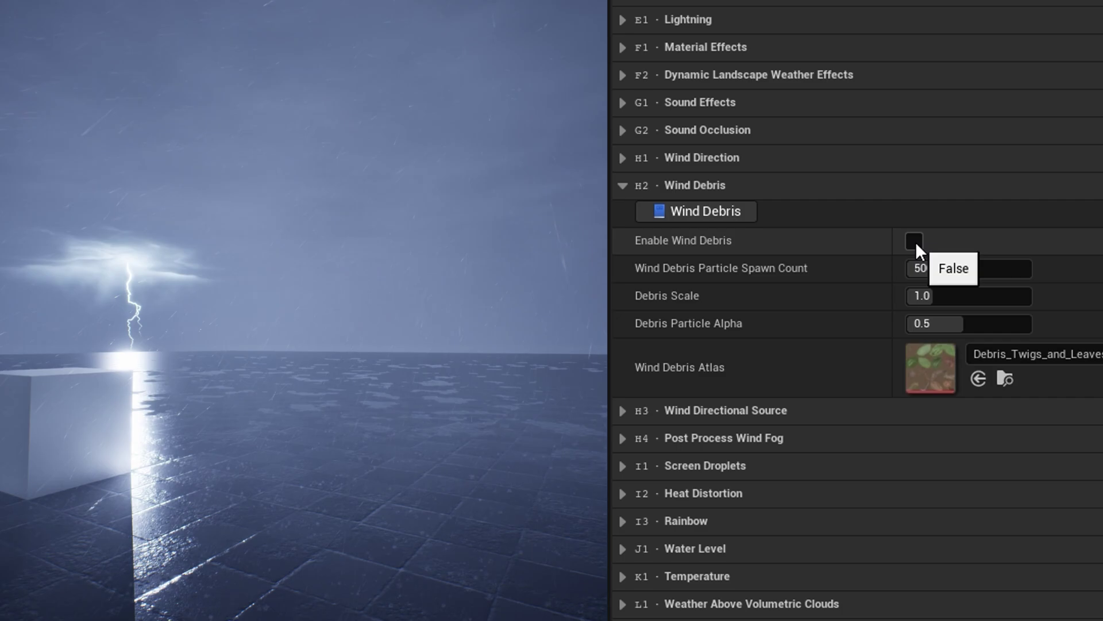
left_click(916, 242)
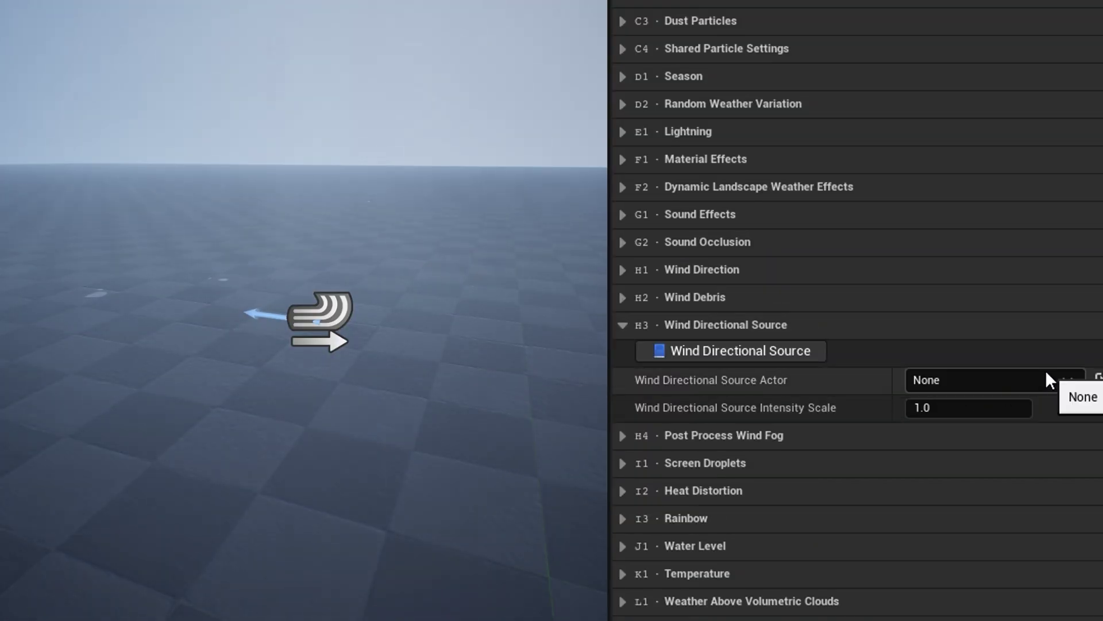
left_click(1046, 370)
left_click(998, 617)
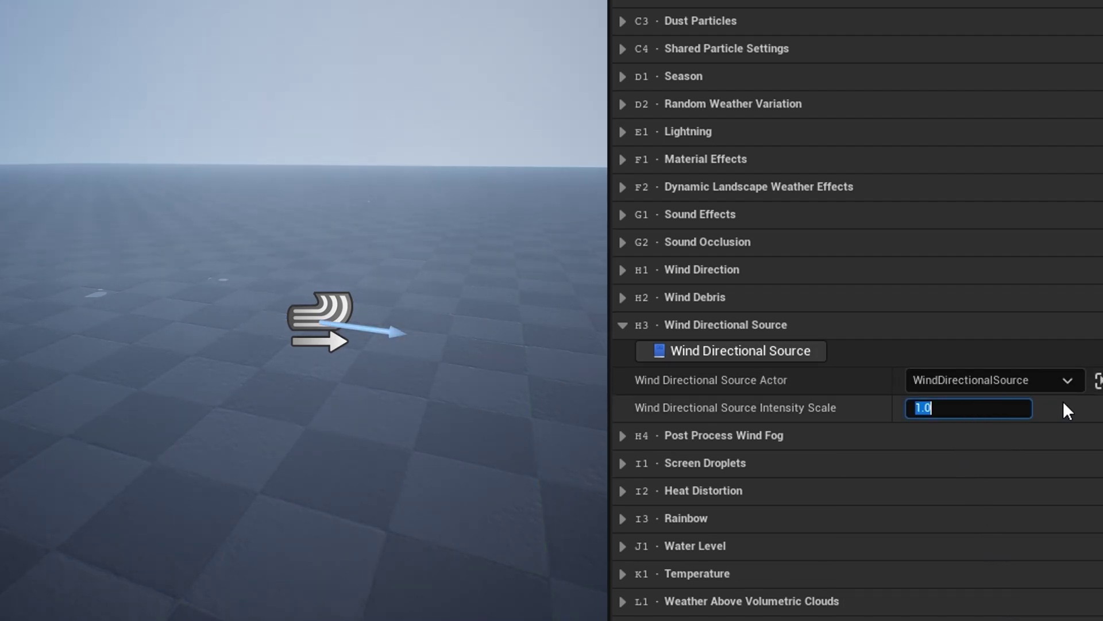
type("25")
key("Return")
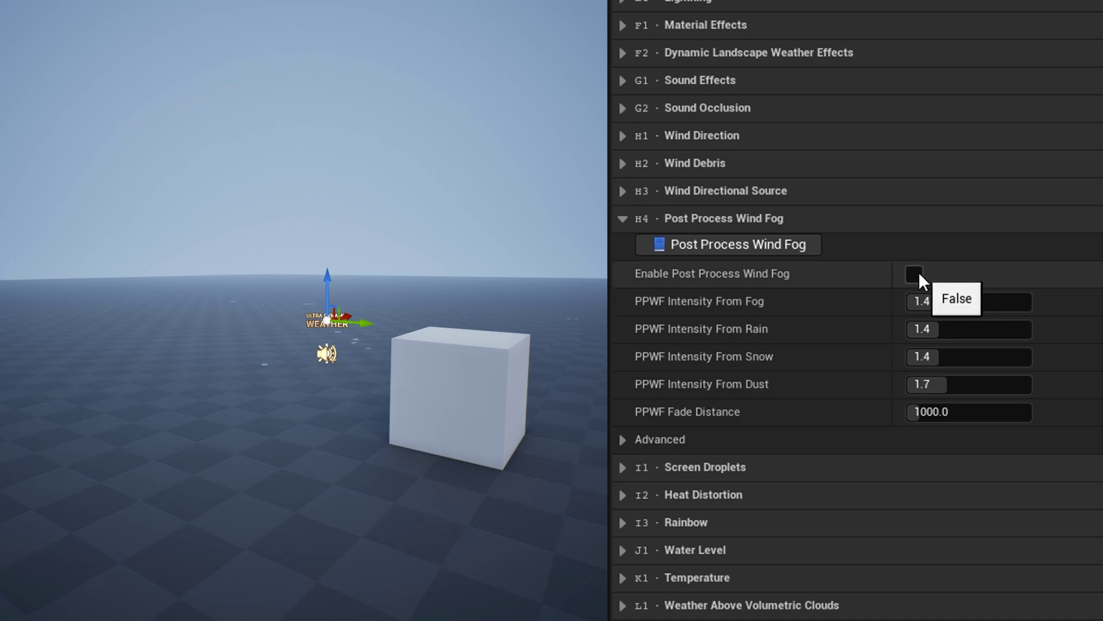
Step: Turn on post-process wind fog, screen droplets, and heat distortion with manual amount 1
left_click(918, 273)
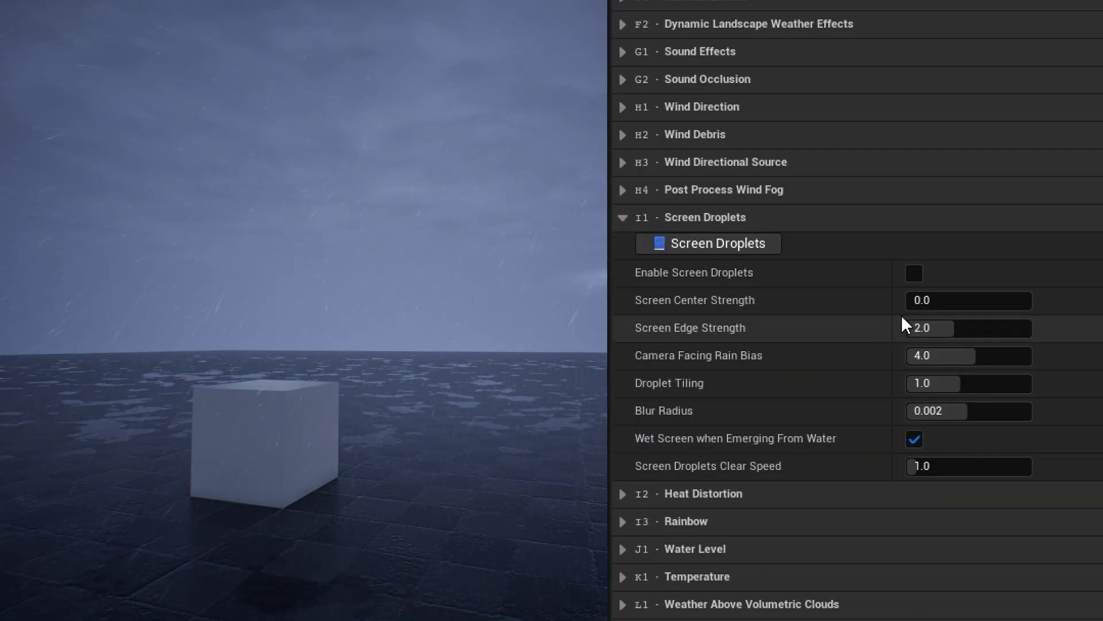
left_click(912, 272)
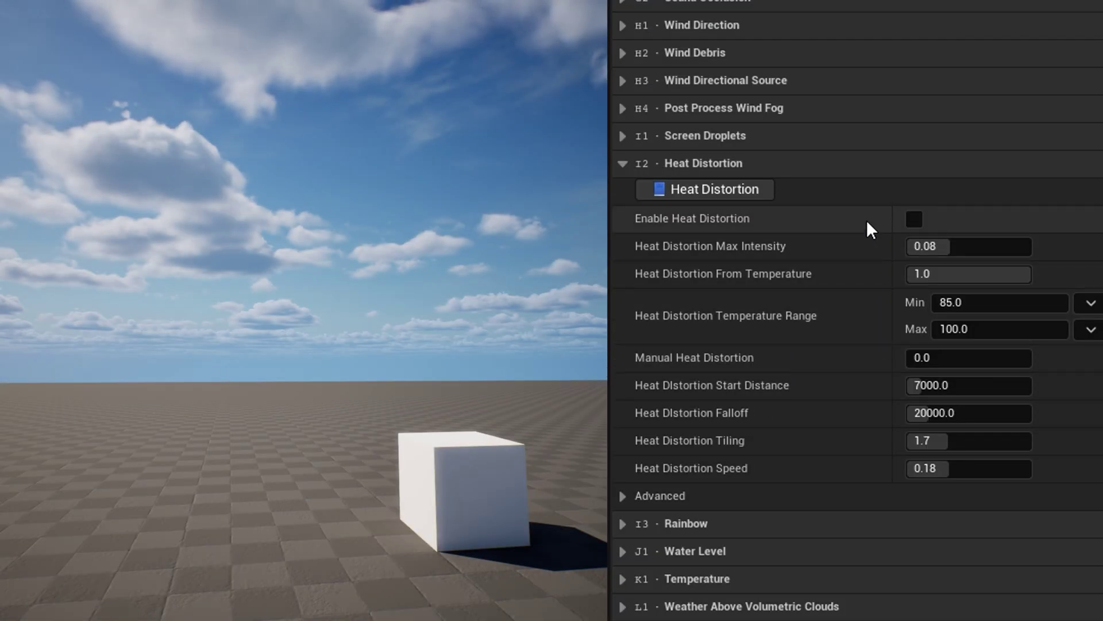
left_click(911, 218)
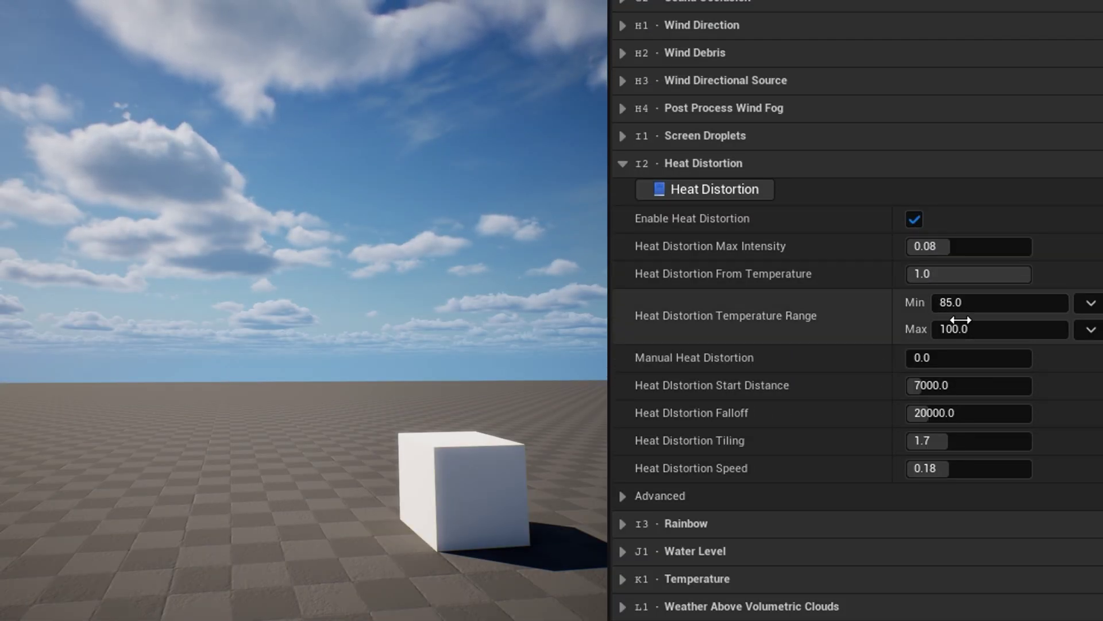
left_click(967, 359)
type("1")
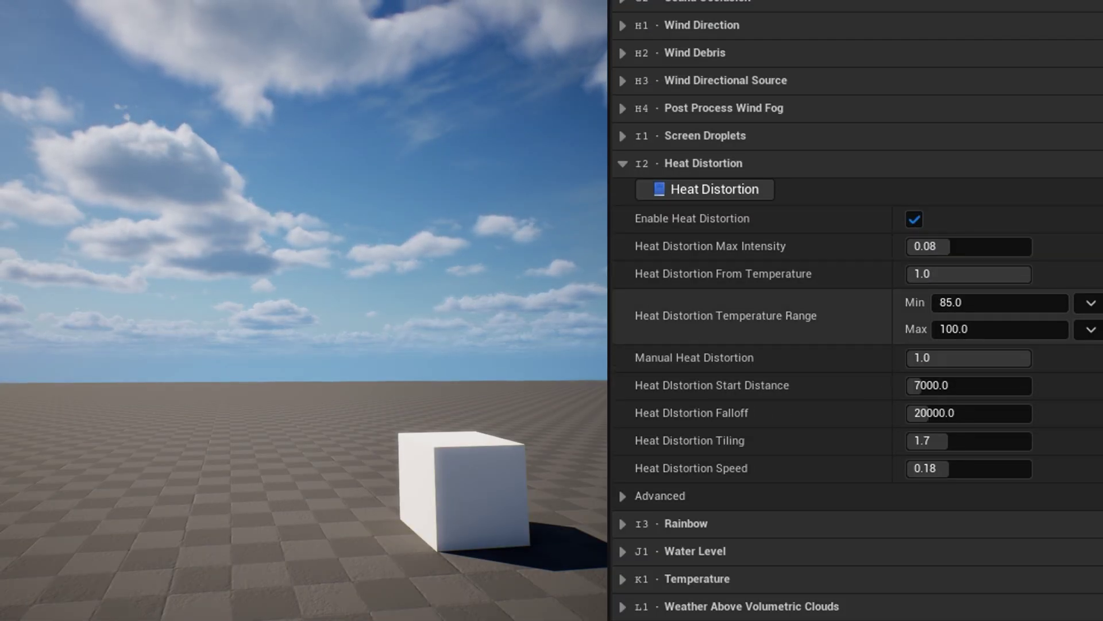
right_click_drag(345, 345, 345, 264)
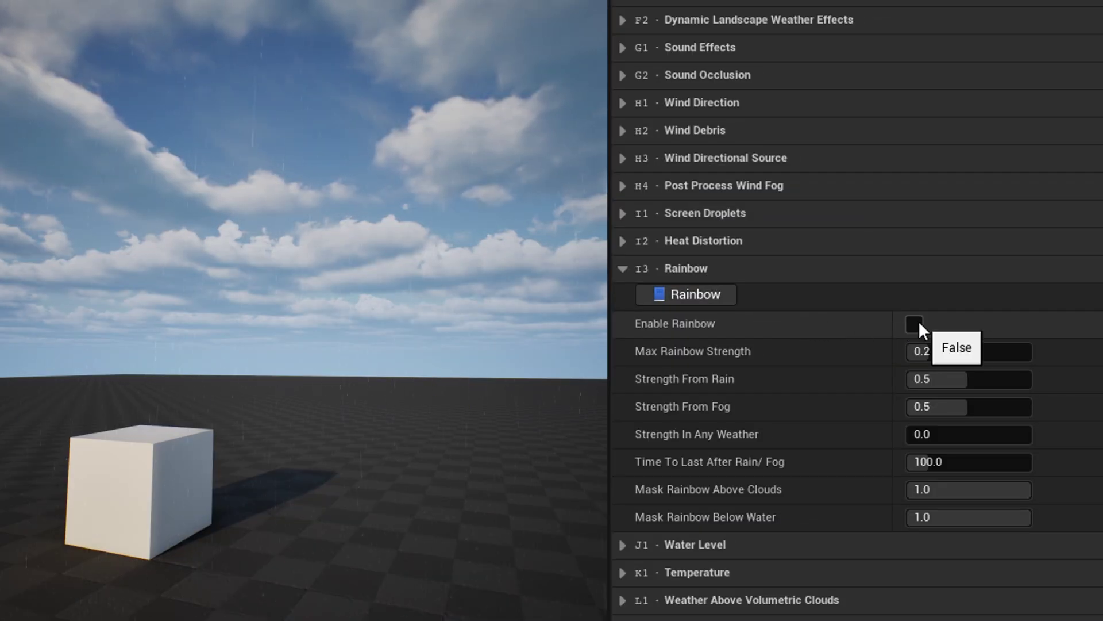
Step: Enable the rainbow at maximum strength 1.0, use the UDS water level, and switch temperature to Celsius
left_click(918, 321)
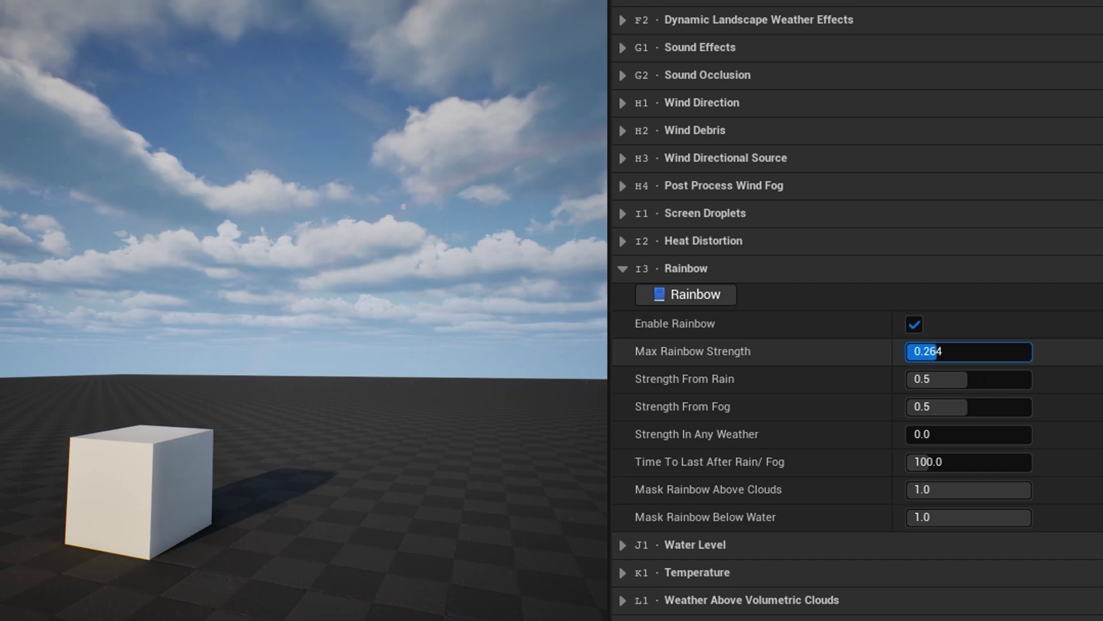
left_click_drag(937, 351, 981, 350)
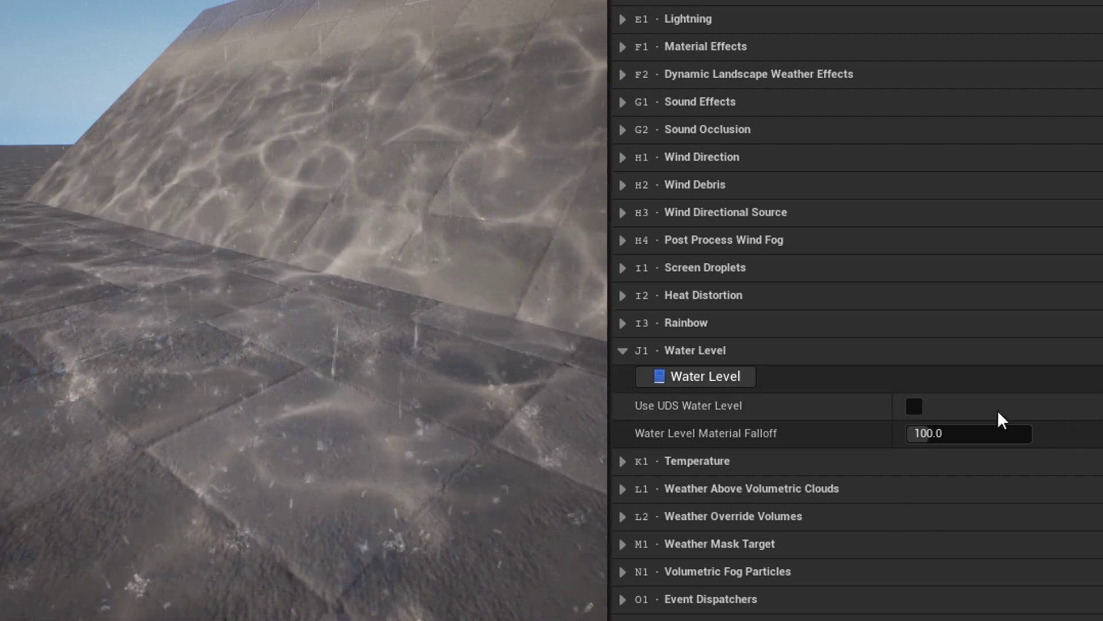
left_click(914, 406)
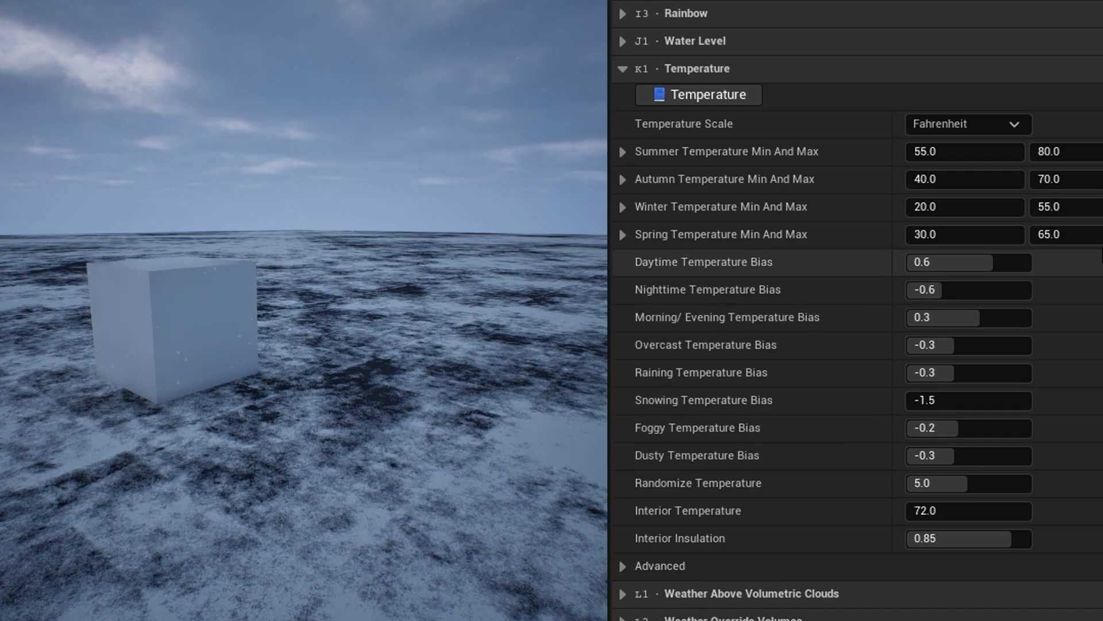
left_click(986, 128)
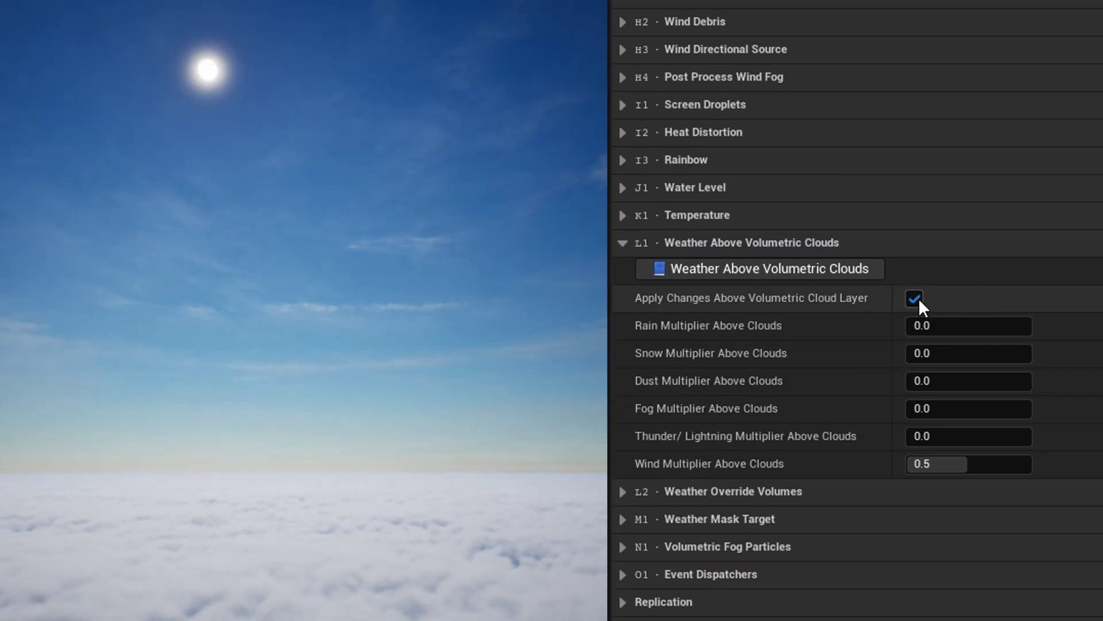
left_click(919, 299)
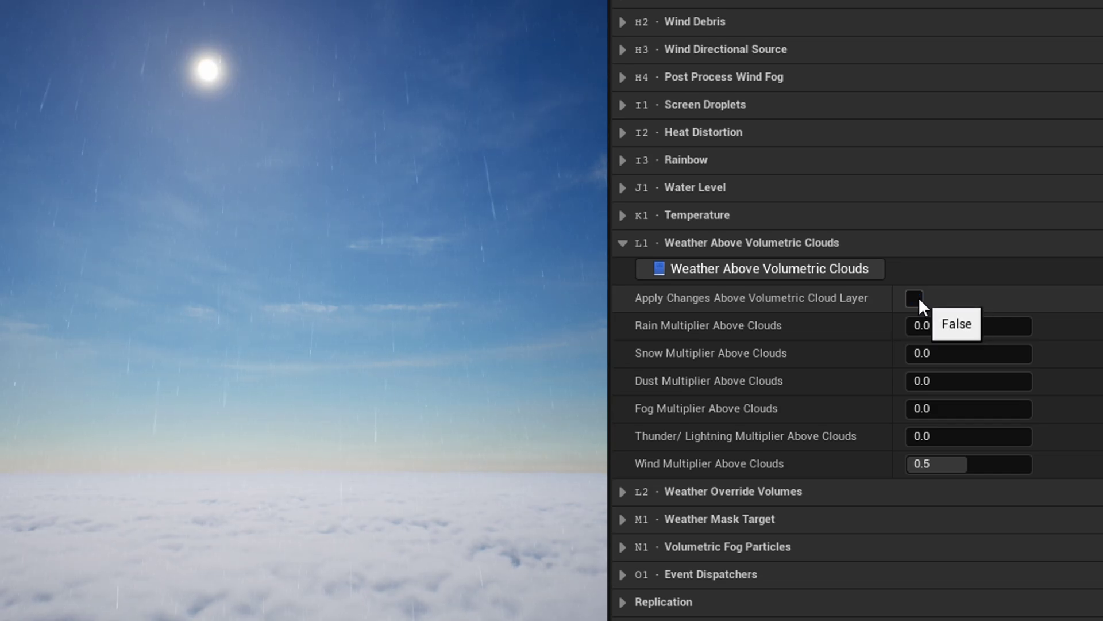
left_click(918, 298)
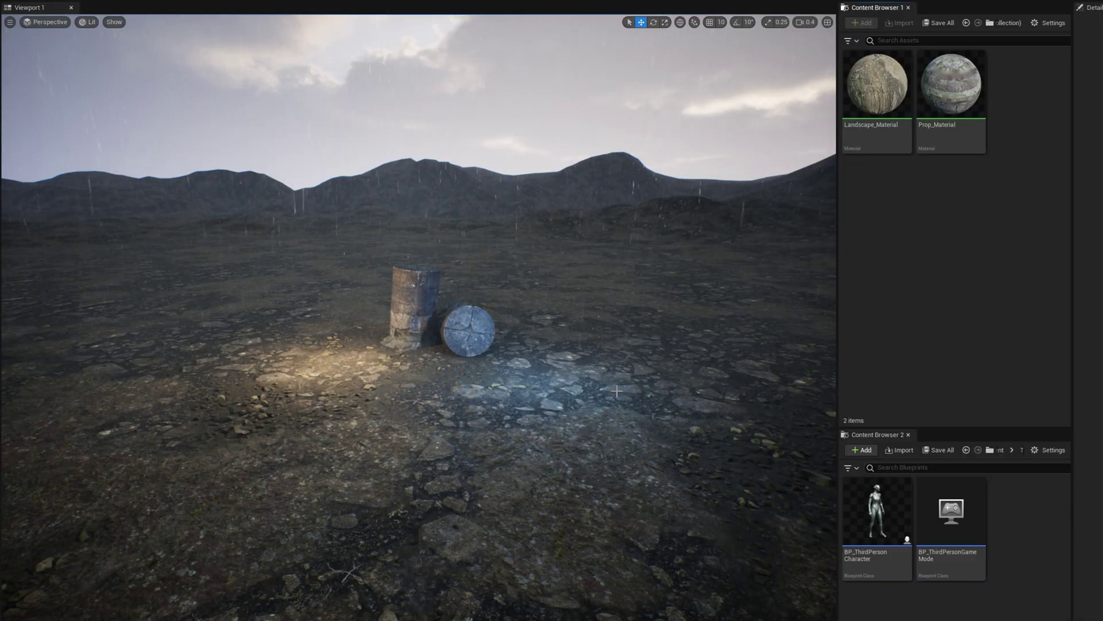
Step: Fly the viewport camera in close to the two rusty barrels
key("w")
right_click_drag(616, 392, 617, 392)
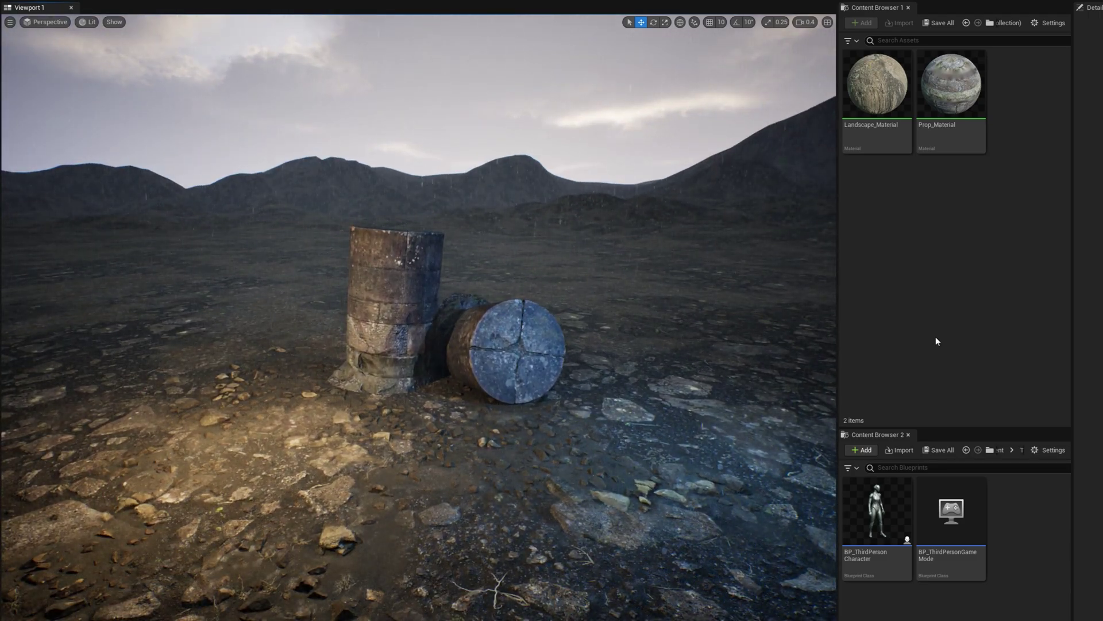
Step: In Prop_Material, add a Surface_Weather_Effects node and arrange it beside the result node
left_click(960, 93)
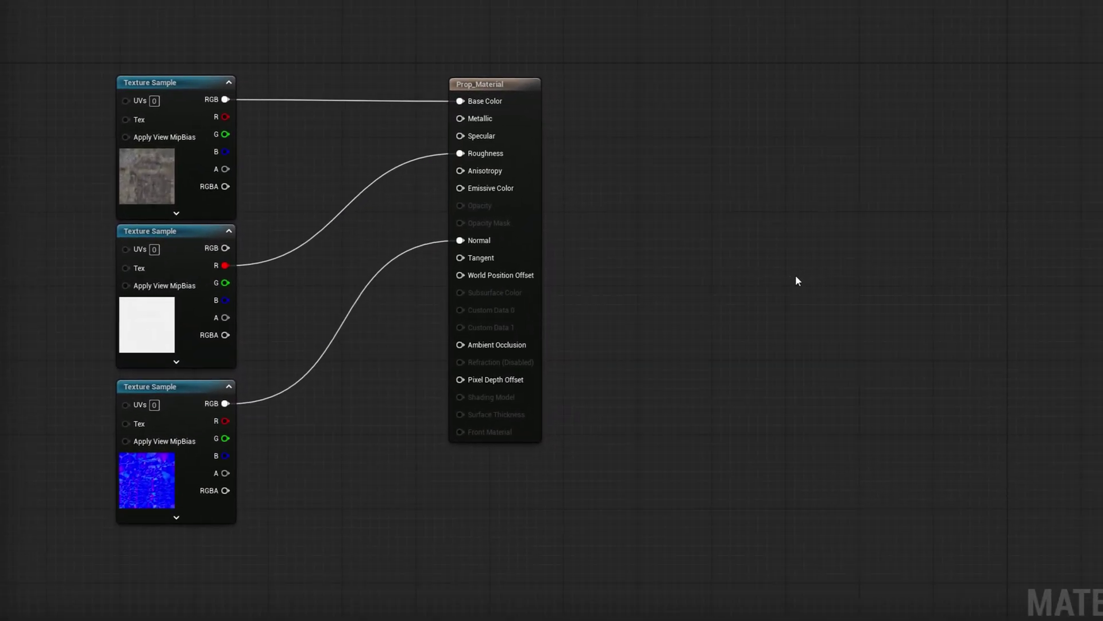
right_click(672, 136)
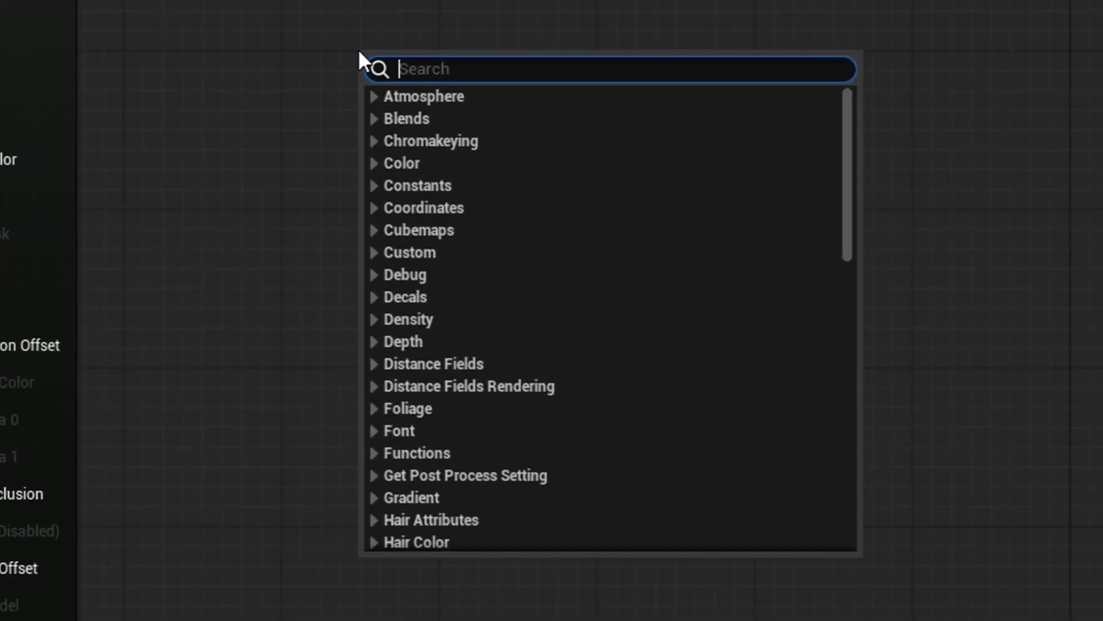
type("weather")
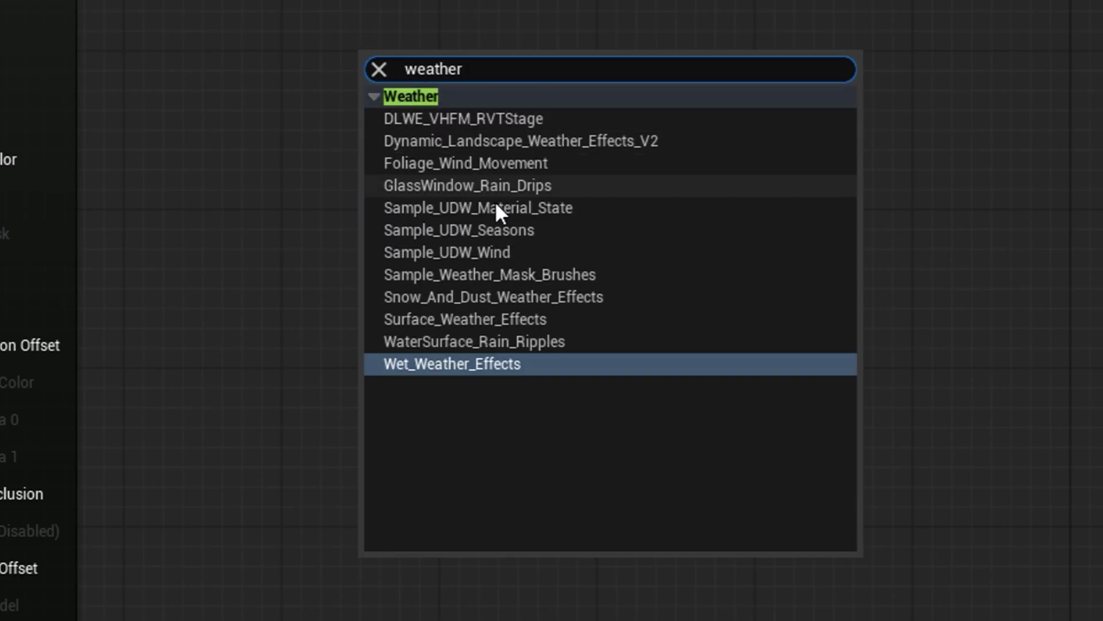
left_click(529, 319)
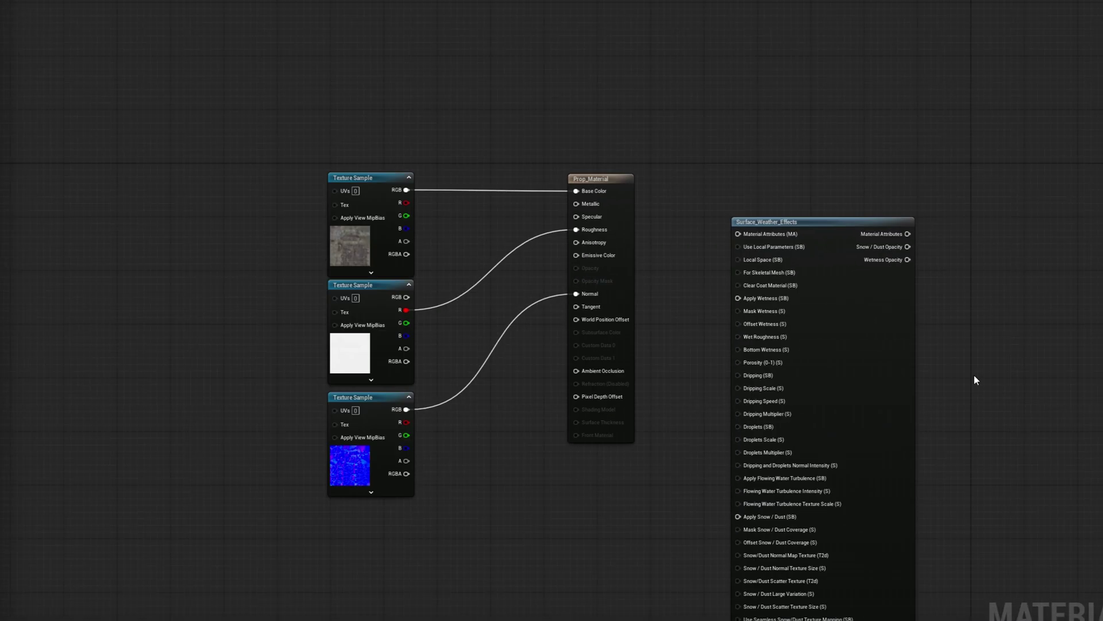
right_click_drag(974, 374, 825, 322)
left_click_drag(742, 323, 926, 327)
left_click_drag(477, 223, 679, 222)
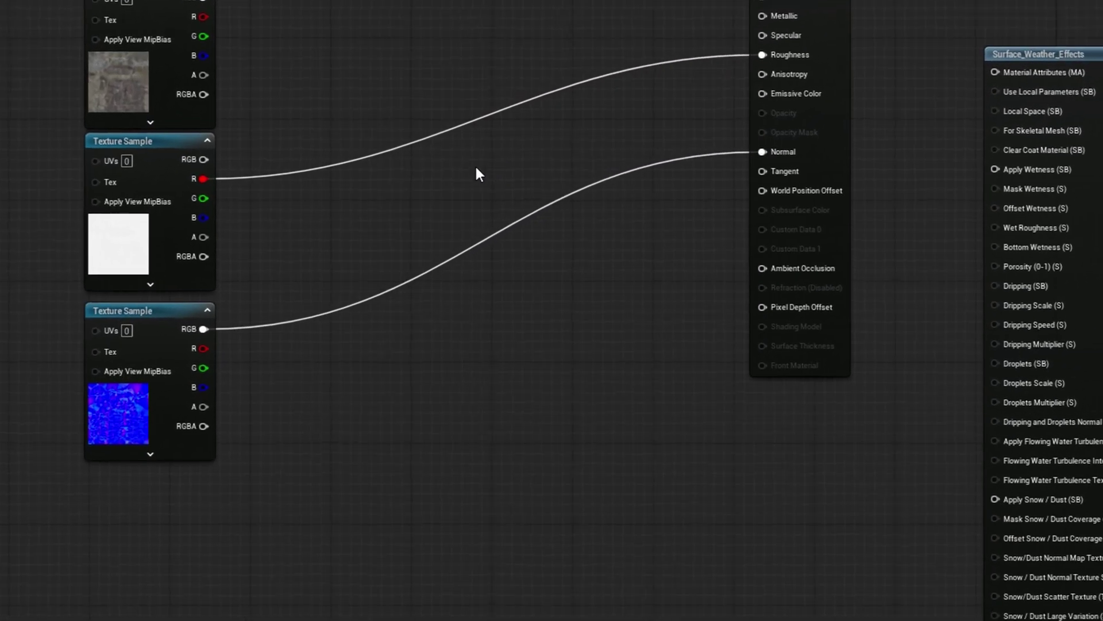
Step: Add MakeMaterialAttributes wired from texture RGB, R and normal map, and break the old result links
right_click(404, 242)
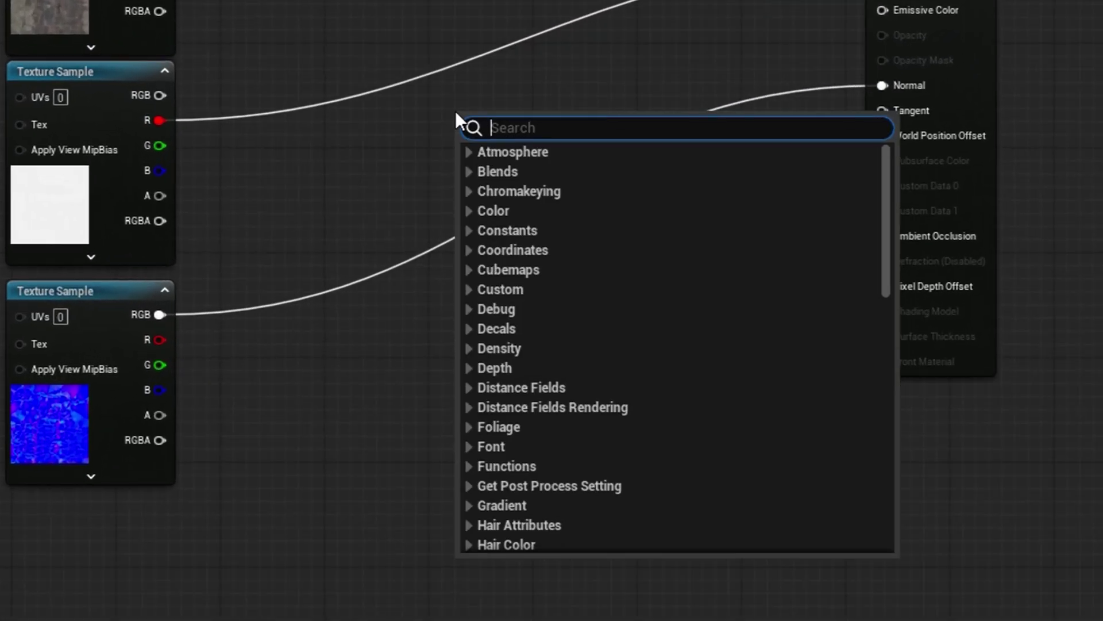
type("make mater")
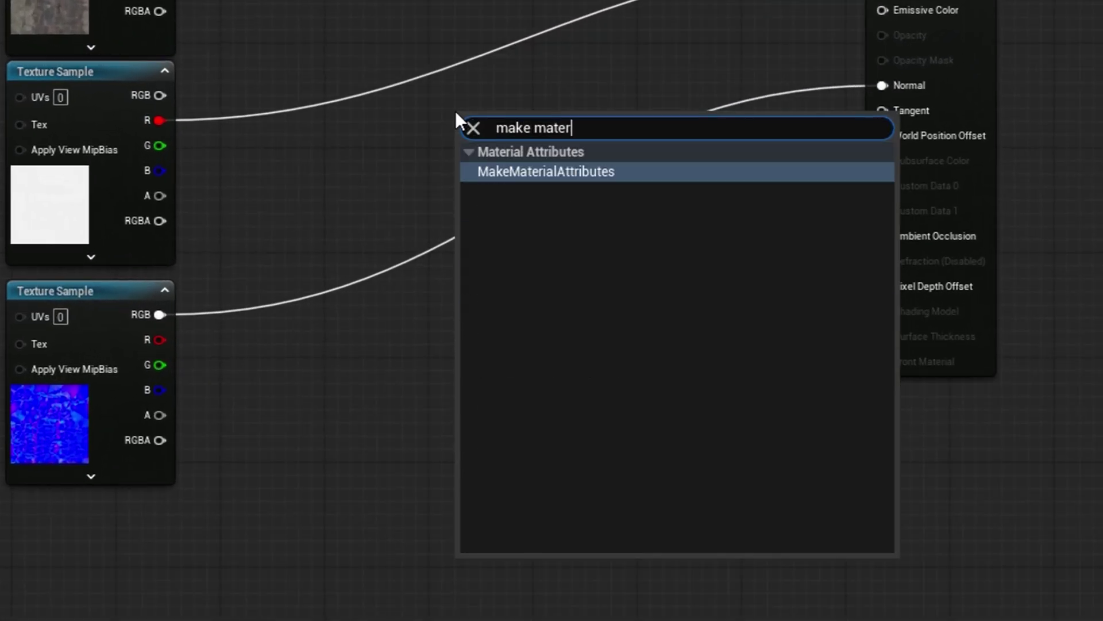
key("Return")
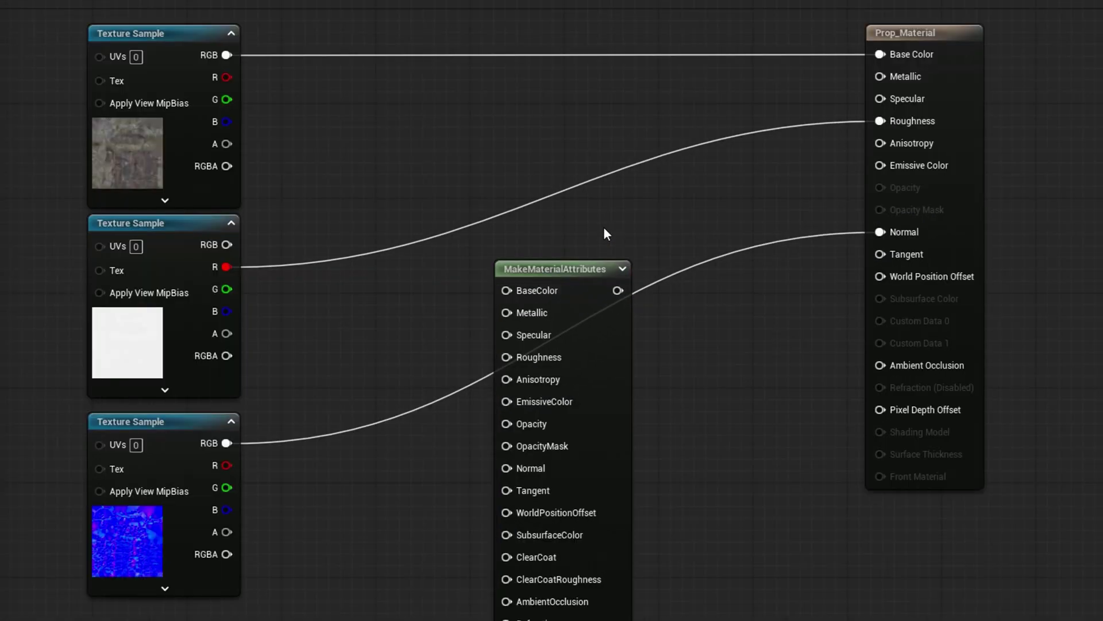
left_click_drag(227, 54, 506, 291)
left_click_drag(226, 267, 506, 357)
left_click_drag(227, 442, 507, 468)
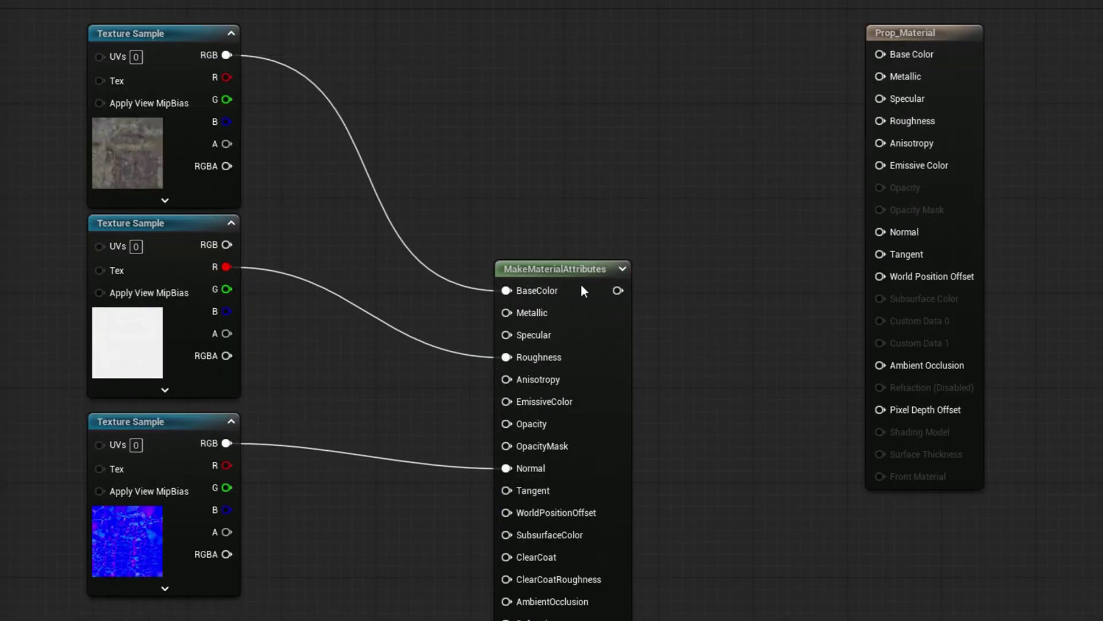
left_click(880, 121, "alt")
left_click(880, 231, "alt")
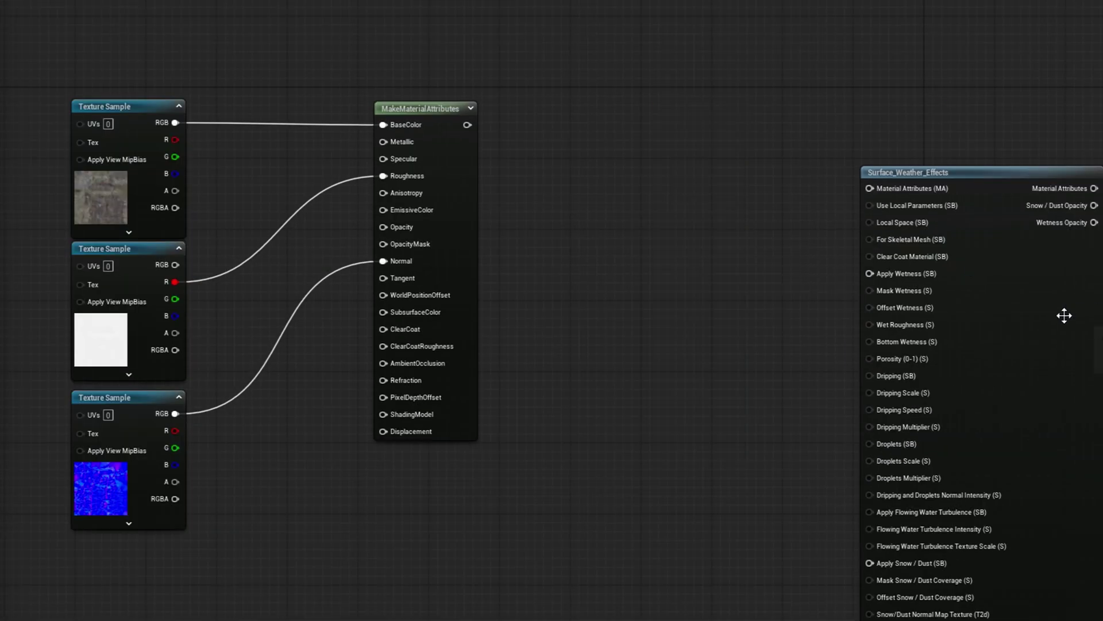
Step: Feed MakeMaterialAttributes into Surface_Weather_Effects, with a true Static Bool driving Wetness, Snow/Dust and Dripping
left_click_drag(618, 290, 675, 201)
right_click(469, 350)
type("static bool")
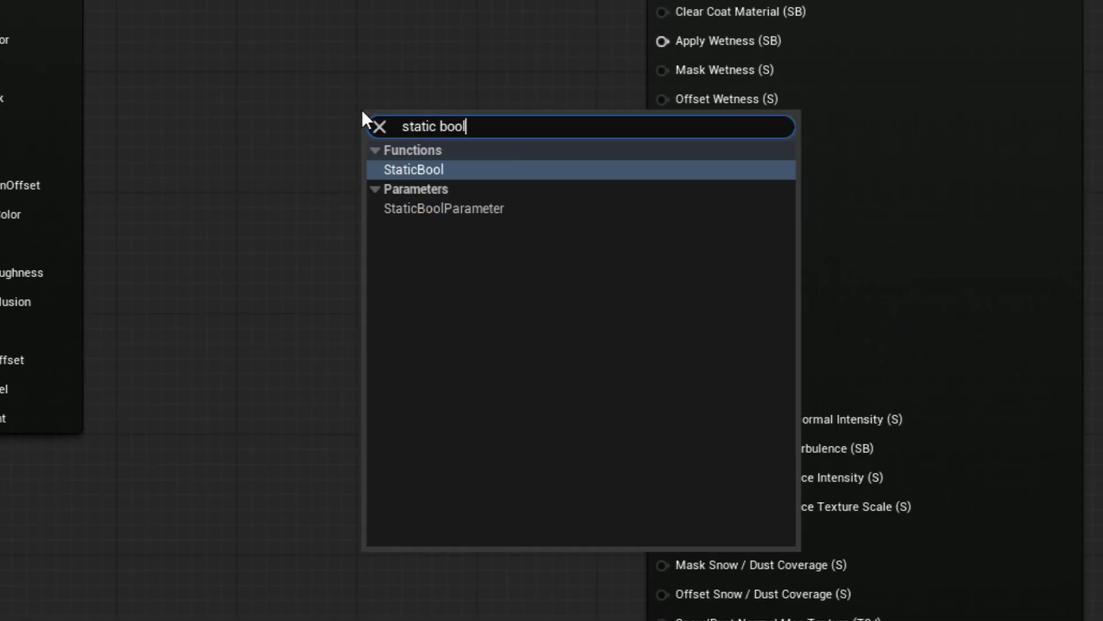
key("Return")
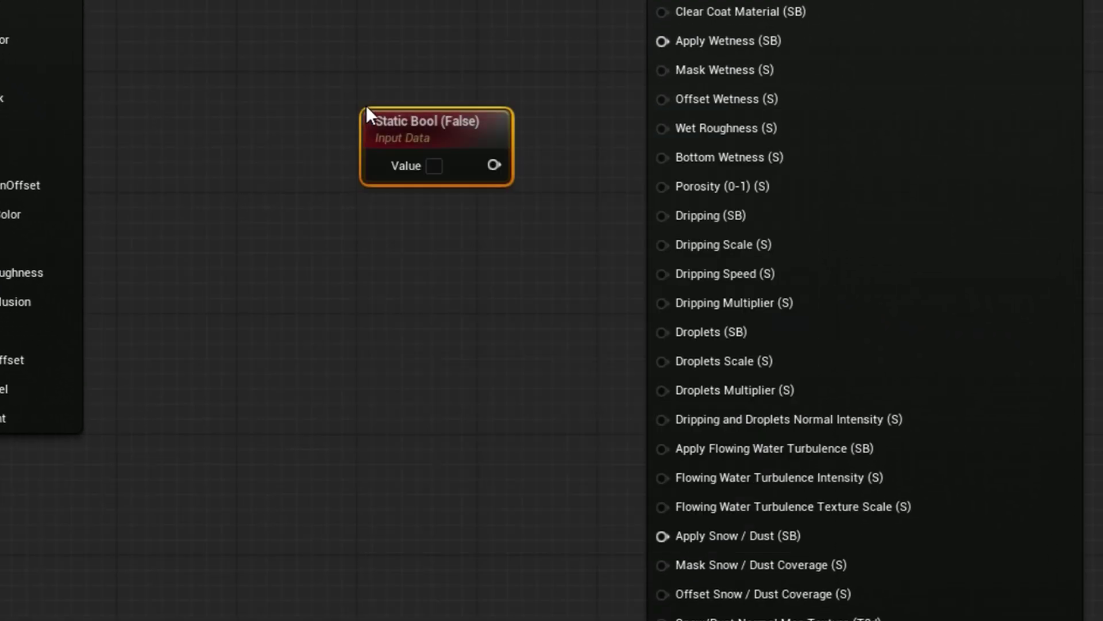
left_click(435, 166)
left_click_drag(490, 167, 663, 41)
left_click_drag(490, 166, 663, 535)
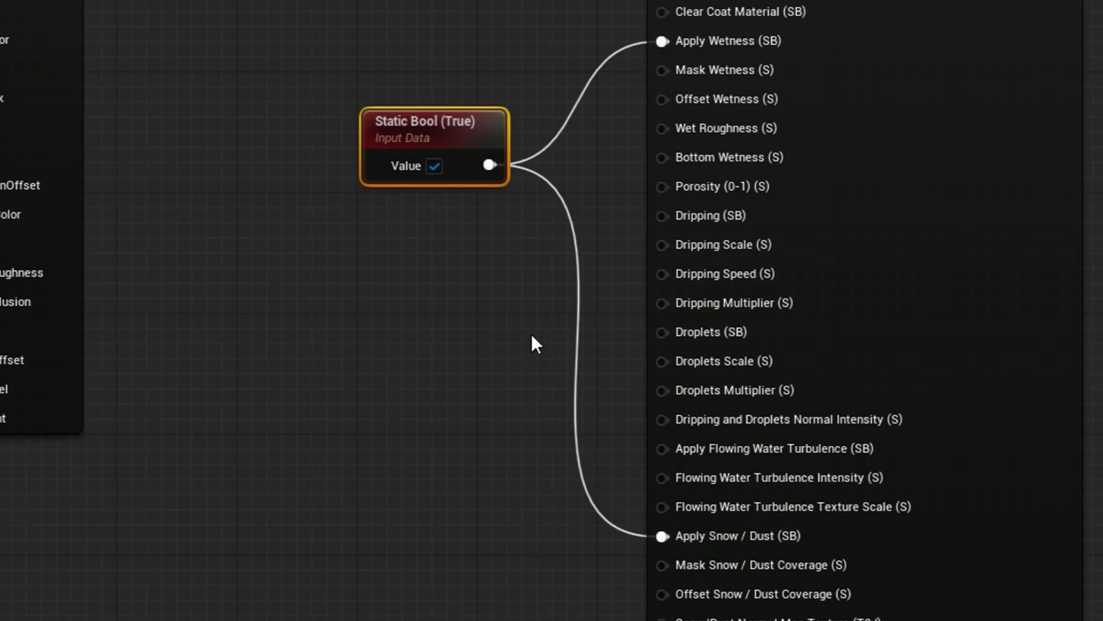
left_click_drag(681, 221, 684, 219)
Step: Enable Use Material Attributes and connect the Surface_Weather_Effects output to the Prop_Material result
left_click(354, 339)
right_click_drag(353, 340, 476, 350)
scroll(476, 350, "down", 1)
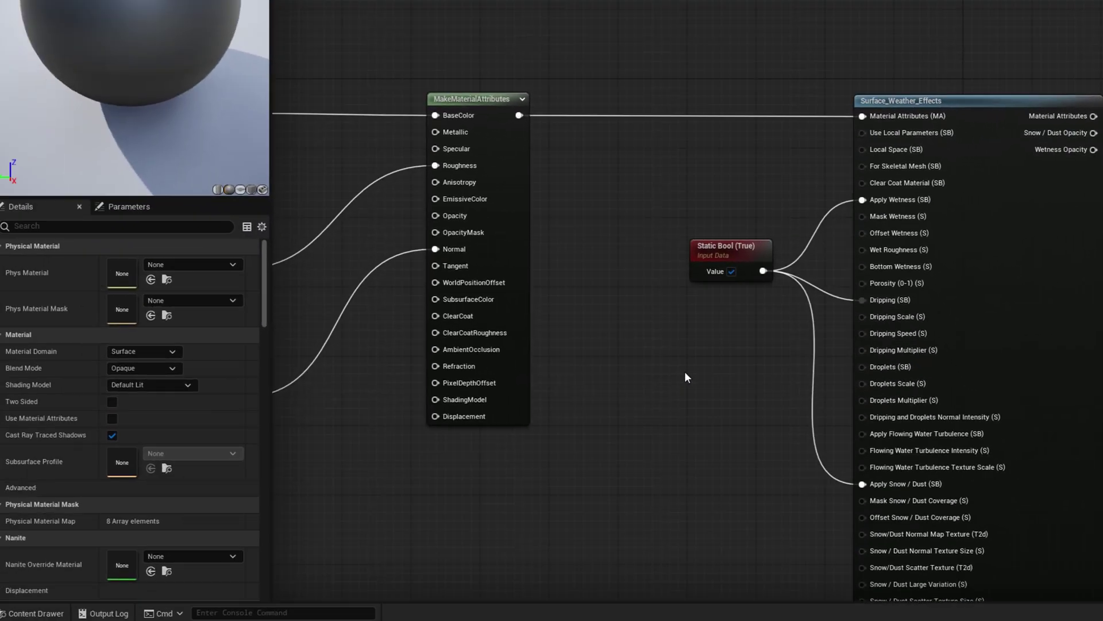
right_click_drag(922, 248, 634, 160)
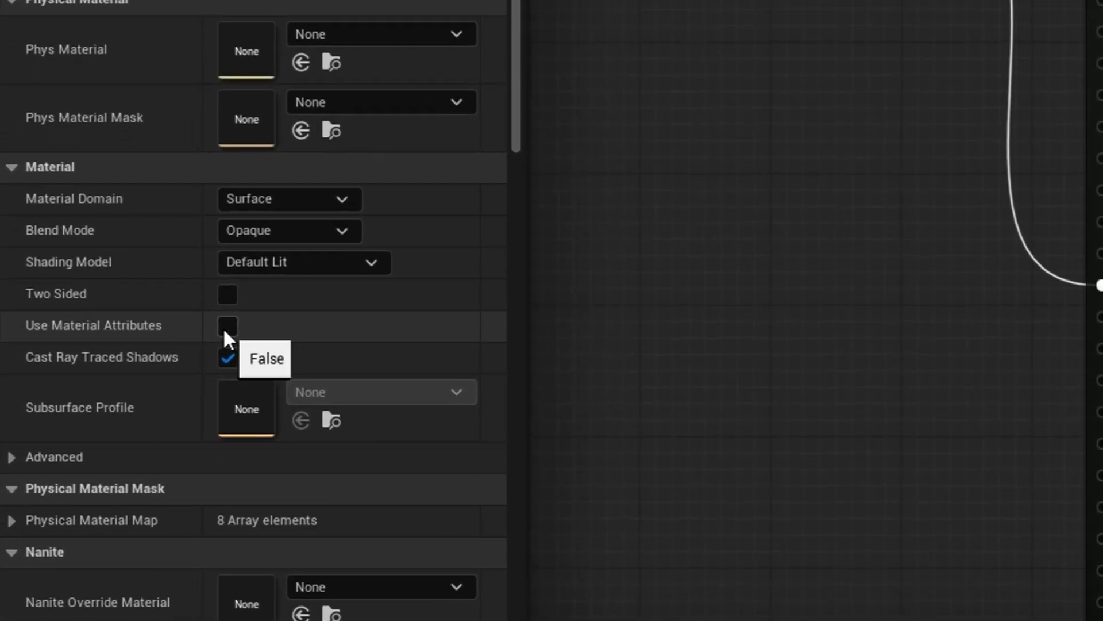
left_click(227, 326)
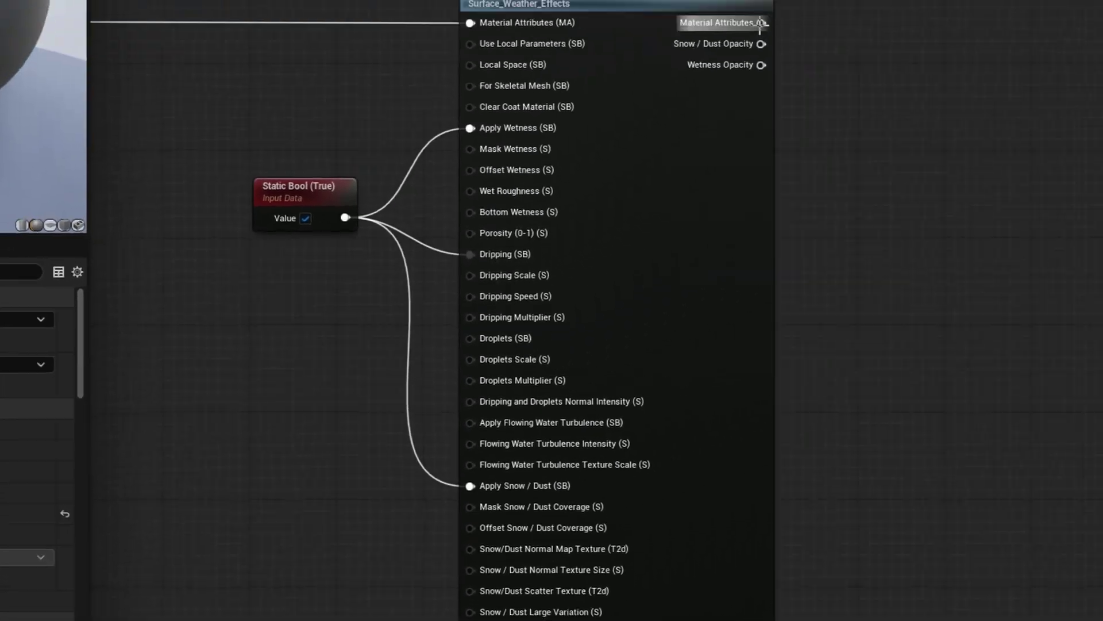
left_click_drag(538, 147, 831, 133)
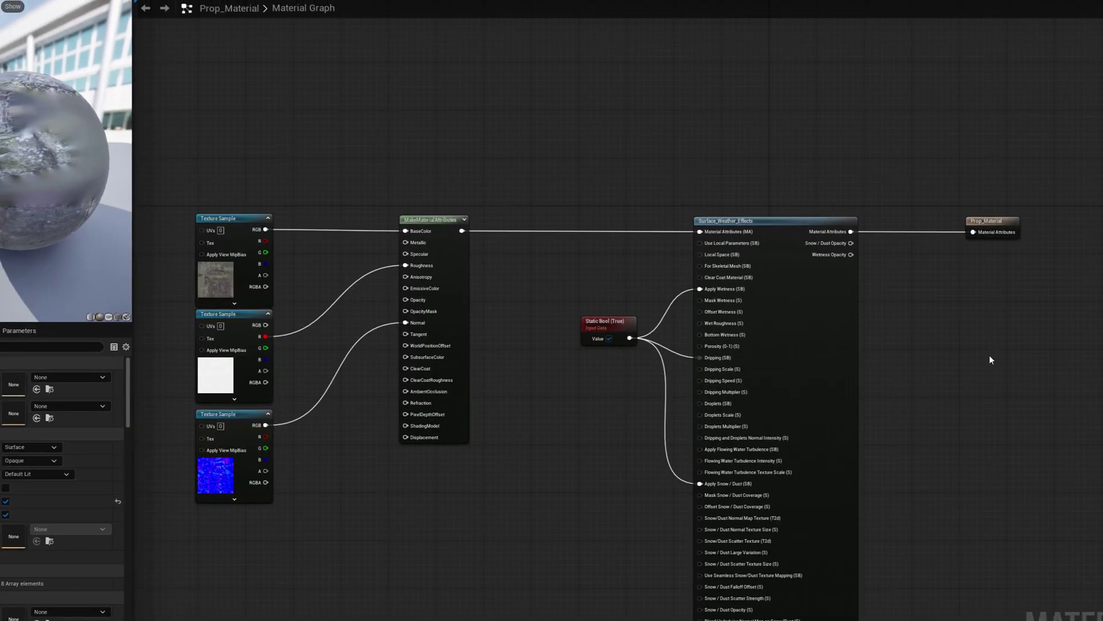
Step: Open Landscape_Material from the Content Browser for editing
scroll(989, 354, "up", 1)
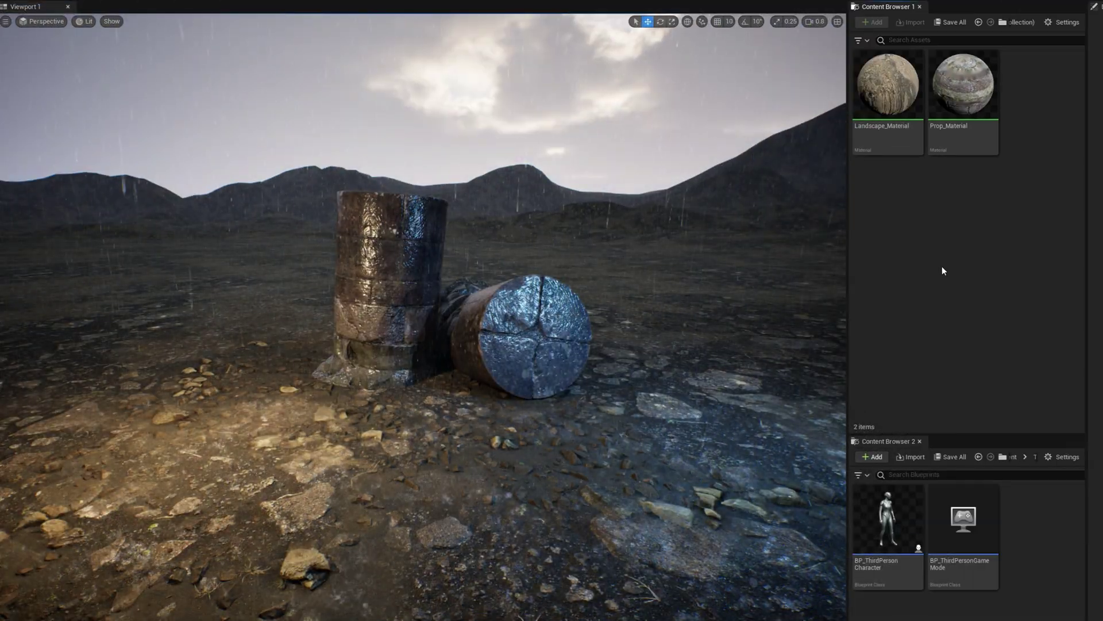
double_click(888, 86)
Step: Add a Dynamic_Landscape_Weather_Effects_V2 node to the landscape material graph
scroll(891, 436, "down", 2)
right_click(575, 362)
type("weather")
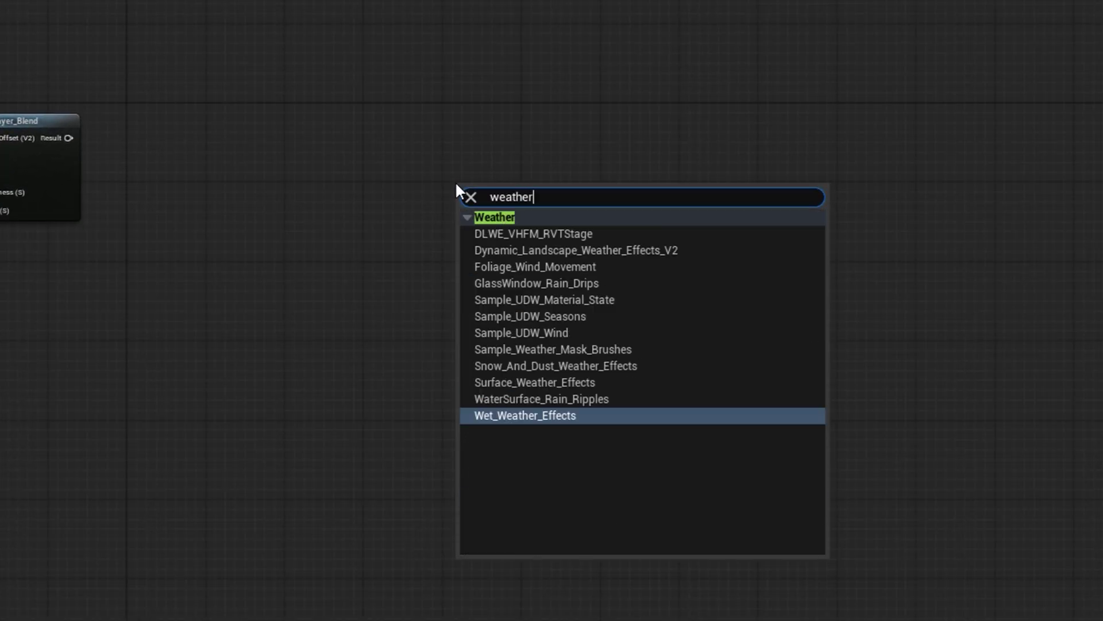
left_click(577, 252)
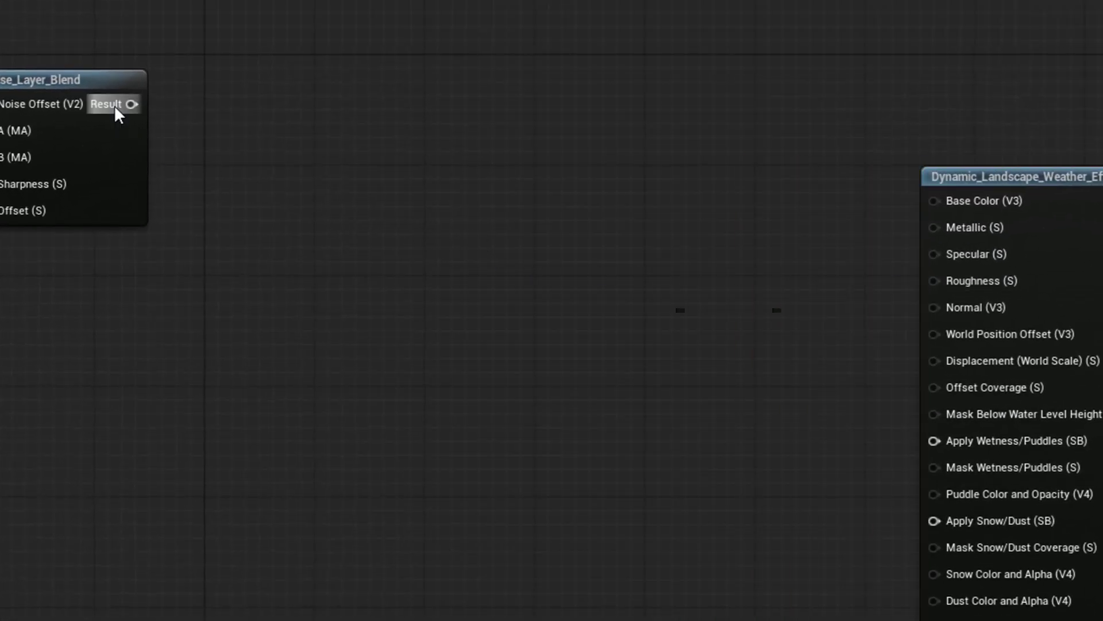
Step: Break the Noise_Layer_Blend result and wire BaseColor, Metallic, Specular, Roughness and Normal into the weather node
left_click_drag(115, 106, 412, 248)
type("bre")
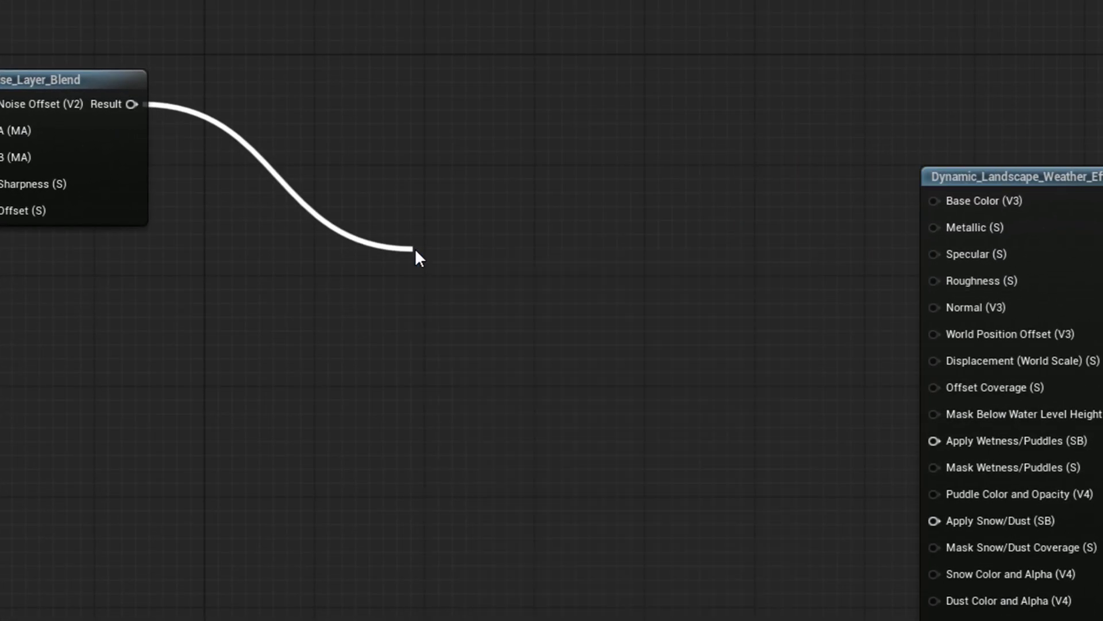
left_click_drag(505, 261, 486, 193)
left_click_drag(557, 219, 905, 245)
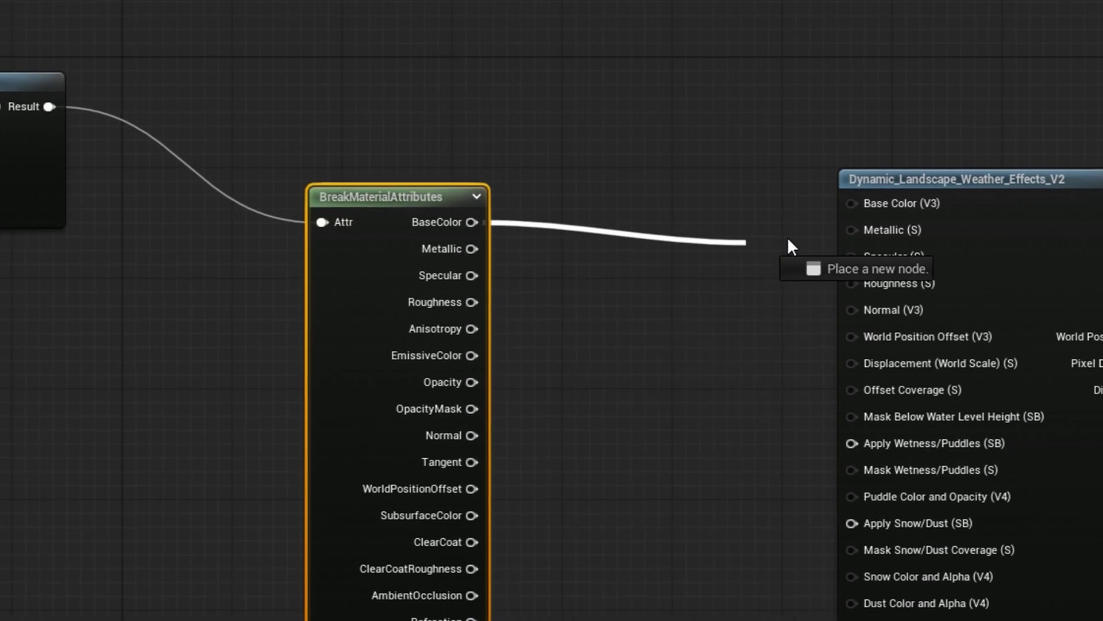
left_click_drag(814, 234, 868, 204)
left_click_drag(295, 263, 706, 235)
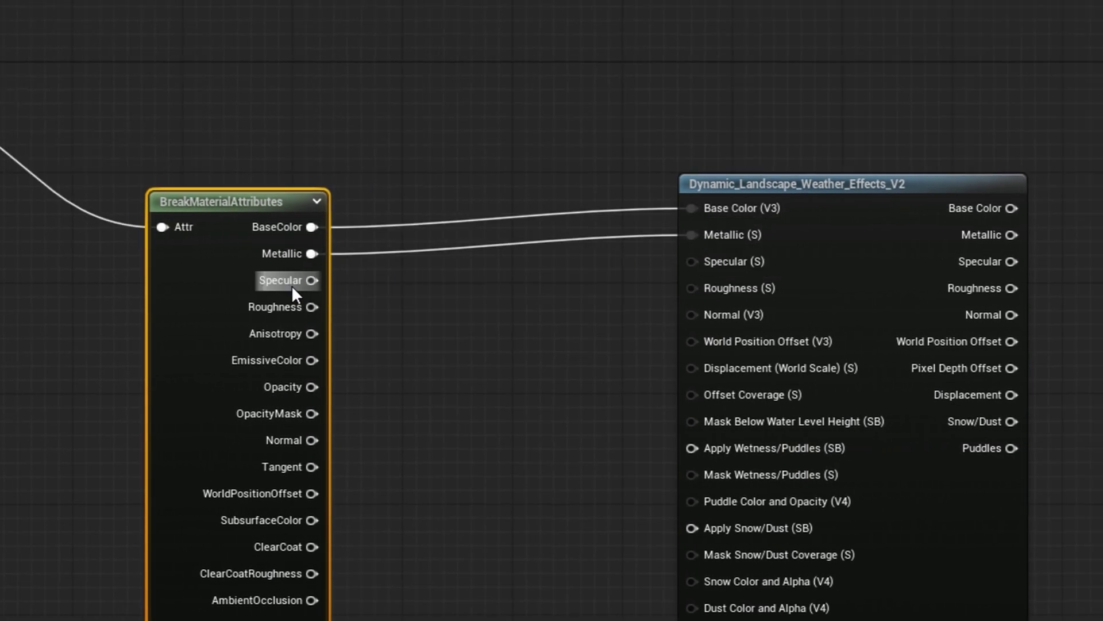
left_click_drag(289, 284, 691, 262)
left_click_drag(293, 308, 712, 291)
left_click_drag(312, 440, 697, 316)
left_click_drag(697, 315, 698, 315)
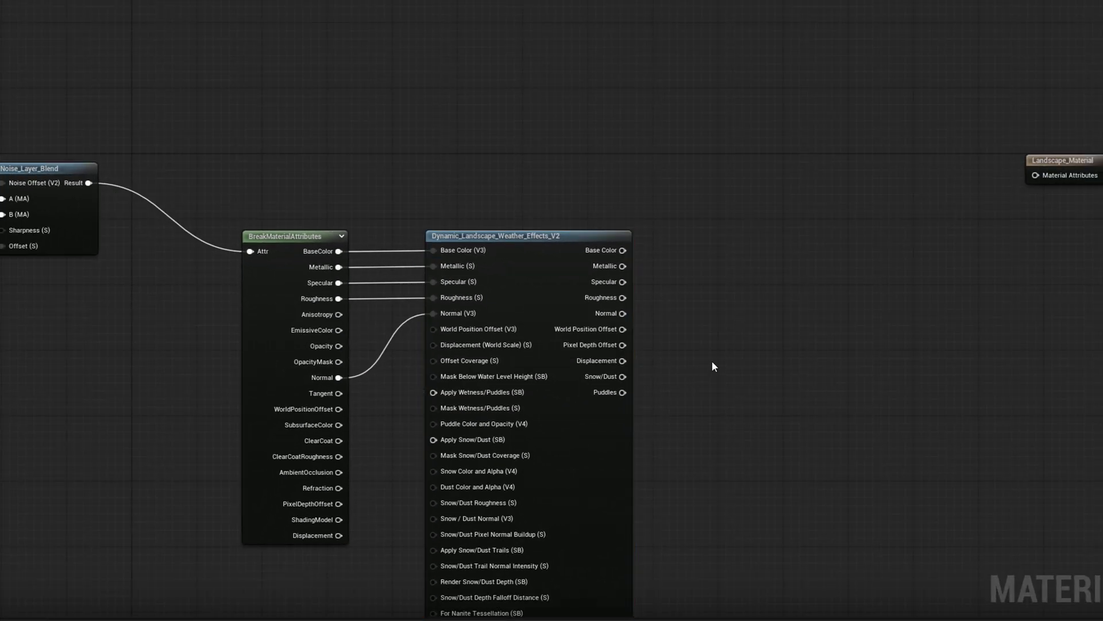
Step: Add a true Static Bool feeding Apply Wetness/Puddles and Apply Snow/Dust
right_click(413, 196)
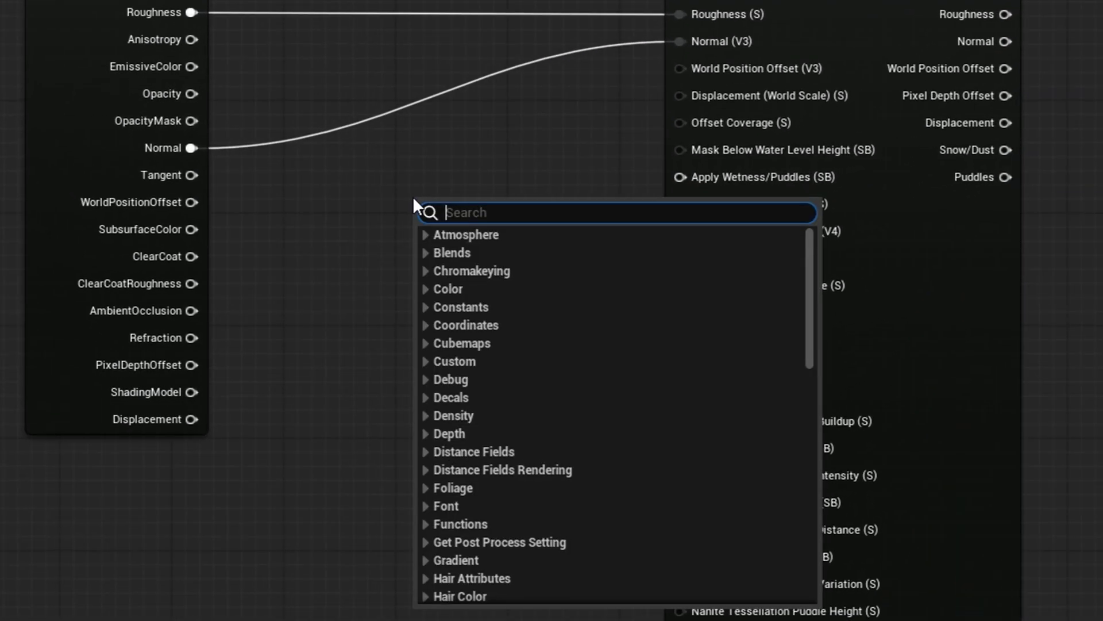
type("static")
key("Return")
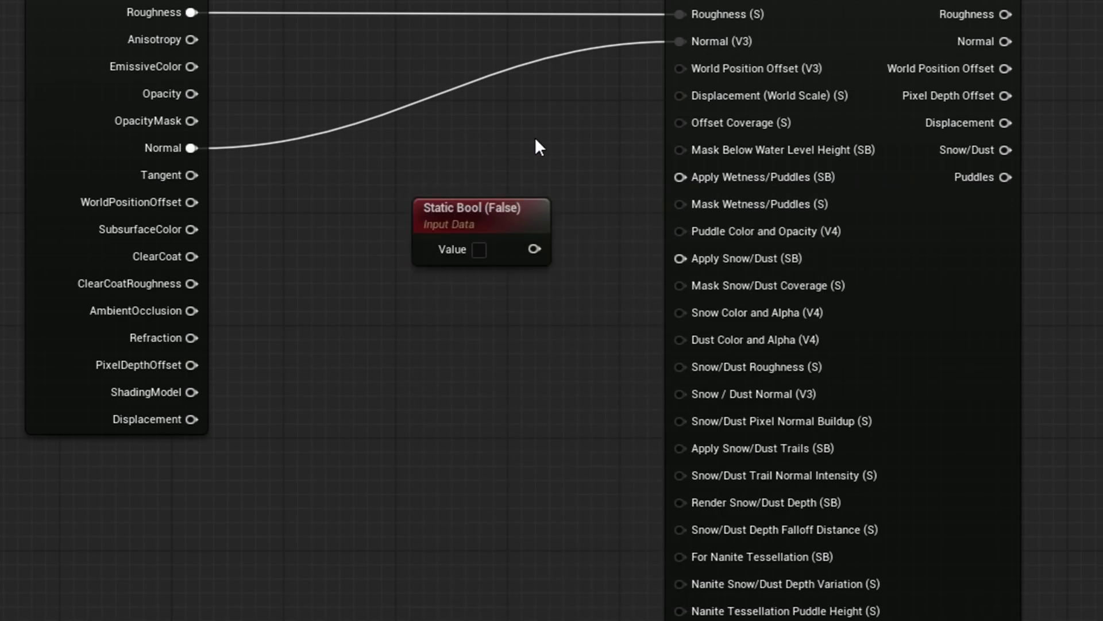
left_click(479, 249)
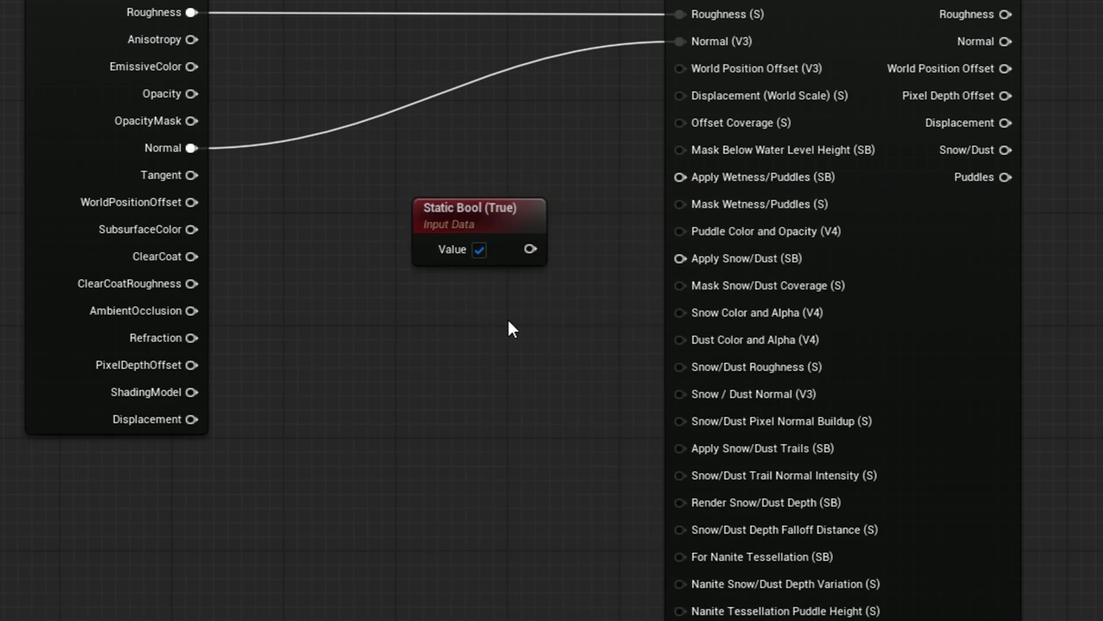
left_click_drag(530, 249, 683, 181)
left_click_drag(531, 249, 679, 258)
Step: Add a SetMaterialAttributes node fed by the blended attributes, placed before Landscape_Material
right_click_drag(1030, 330, 857, 506)
scroll(771, 287, "down", 2)
left_click_drag(74, 19, 694, 173)
type("set mat")
key("Return")
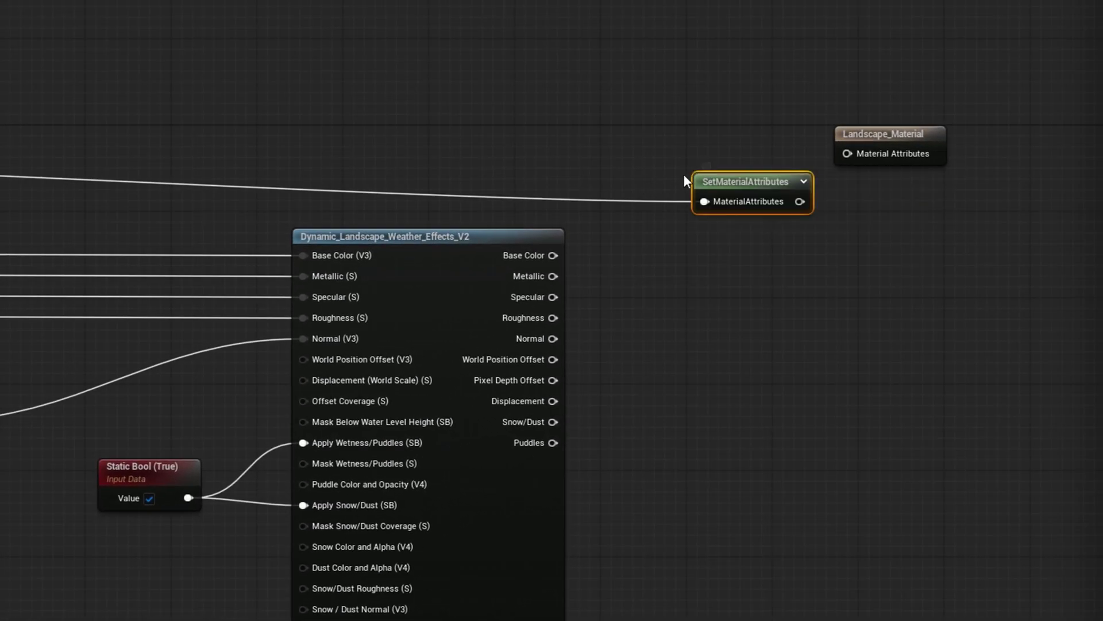
right_click_drag(694, 172, 183, 198)
left_click_drag(363, 203, 690, 193)
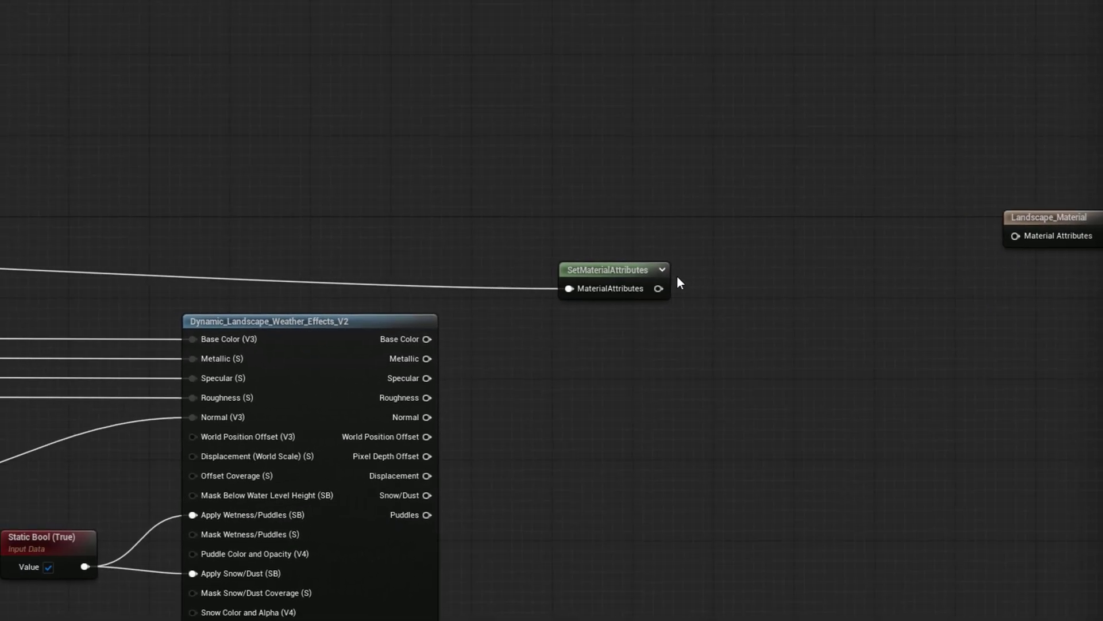
left_click_drag(253, 240, 359, 219)
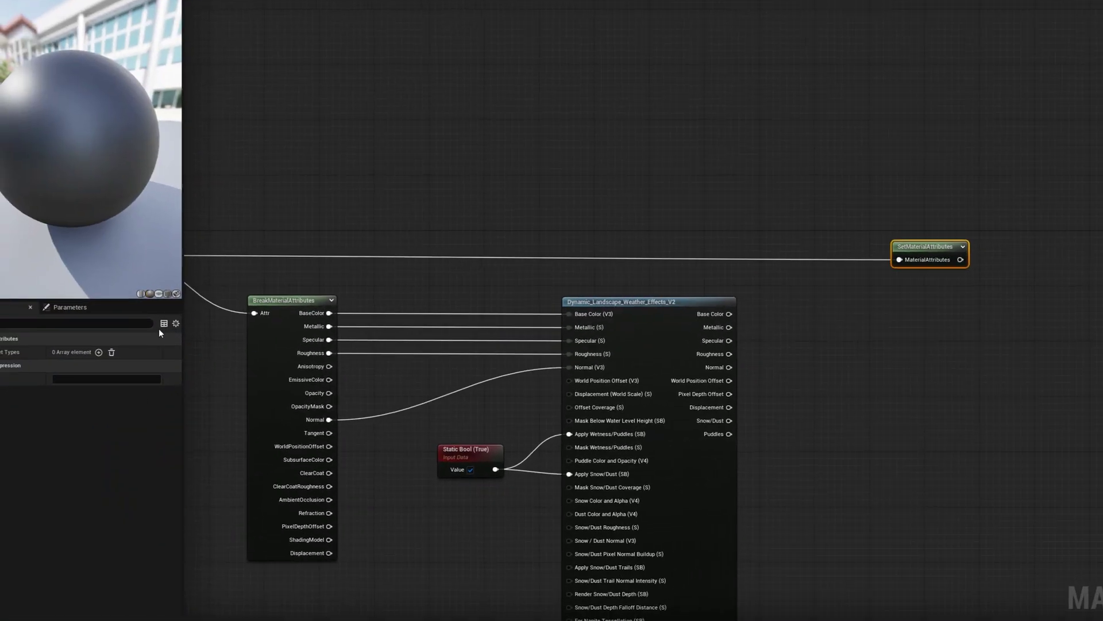
Step: Give SetMaterialAttributes entries for Normal, WorldPositionOffset and PixelDepthOffset at indices 4-6
left_click(92, 358)
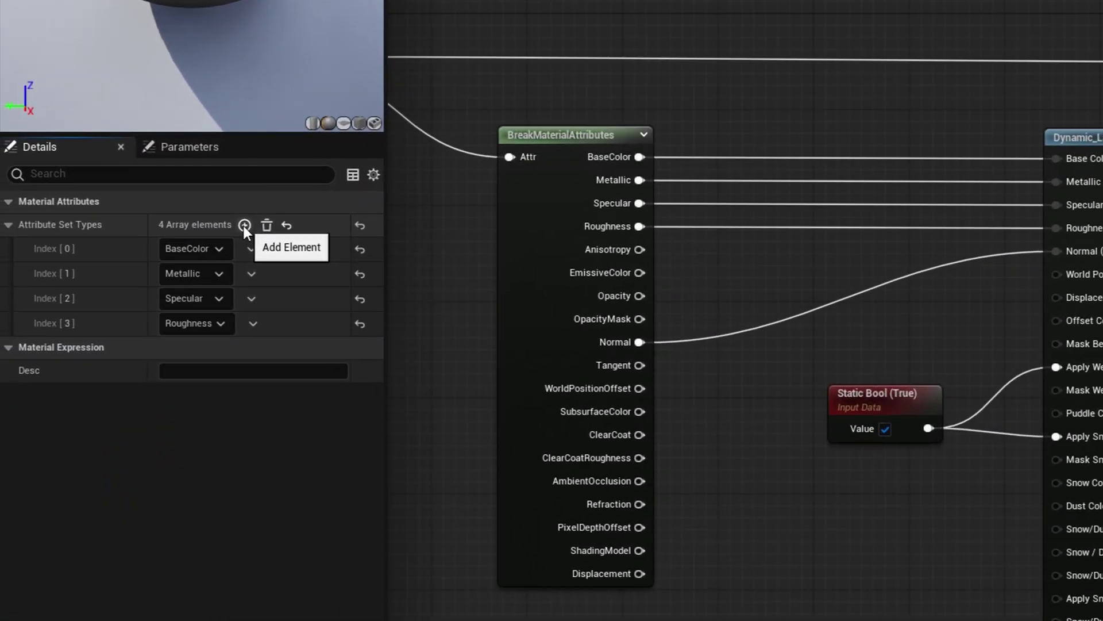
left_click(244, 225)
left_click(195, 347)
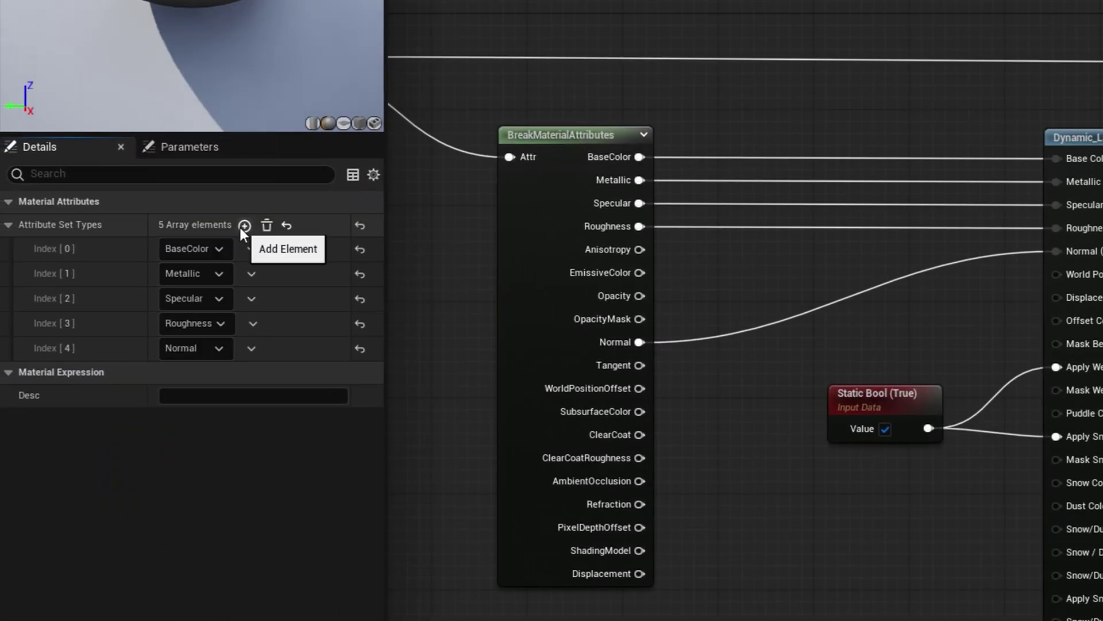
left_click(181, 106)
left_click(245, 225)
left_click(195, 372)
left_click(190, 164)
left_click(244, 224)
left_click(219, 398)
left_click(201, 303)
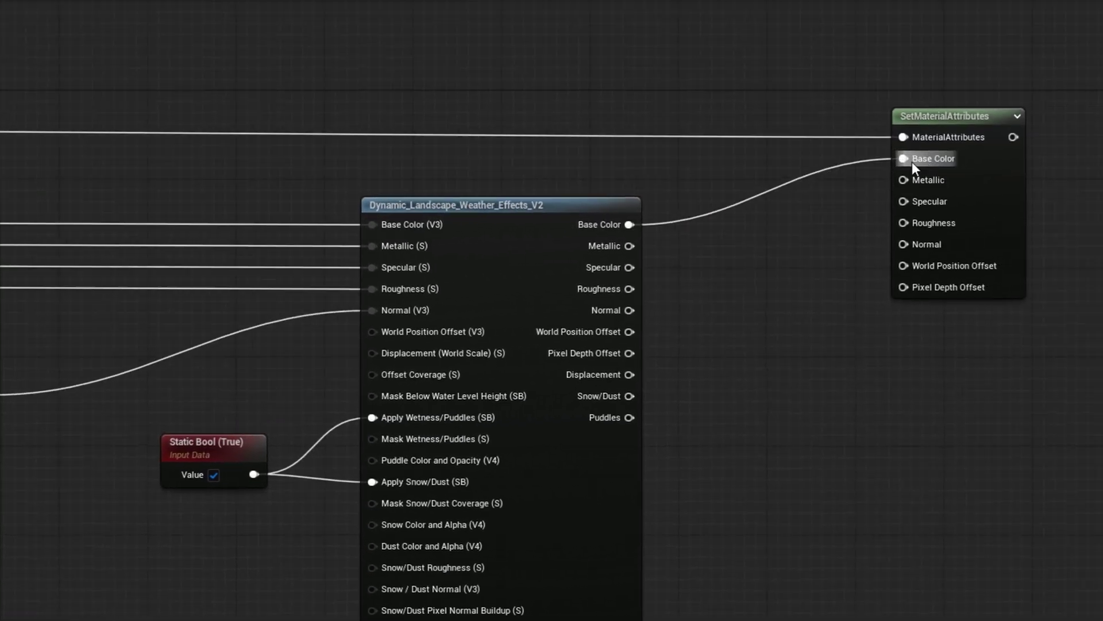
Step: Wire the weather Metallic, Specular and Pixel Depth Offset outputs in and feed Landscape_Material
left_click_drag(564, 251, 838, 193)
left_click_drag(565, 273, 837, 208)
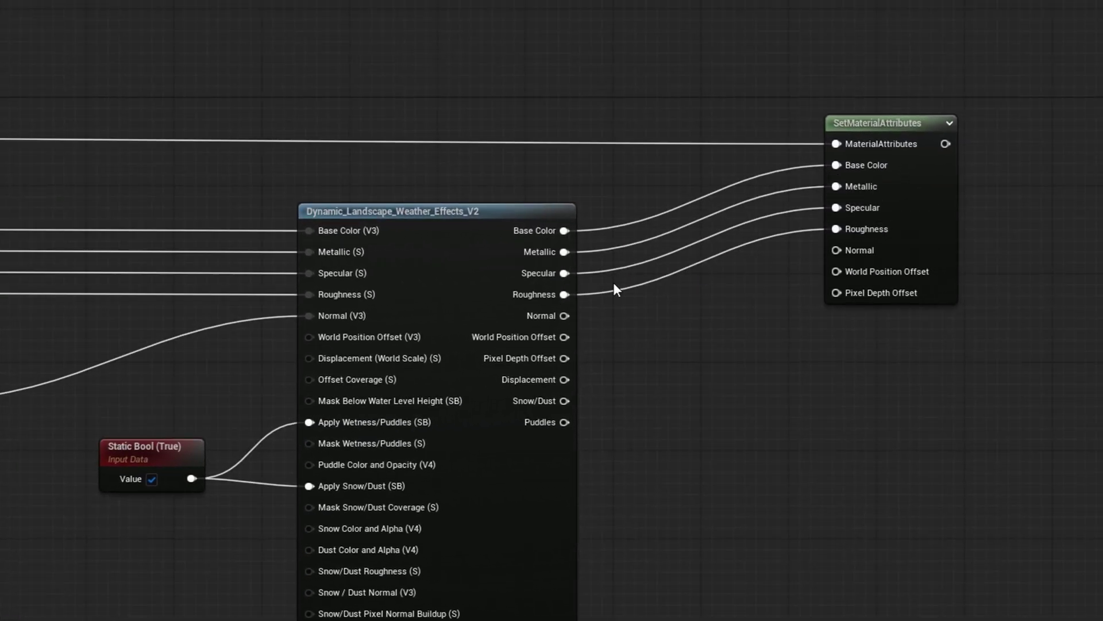
left_click_drag(823, 306, 827, 297)
left_click_drag(934, 152, 1102, 128)
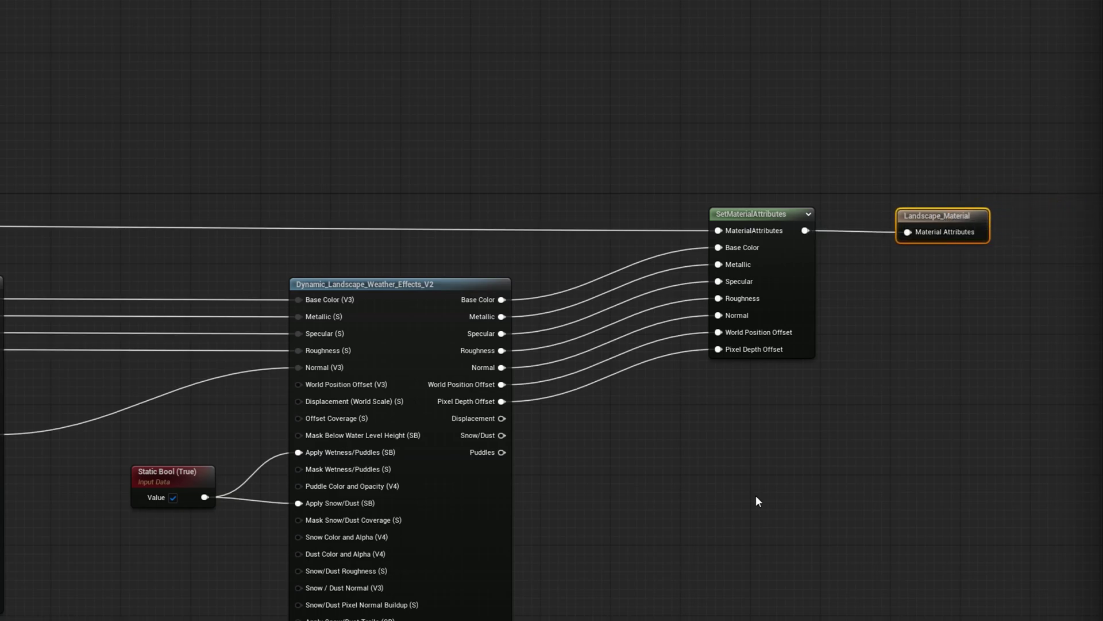
left_click(695, 550)
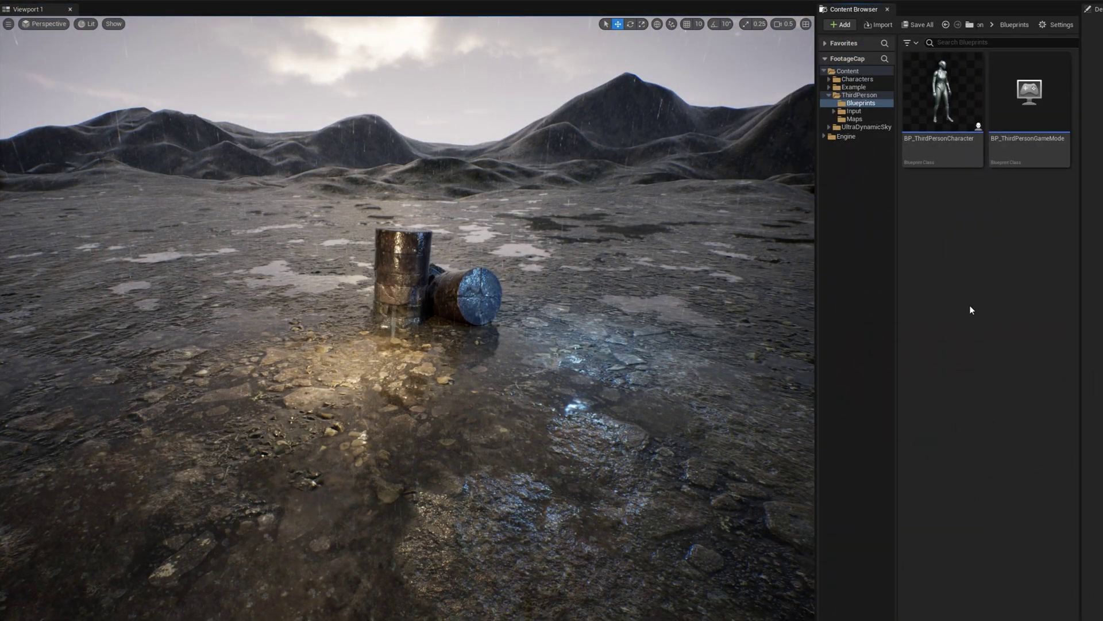
Step: In BP_ThirdPersonCharacter, add a DLWE Interaction component under the Mesh
double_click(953, 105)
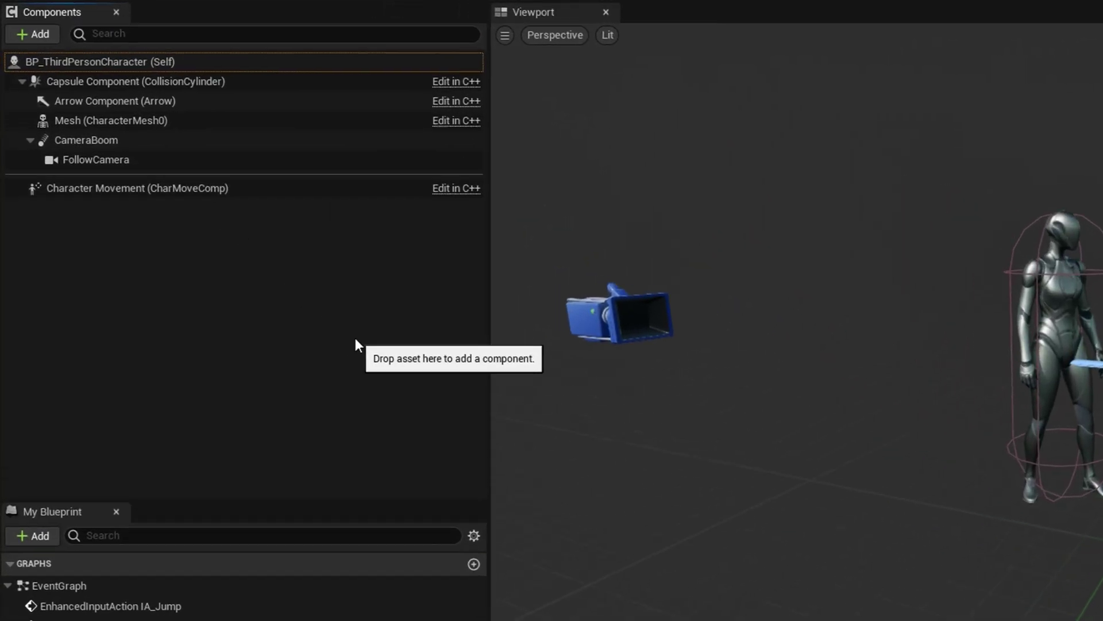
left_click(67, 76)
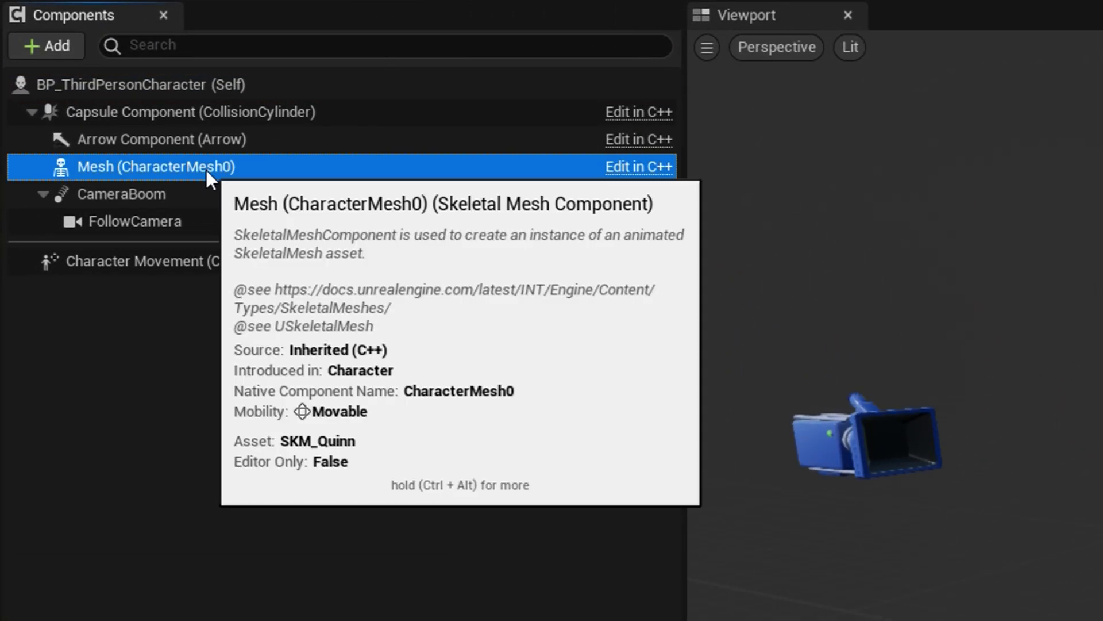
left_click(23, 22)
type("dlwe")
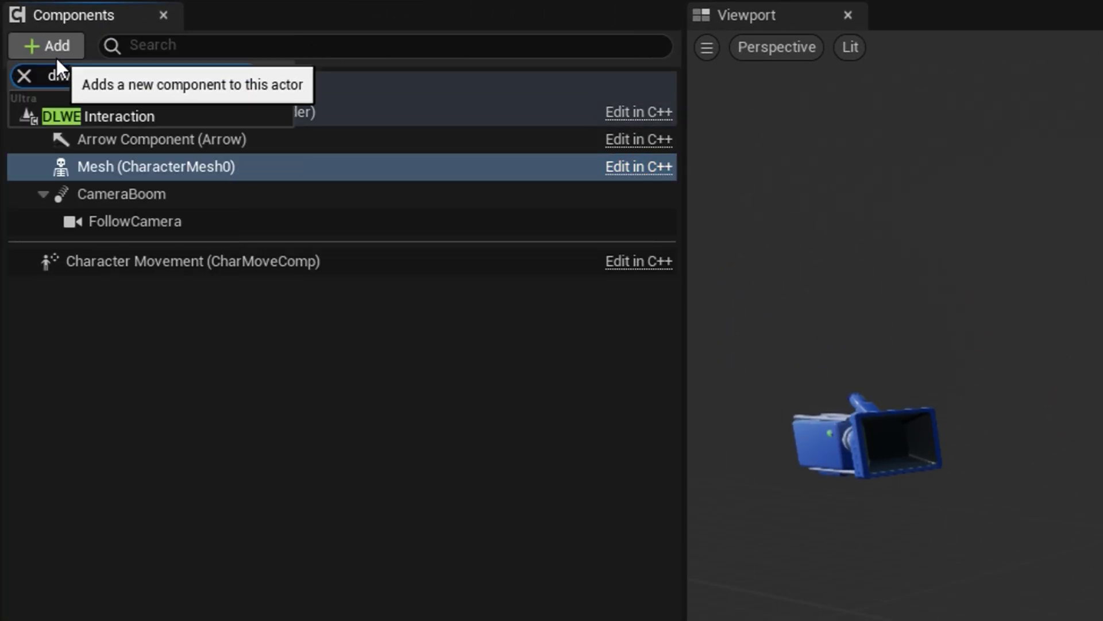
left_click(23, 117)
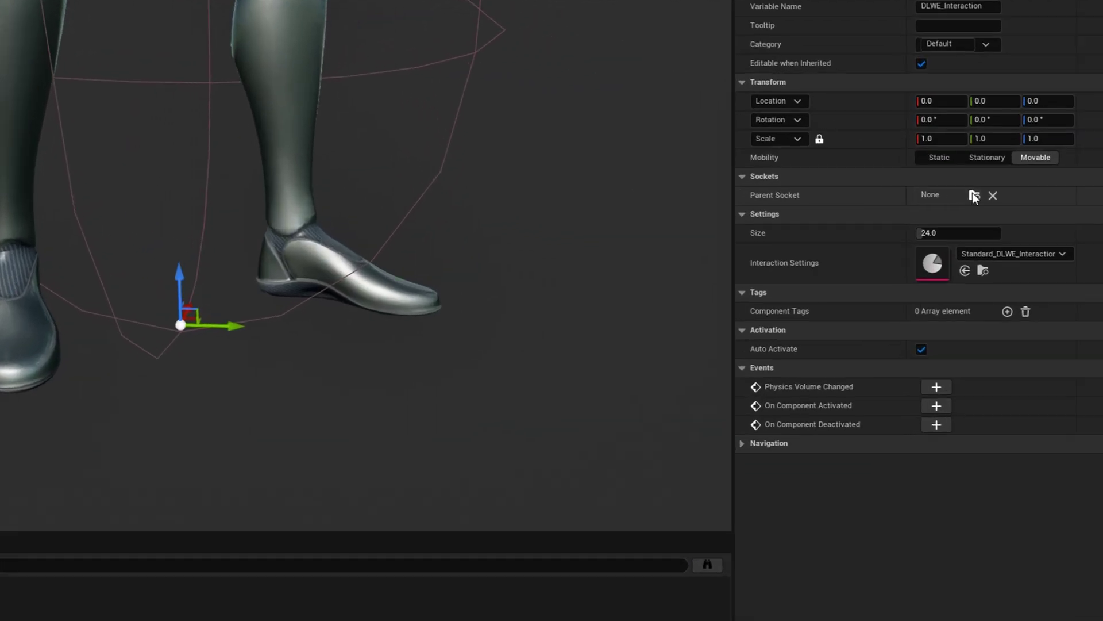
Step: Set the DLWE_Interaction component's parent socket to foot_r
left_click(980, 193)
type("foot")
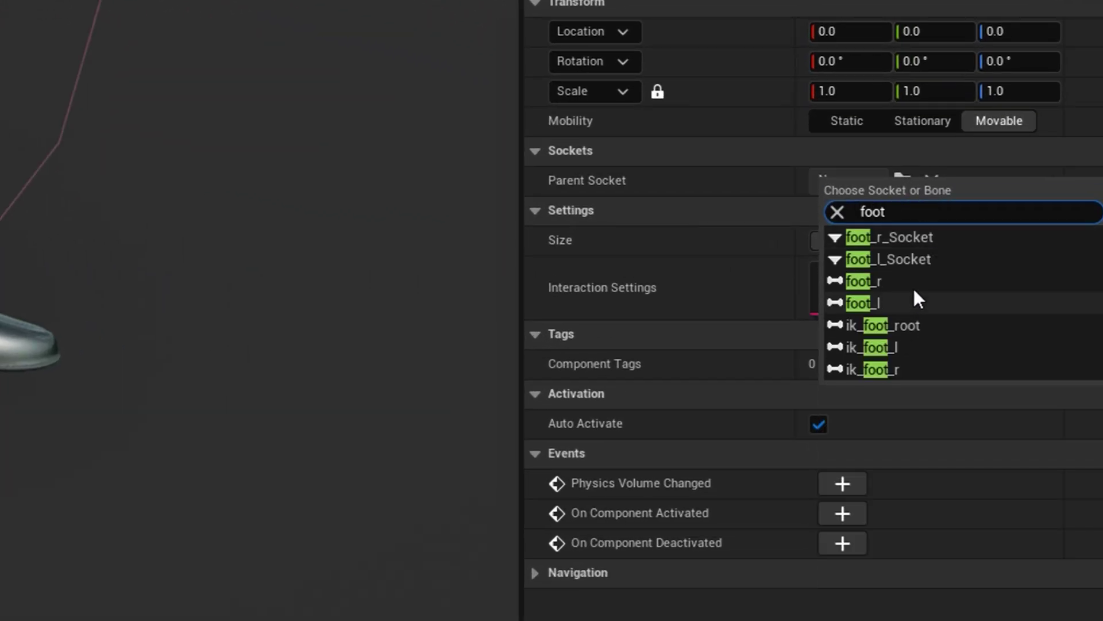
left_click(909, 281)
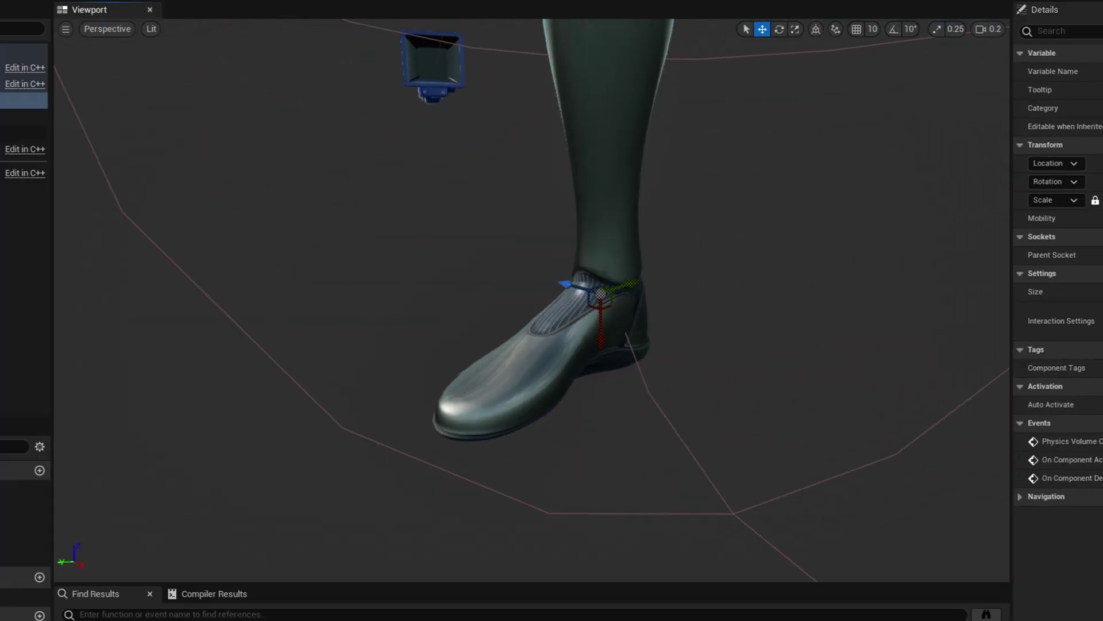
left_click_drag(532, 327, 529, 337, "alt")
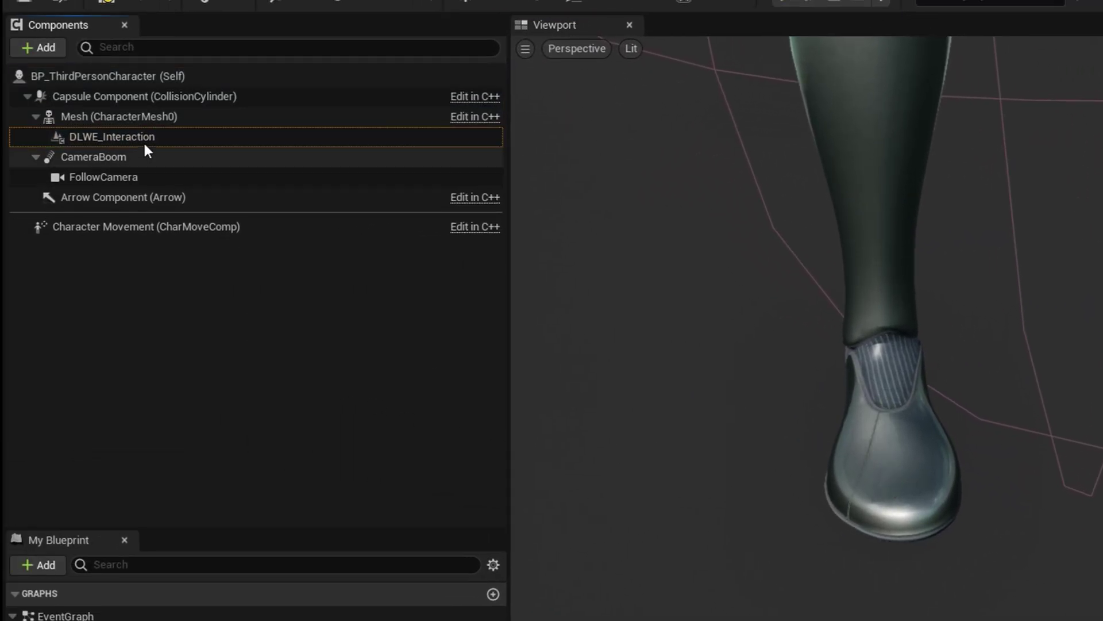
left_click(137, 116)
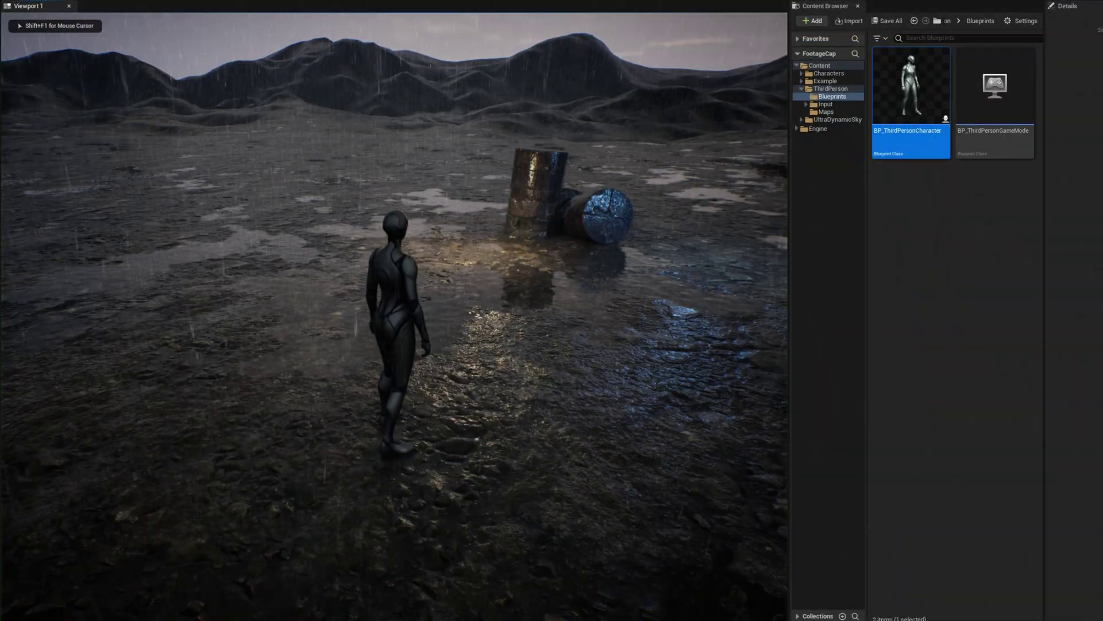
Step: Run the character through the rain puddles toward the barrels
key("w")
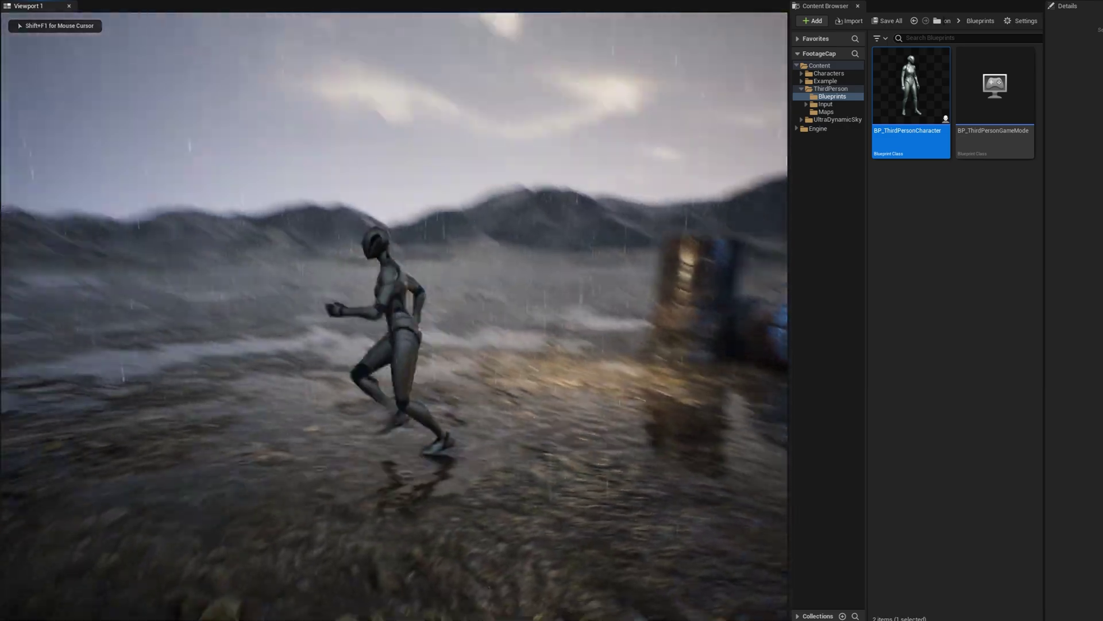
key("s")
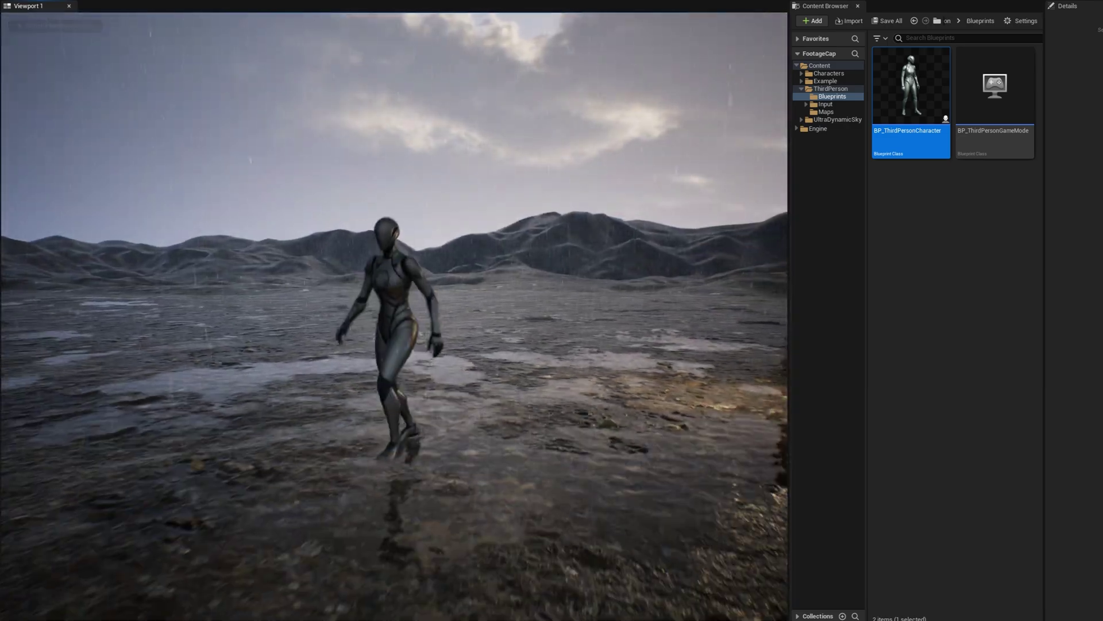
key("d")
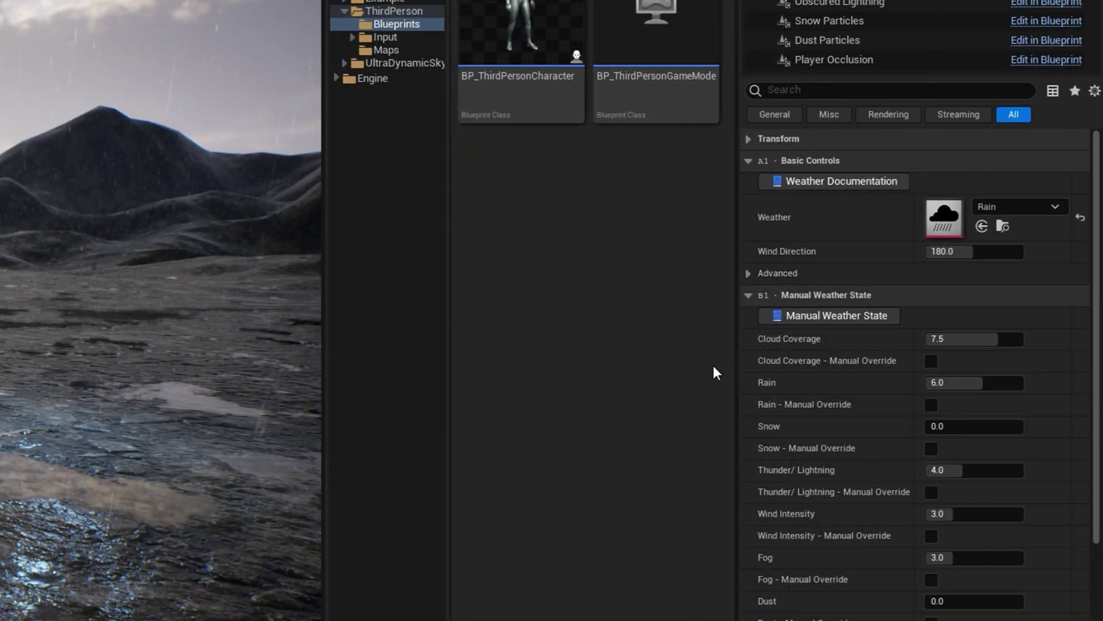
Step: Switch the weather preset from Rain to Snow and walk across the snow
left_click(1041, 208)
left_click(1014, 469)
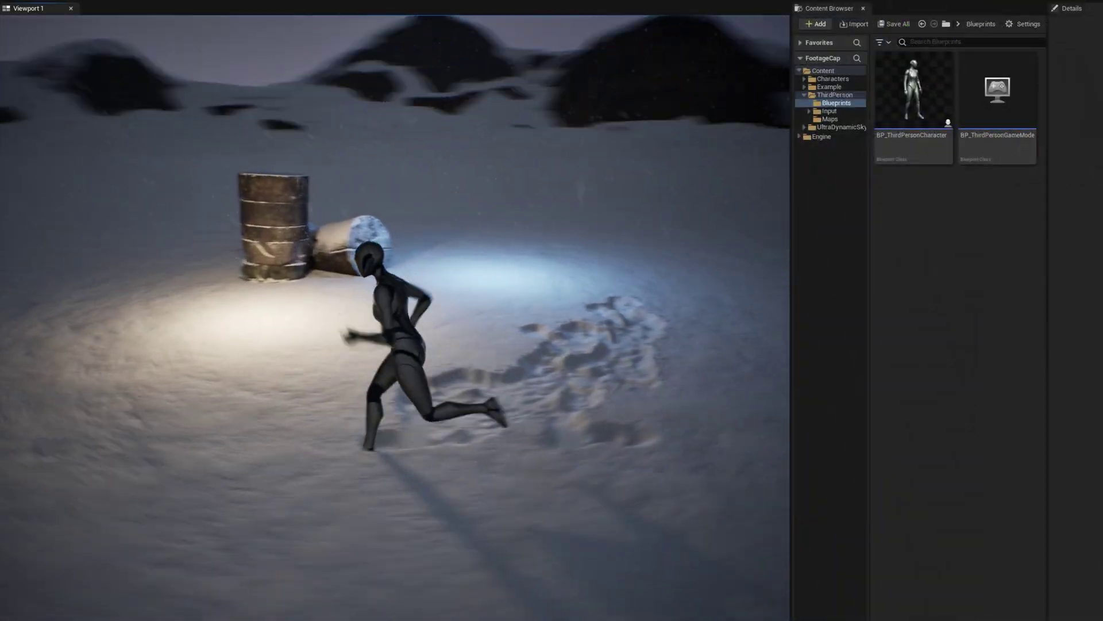
key("w")
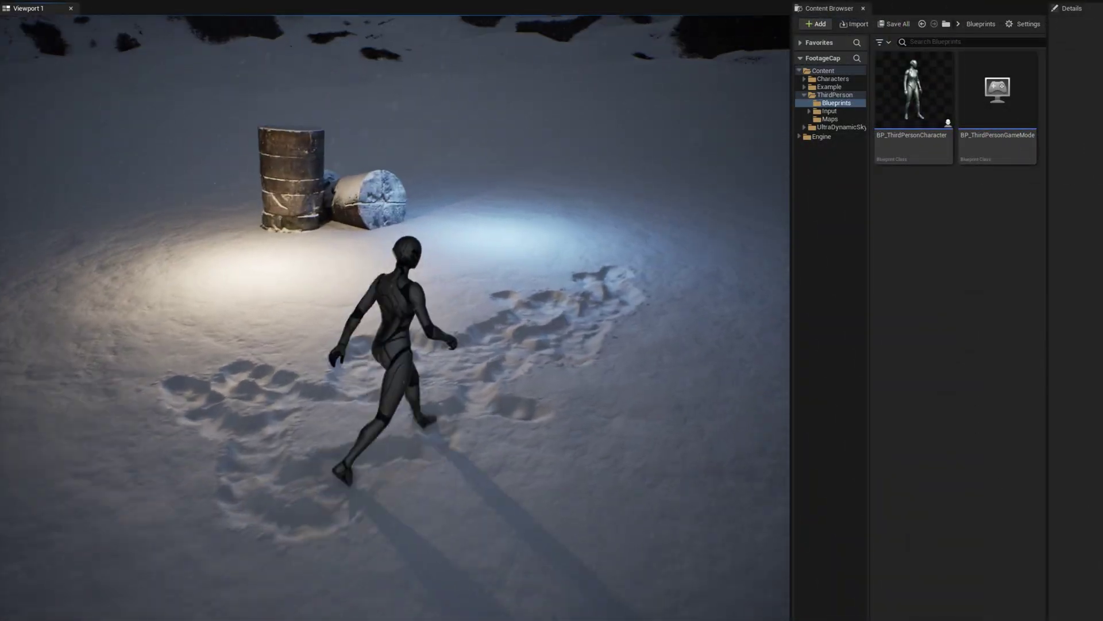